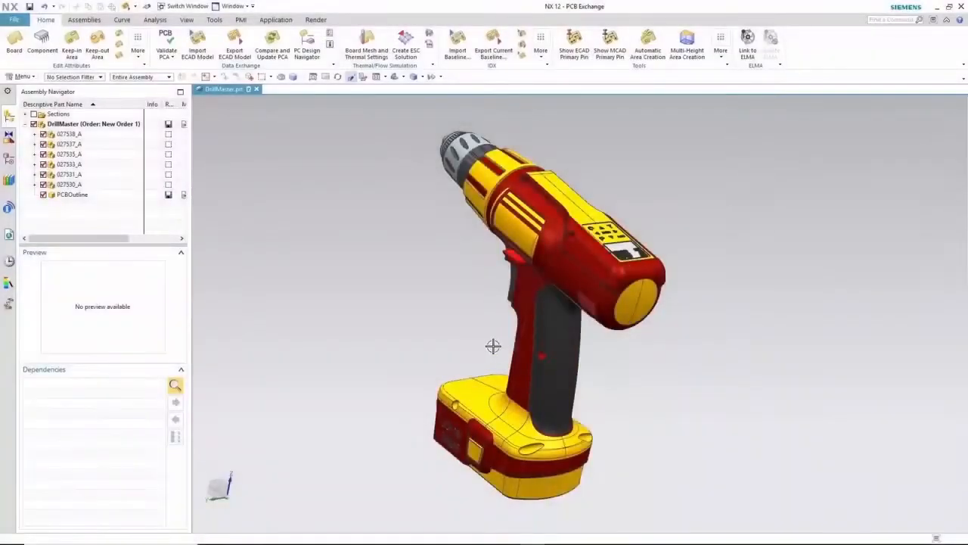
- Hide components 027538_A, 027537_A, 027535_A and 027530_A in the DrillMaster assembly and examine the exposed circuit board
mouse_move(492, 346)
middle_down()
mouse_move(512, 350)
mouse_move(487, 348)
mouse_move(500, 345)
middle_up()
click(44, 134)
click(43, 144)
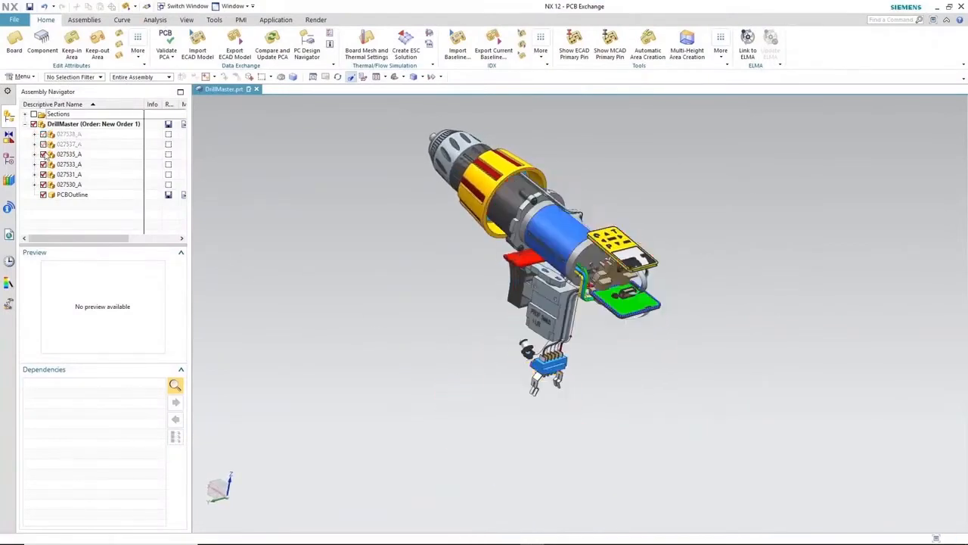
click(43, 164)
click(43, 164)
click(43, 154)
click(43, 185)
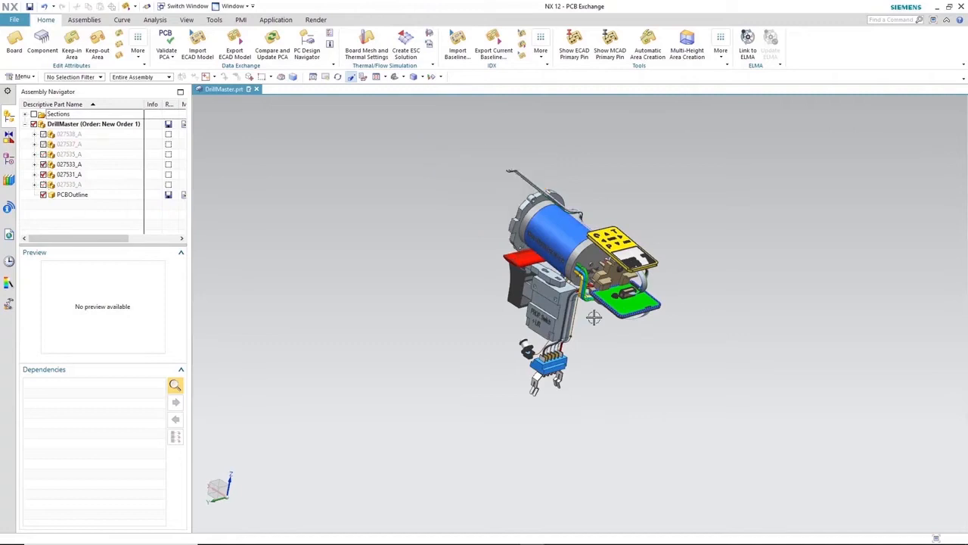
scroll(592, 318, up, 5)
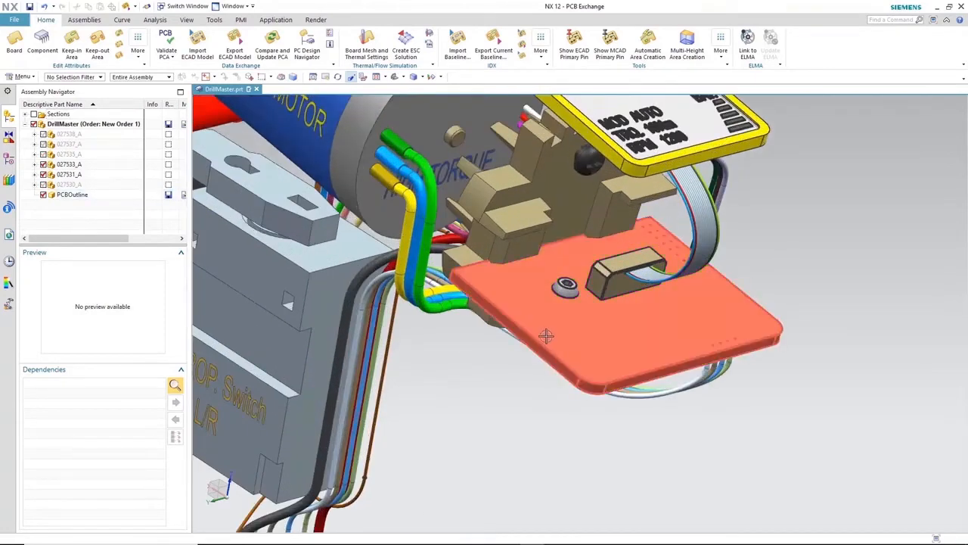
scroll(546, 336, down, 3)
scroll(546, 335, up, 3)
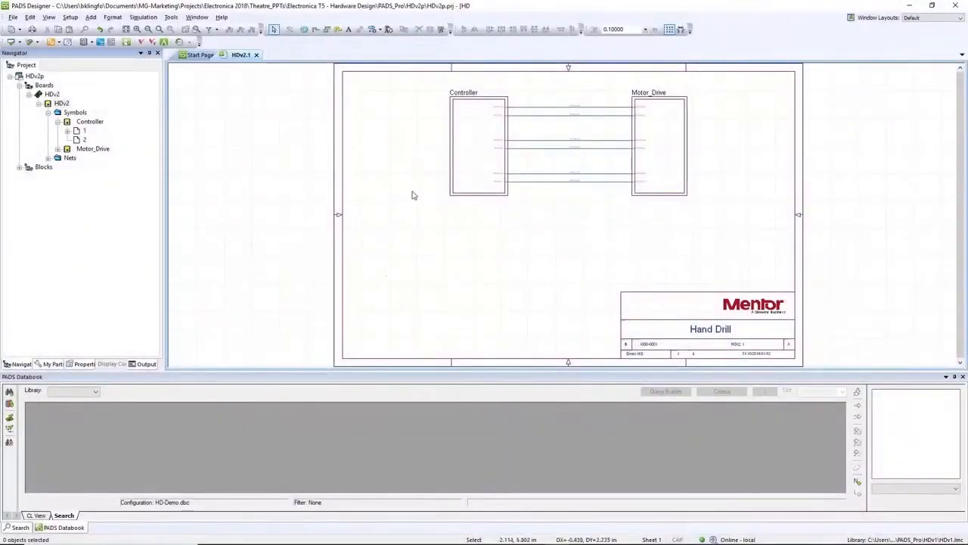
- Switch to PADS Designer, open the Controller block's schematic and load the ICs library in the databook
double_click(471, 169)
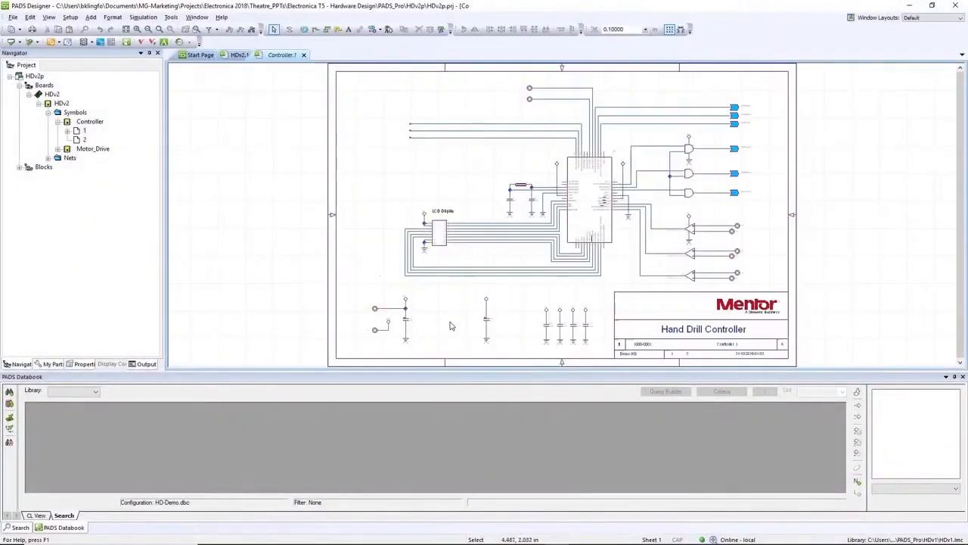
scroll(445, 330, up, 3)
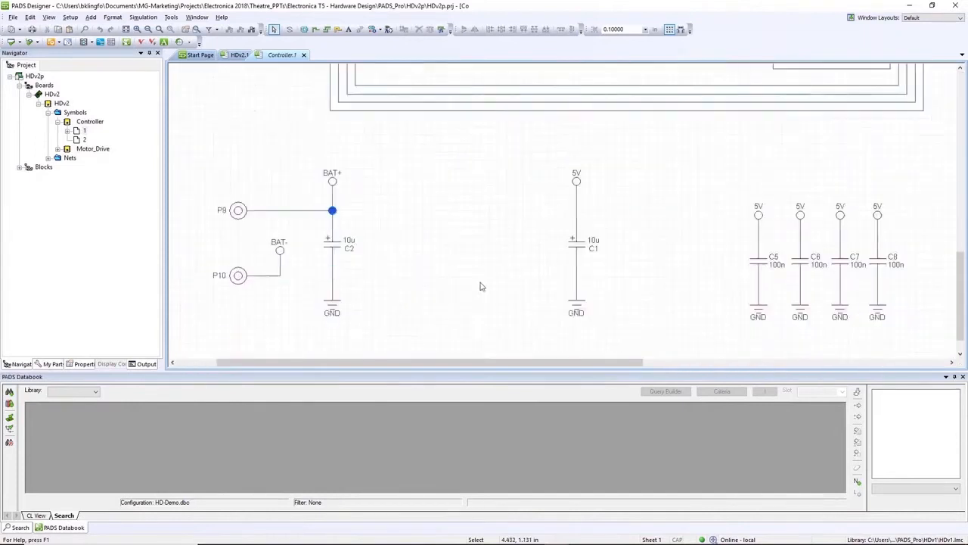
click(72, 392)
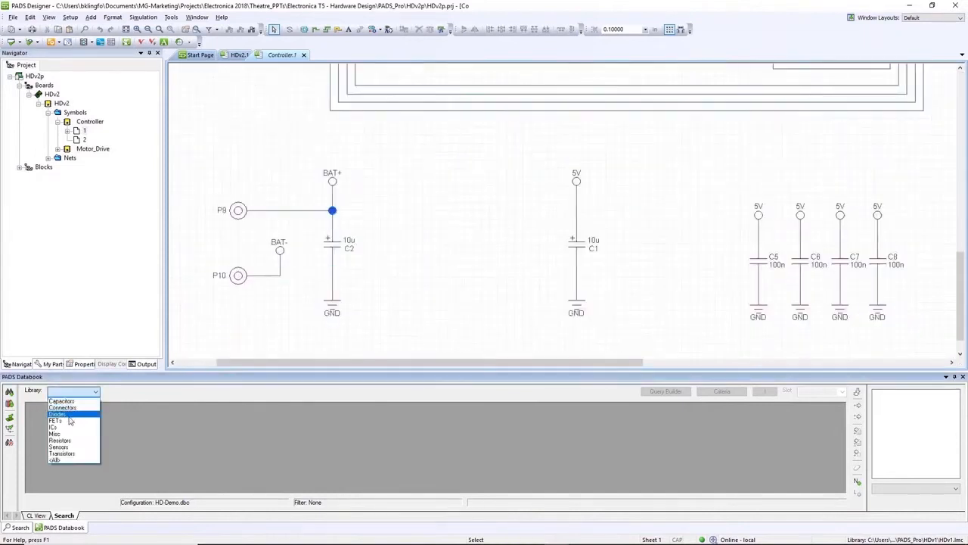
click(53, 427)
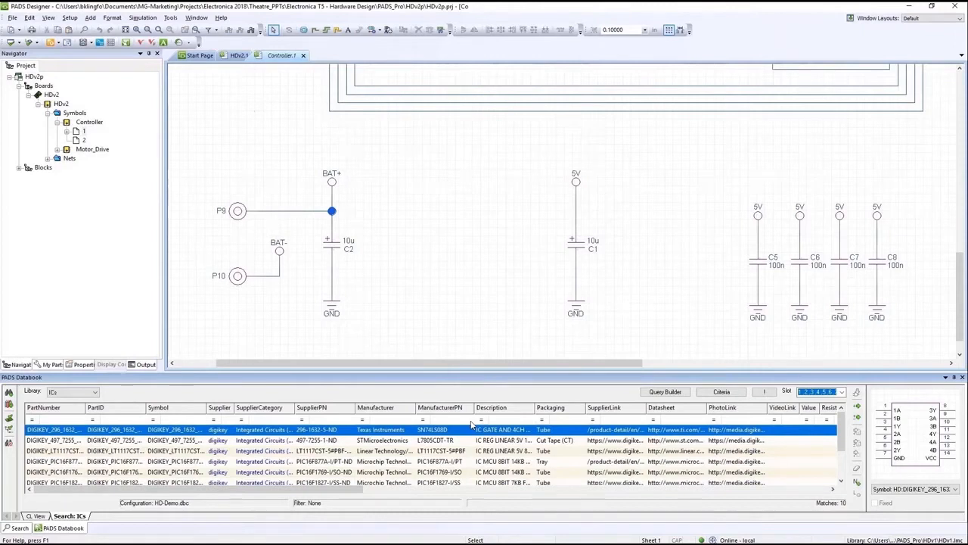
- Filter the ICs by manufacturer part number LT1117CST-5#PBF and place the regulator between C2 and C1, mirrored so IN faces BAT+
click(473, 421)
click(491, 420)
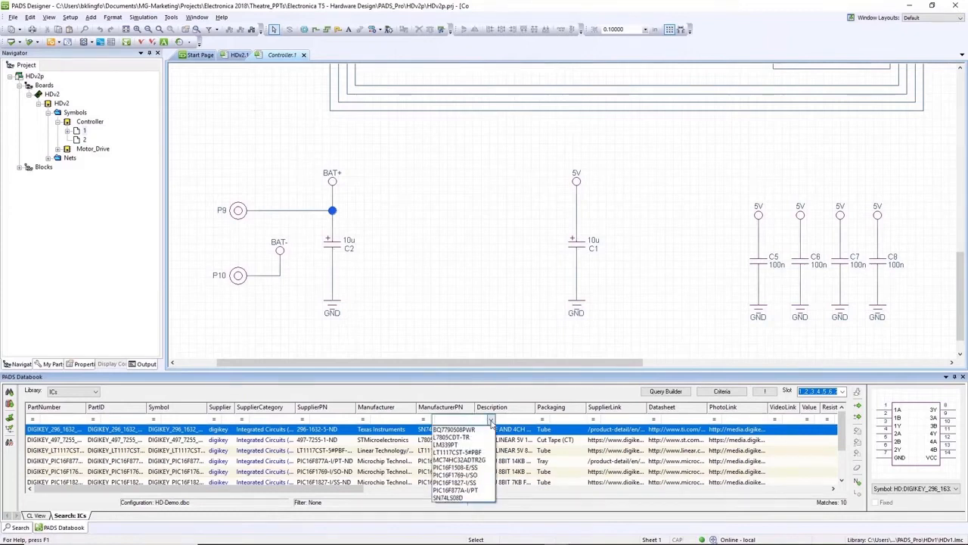
click(475, 451)
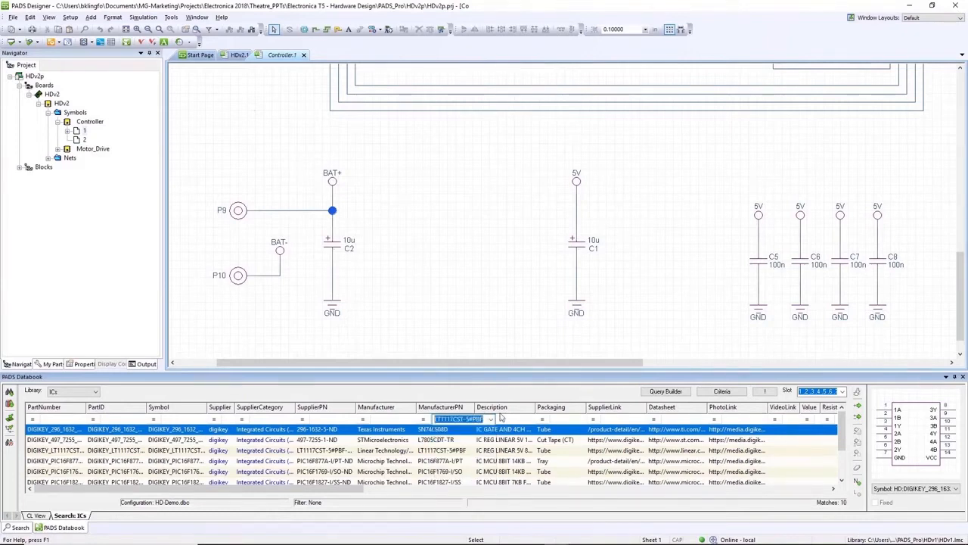
click(472, 429)
drag(914, 438, 370, 208)
click(462, 29)
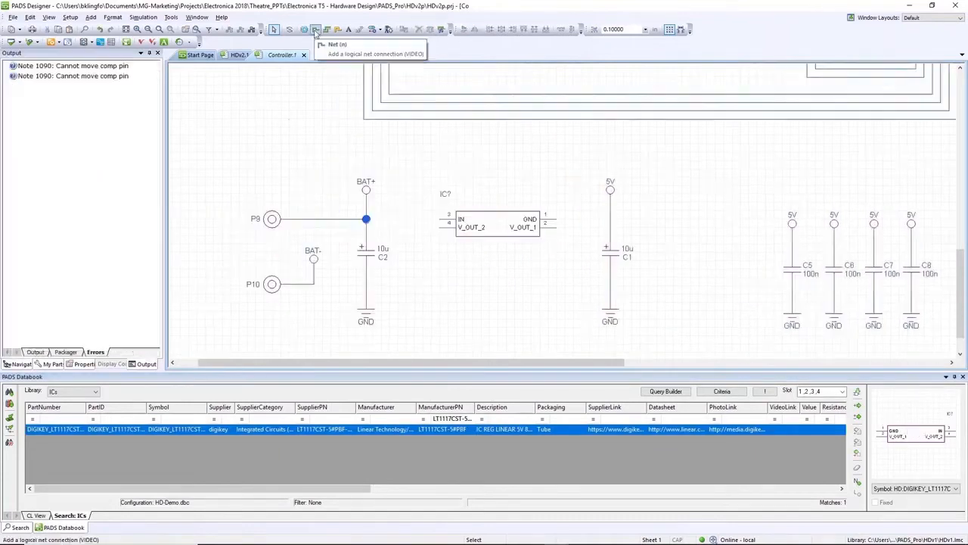
- Wire the regulator's IN pin to the BAT+ net and both V_OUT pins to the 5V net
click(316, 30)
click(442, 220)
click(368, 218)
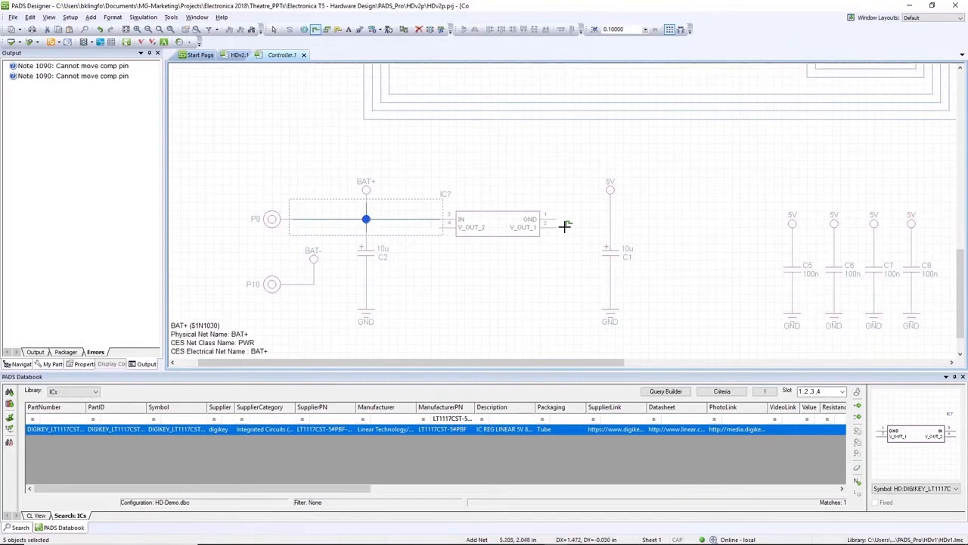
click(565, 225)
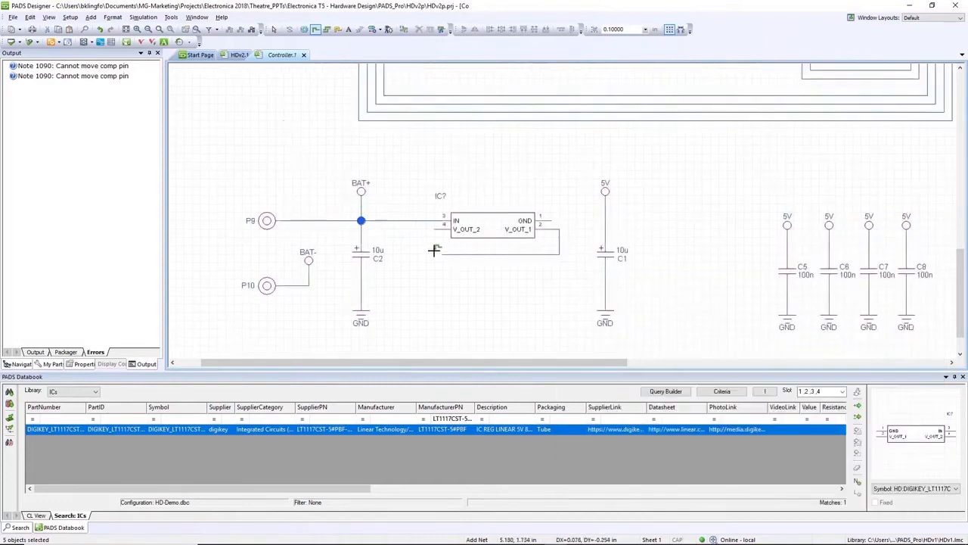
click(429, 230)
click(557, 229)
click(602, 229)
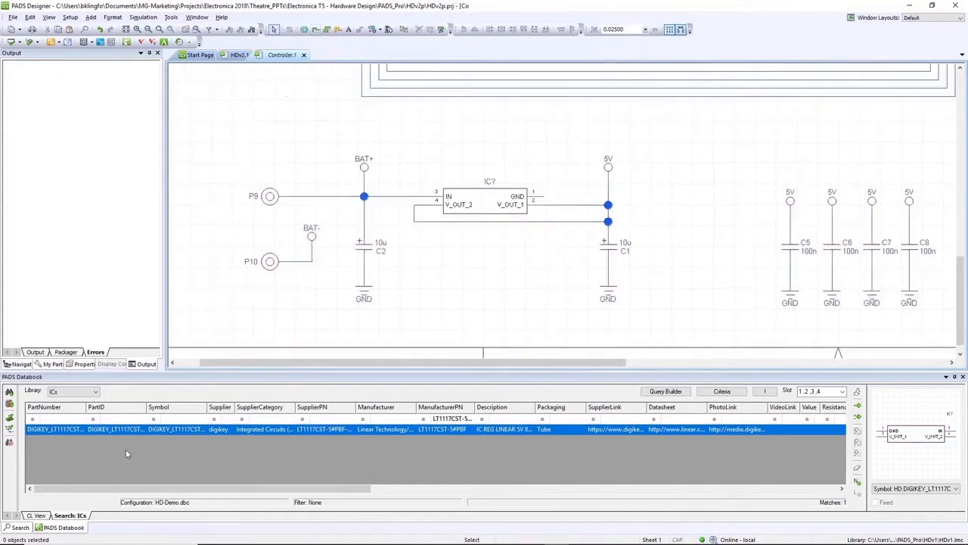
- Filter the Resistors library by values 4700 and 22000, placing the 4.7K and 22K resistors side by side below the regulator
click(95, 392)
click(64, 437)
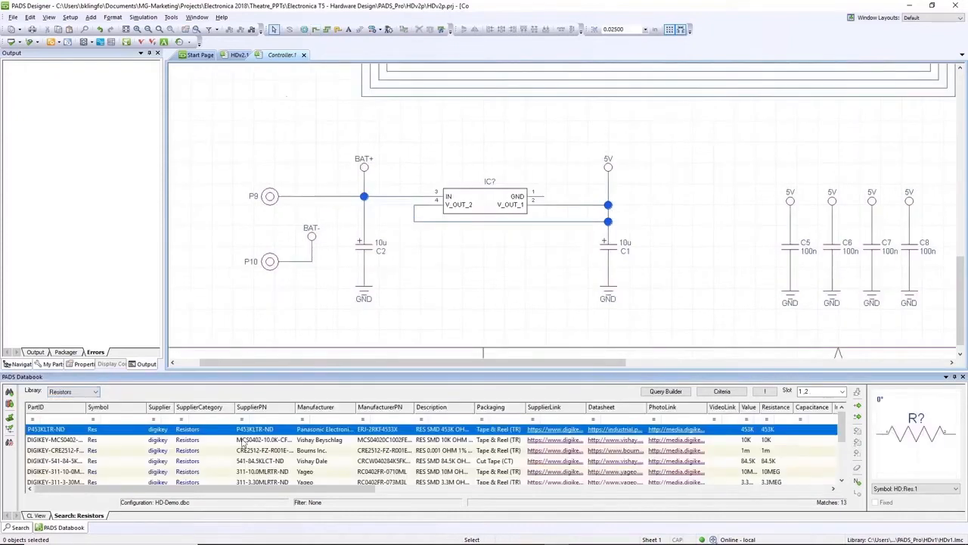
drag(761, 418, 775, 422)
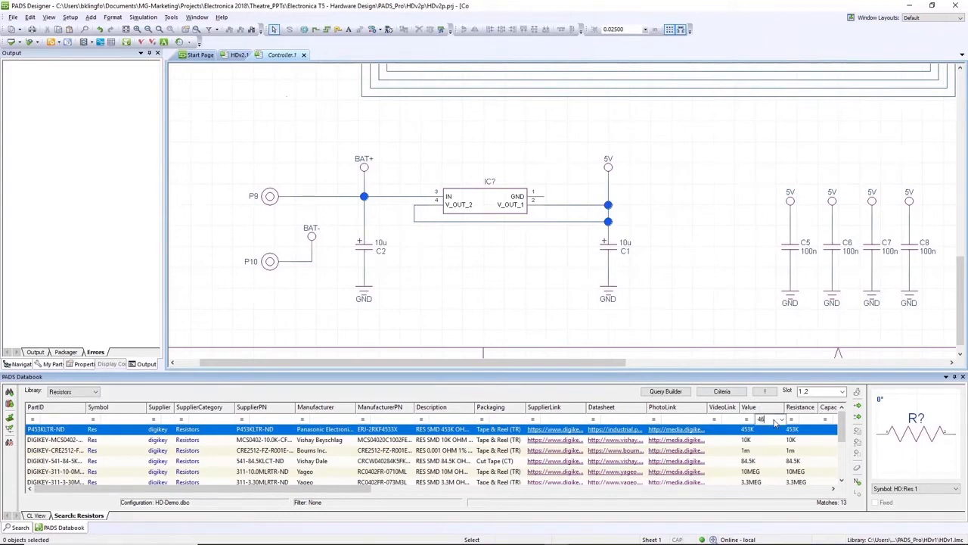
key(Return)
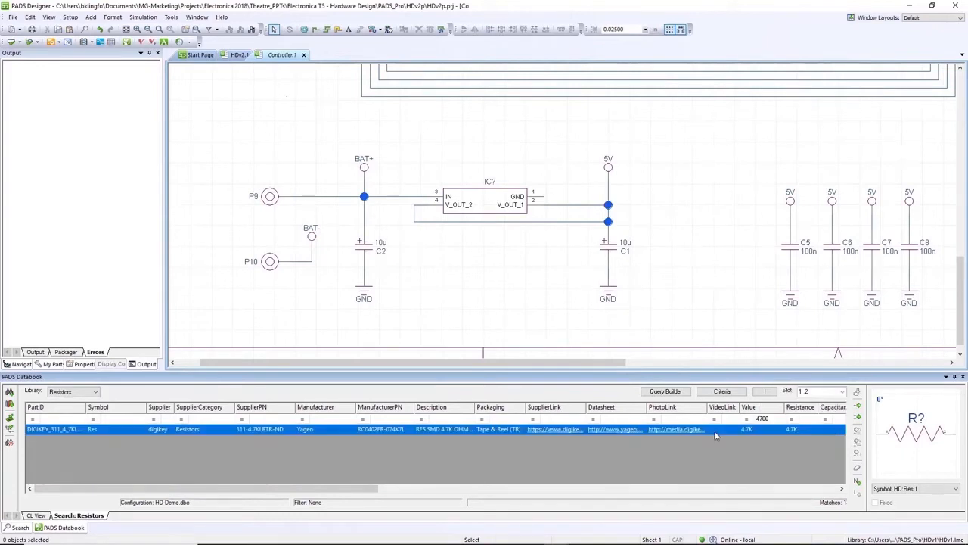
drag(914, 441, 449, 247)
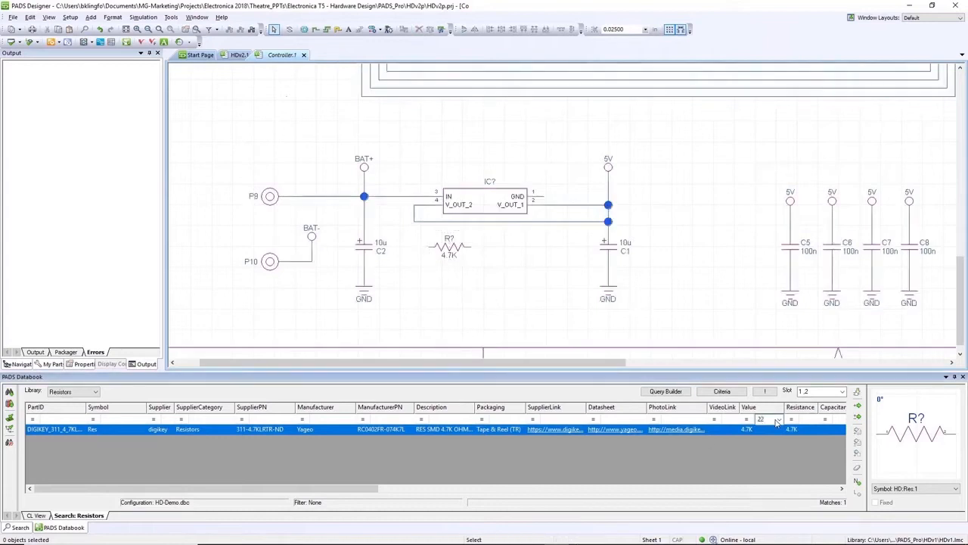
key(Return)
drag(854, 437, 553, 274)
- Wire the 4.7K and 22K resistors in series from the V_OUT_2 net to C1's ground, with the regulator's GND pin joined between them
drag(443, 252, 416, 211)
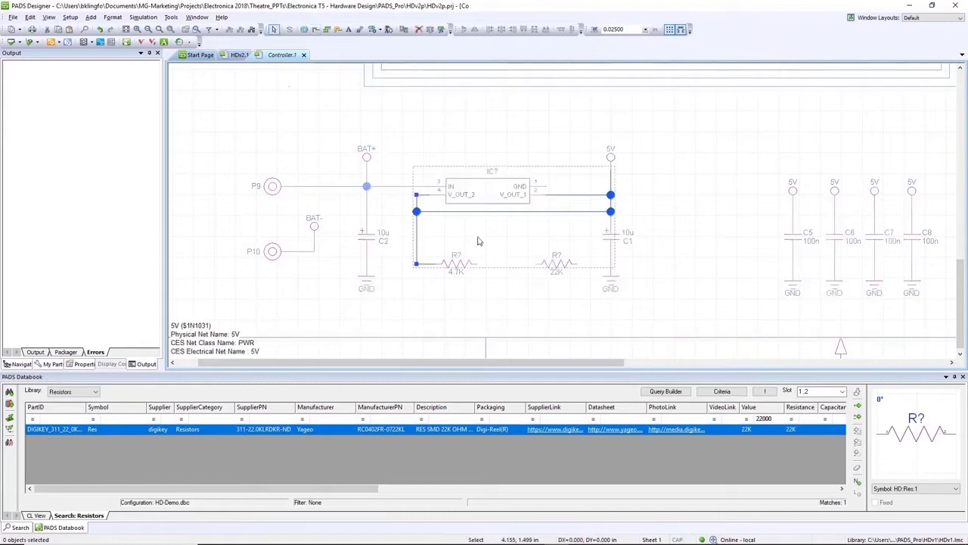
key(n)
drag(549, 186, 476, 264)
drag(536, 264, 507, 263)
drag(578, 264, 610, 264)
click(583, 284)
scroll(583, 283, down, 1)
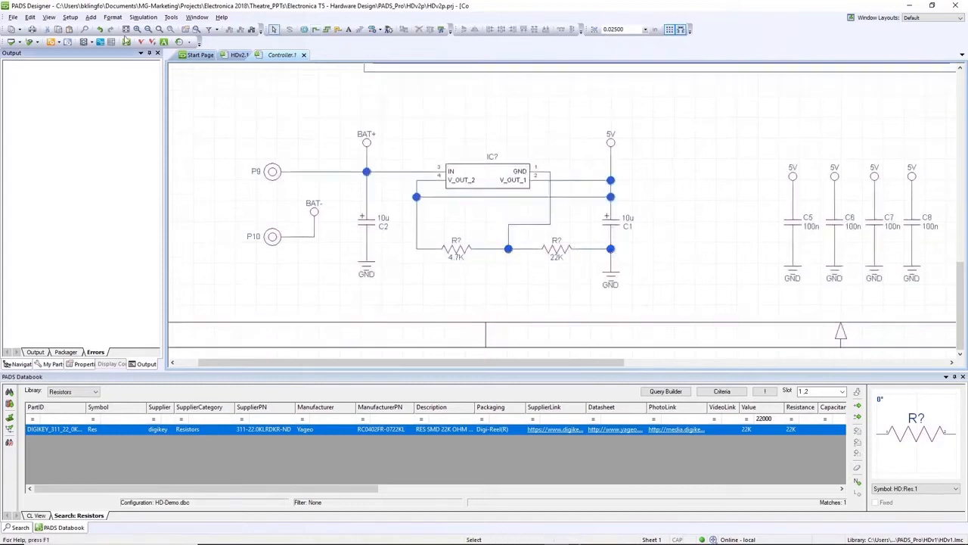
click(126, 28)
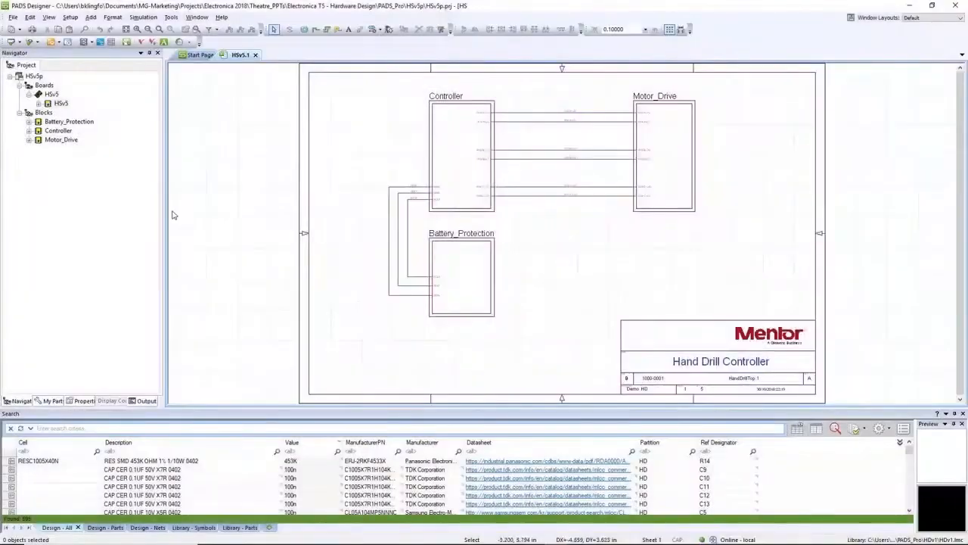
- In the HSv5p project, review the Battery_Protection schematic, close it and copy the Battery_Protection block
double_click(444, 291)
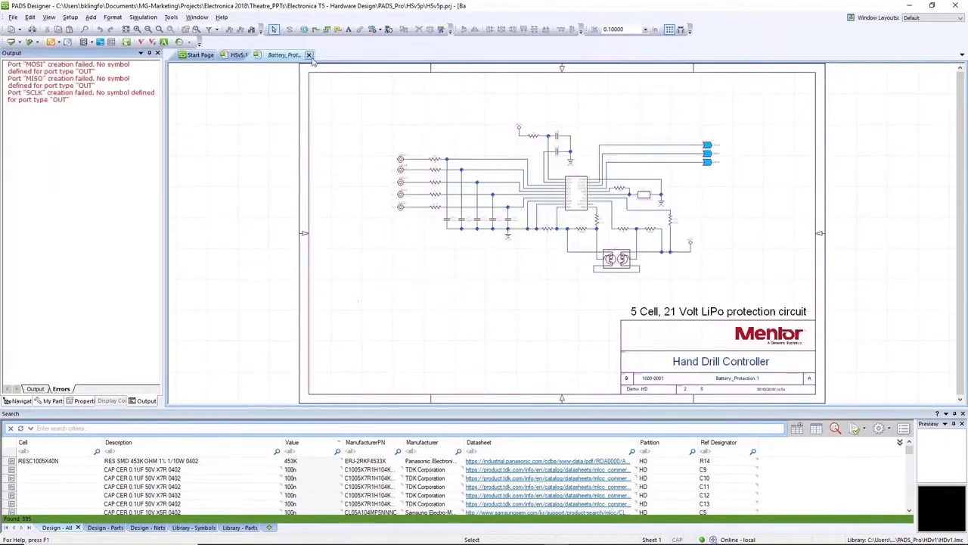
click(309, 54)
right_click(80, 167)
click(103, 265)
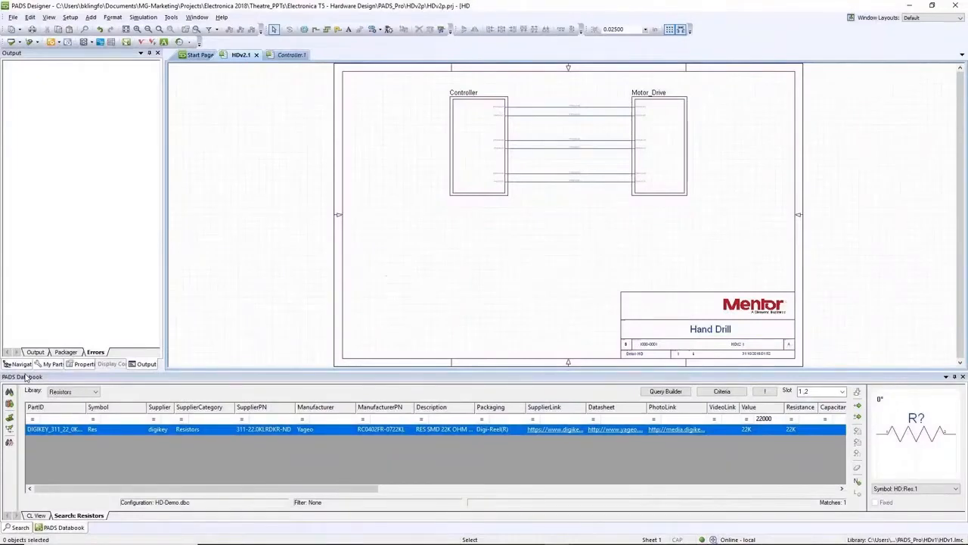
- Paste the copied block into the HDv2p project's Blocks and place the Battery_Protection symbol to the left of the Controller block
click(22, 363)
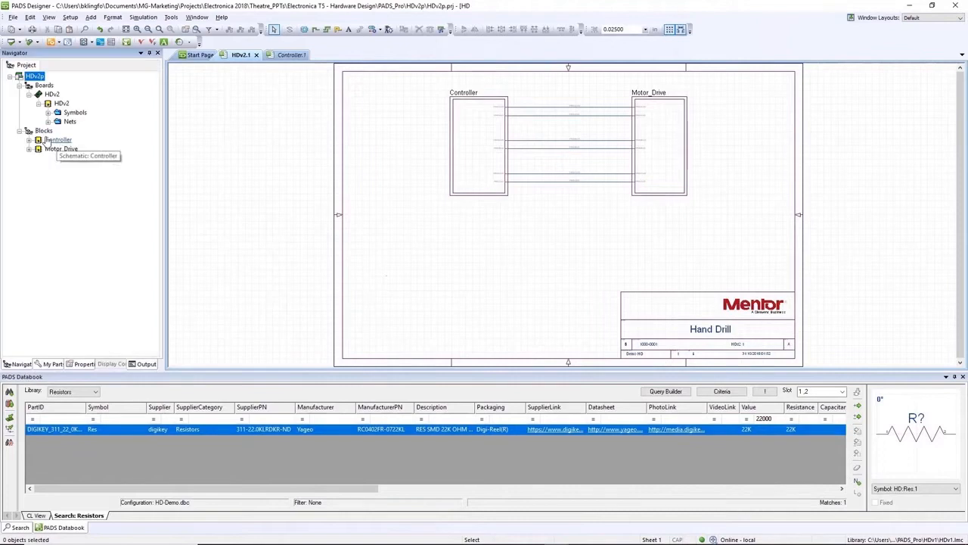
right_click(43, 131)
click(69, 178)
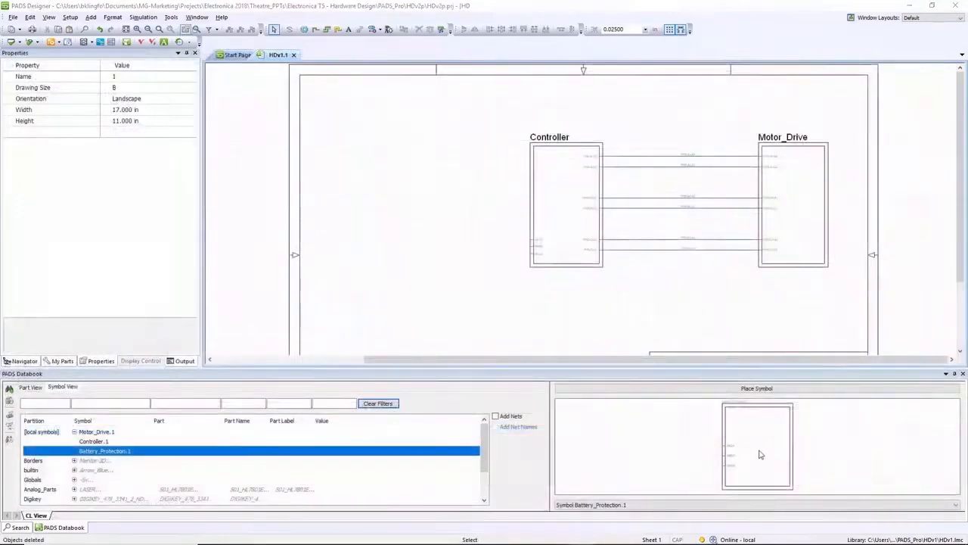
drag(756, 446, 353, 231)
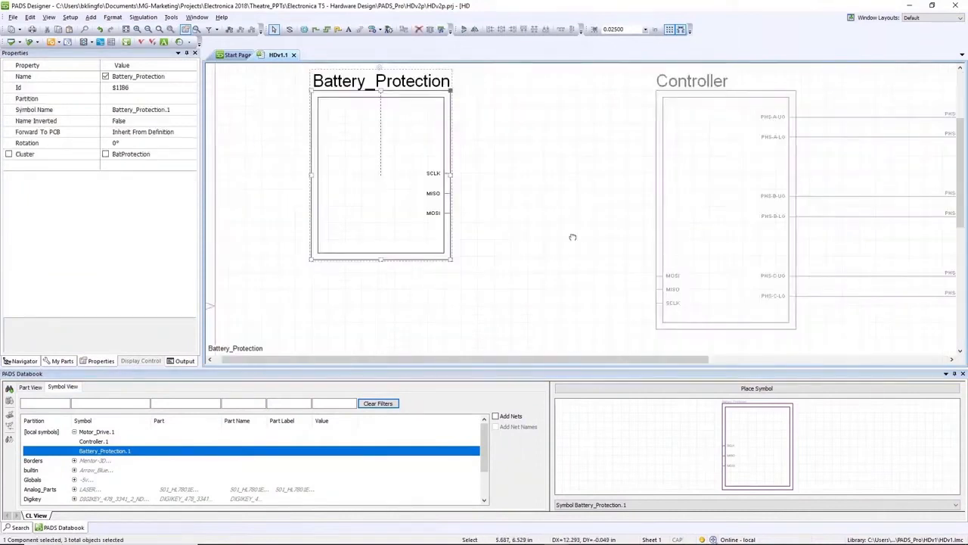
click(572, 236)
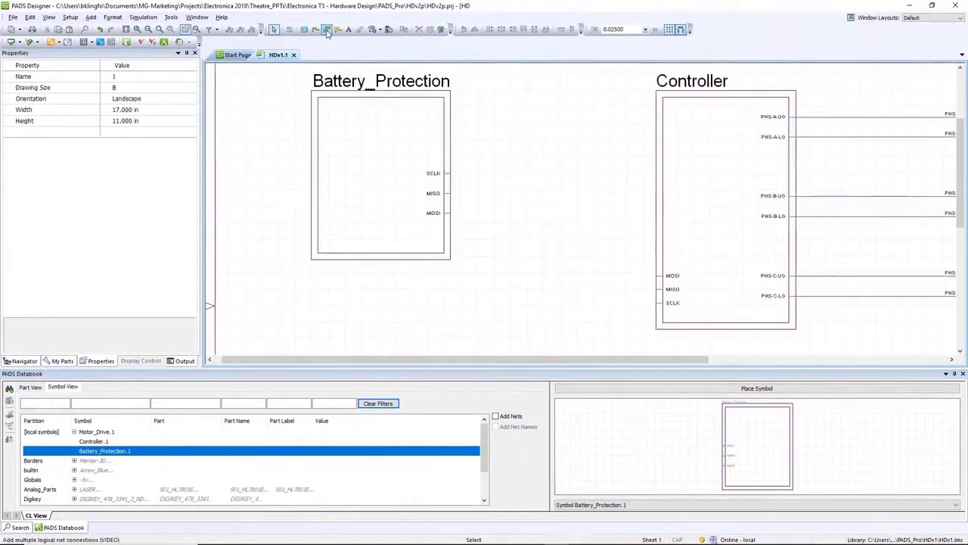
- Connect the SCLK, MISO and MOSI pins of Battery_Protection to the matching Controller pins with a multiple-net connection
click(327, 29)
drag(463, 162, 474, 230)
drag(641, 319, 552, 242)
key(Escape)
click(596, 240)
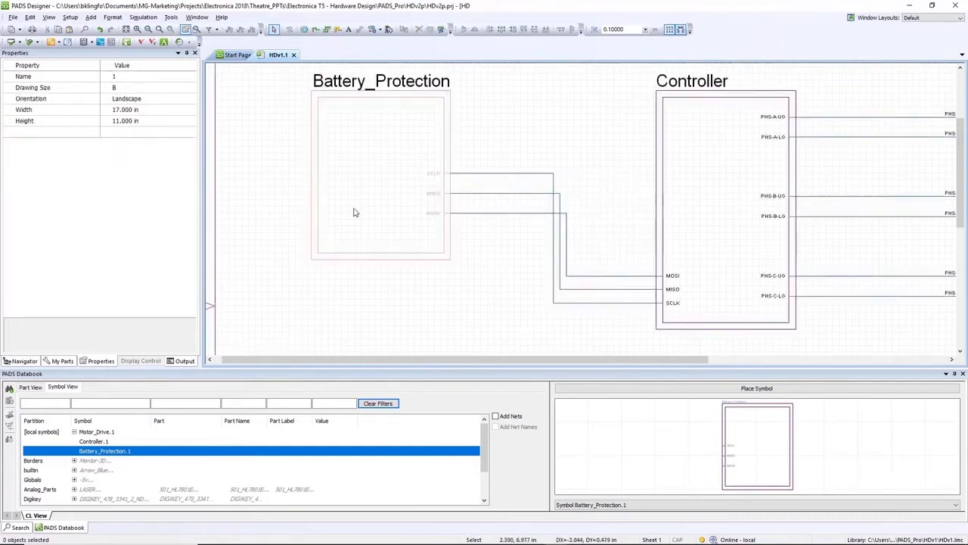
- Open the Battery_Protection, Controller and Motor_Drive block schematics in turn to review the circuits
right_click(395, 213)
click(451, 418)
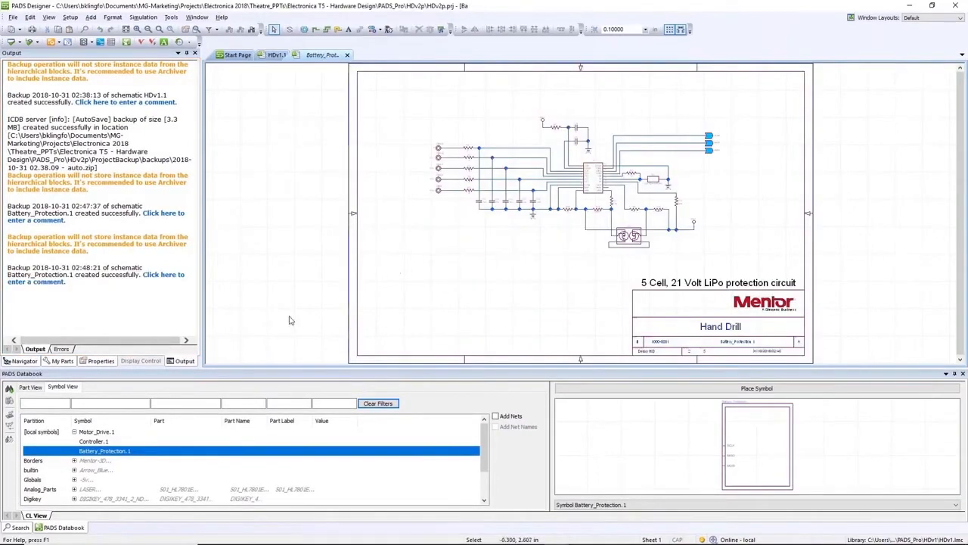
click(277, 54)
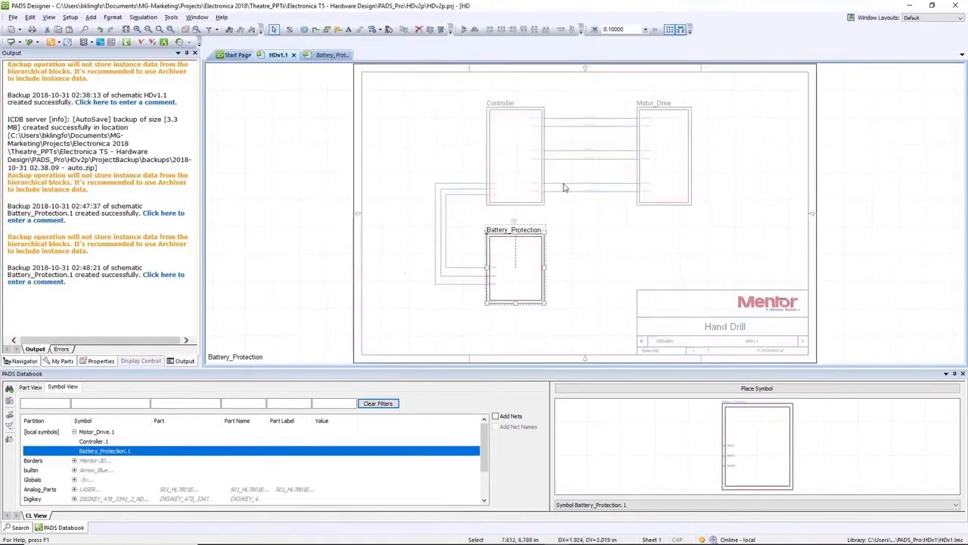
double_click(508, 170)
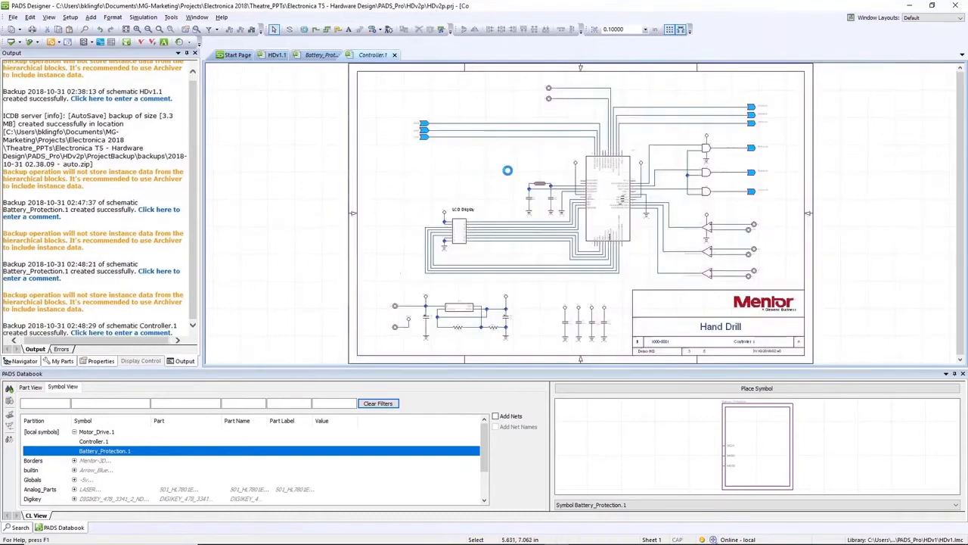
click(277, 55)
double_click(663, 173)
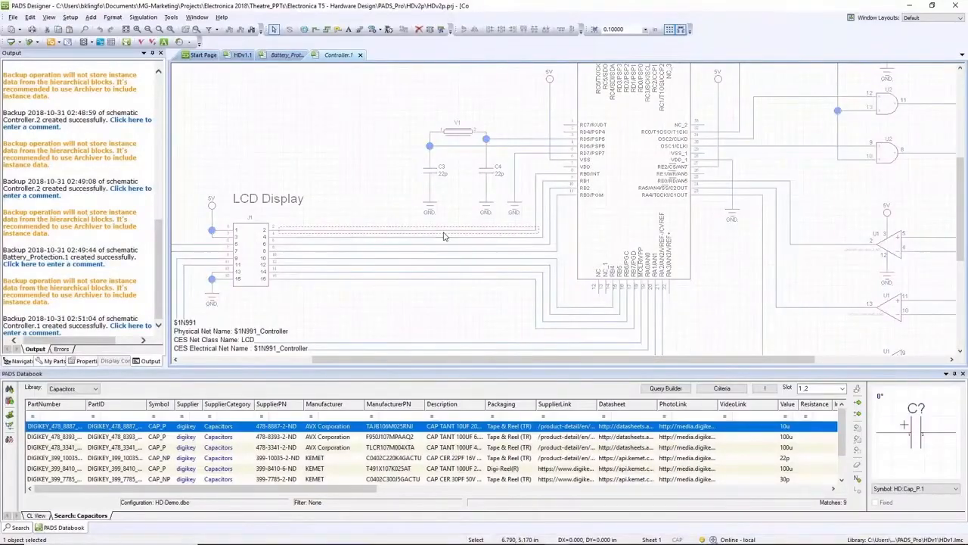
- Export the LCD net $1N991 between J1 and the microcontroller to HyperLynx LineSim as a complete schematic
right_click(444, 232)
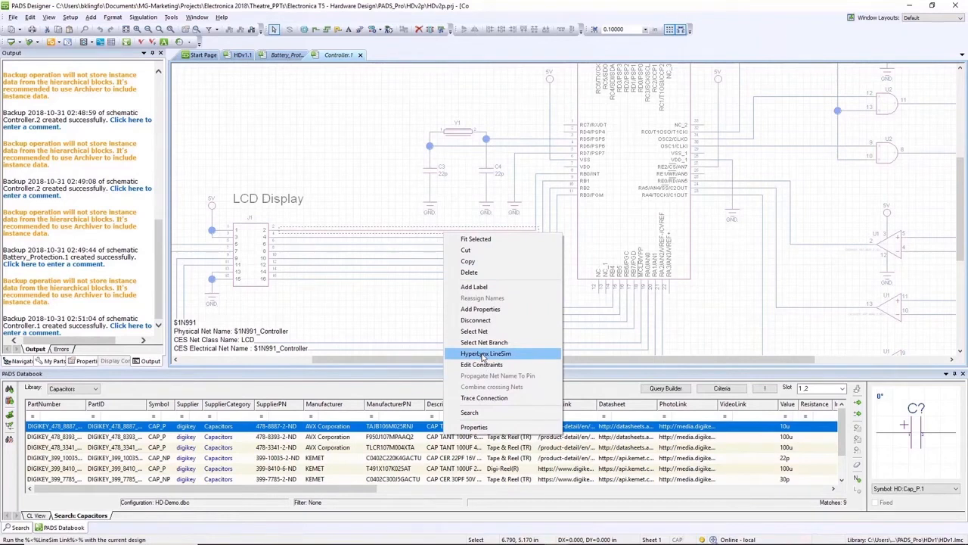
click(484, 353)
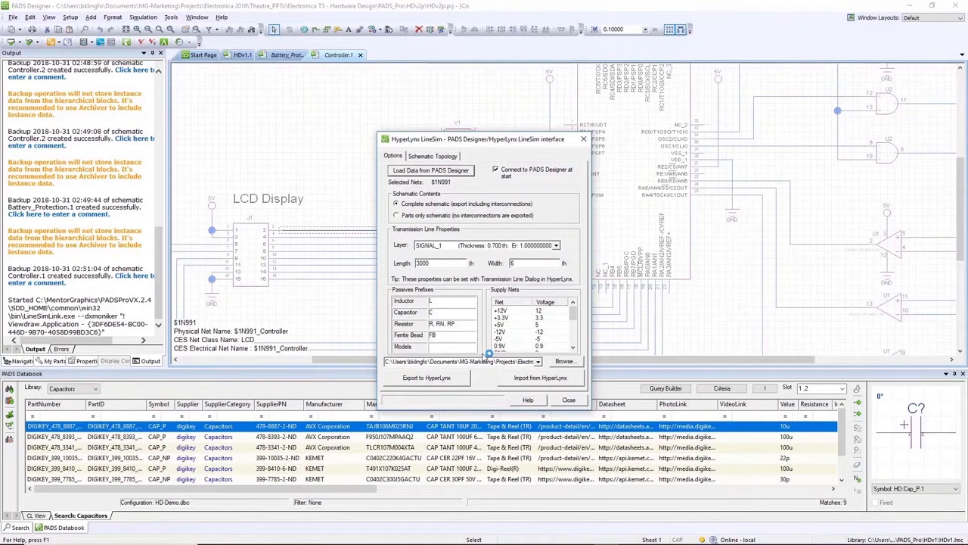
click(445, 380)
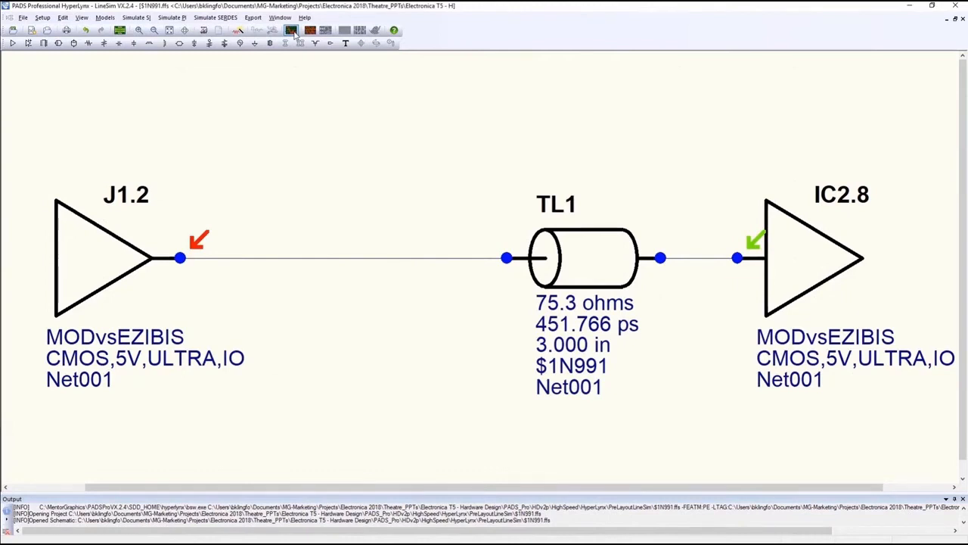
- Simulate the unterminated LCD net in the digital oscilloscope with a 32 MHz oscillator stimulus and close the oscilloscope
click(292, 30)
click(940, 19)
drag(894, 69, 874, 69)
text(32)
click(950, 21)
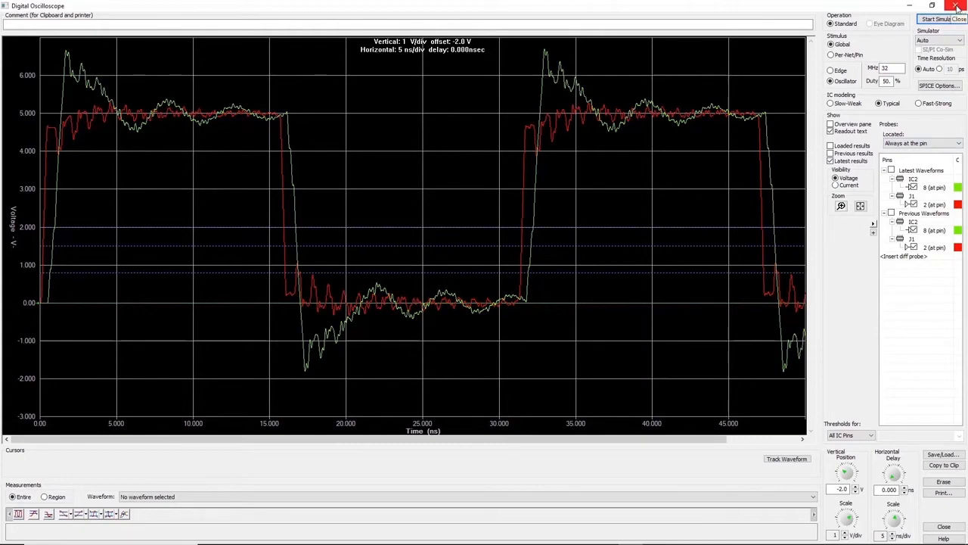
click(957, 6)
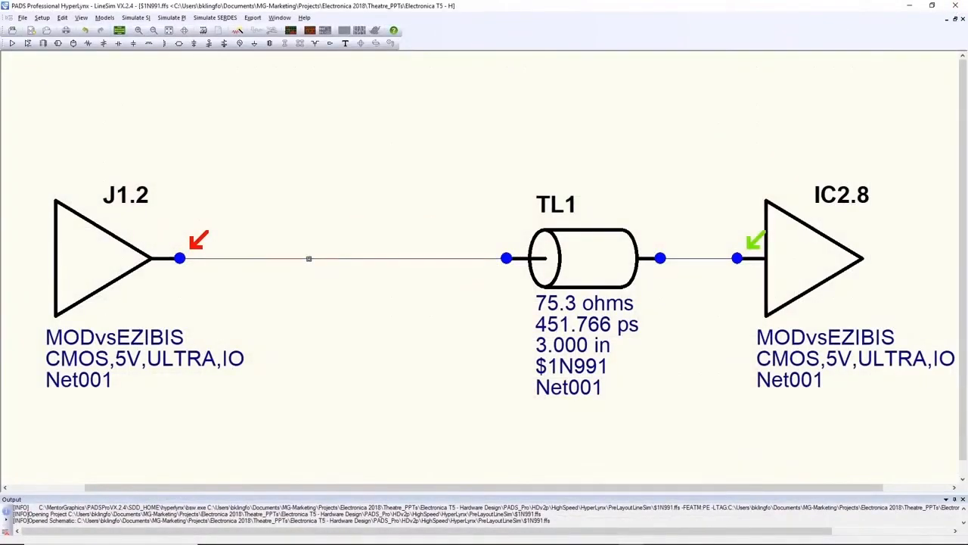
- Replace the wire between driver J1.2 and transmission line TL1 with a series resistor
key(Delete)
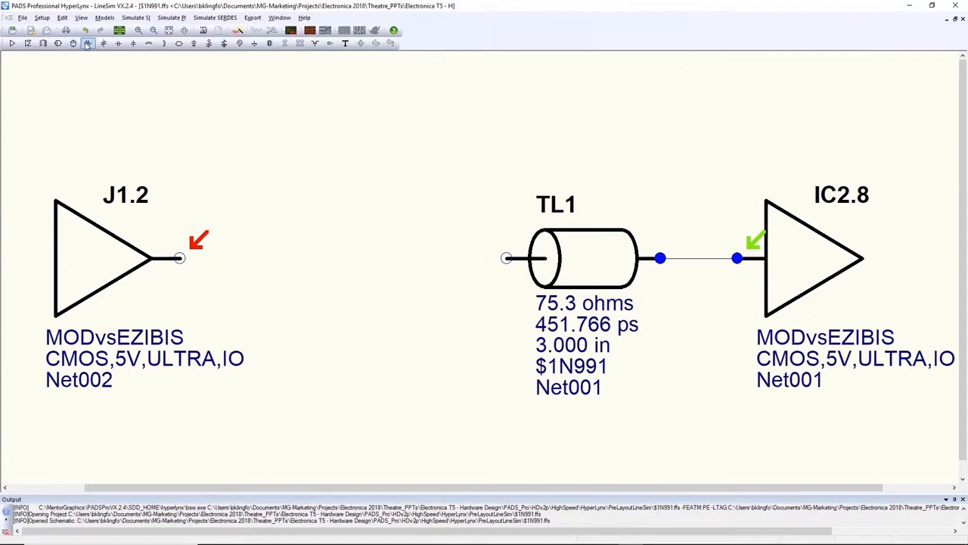
click(89, 45)
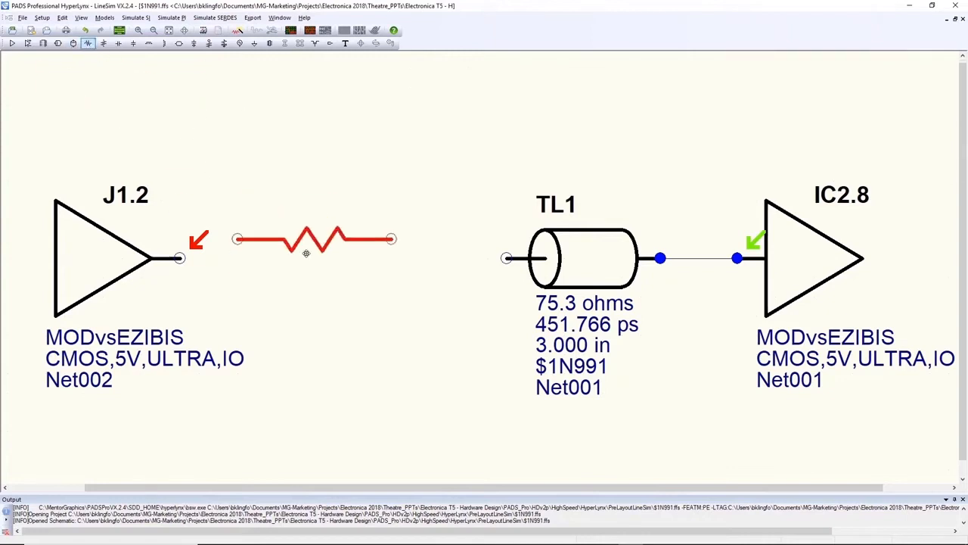
click(264, 257)
drag(264, 257, 333, 258)
click(289, 120)
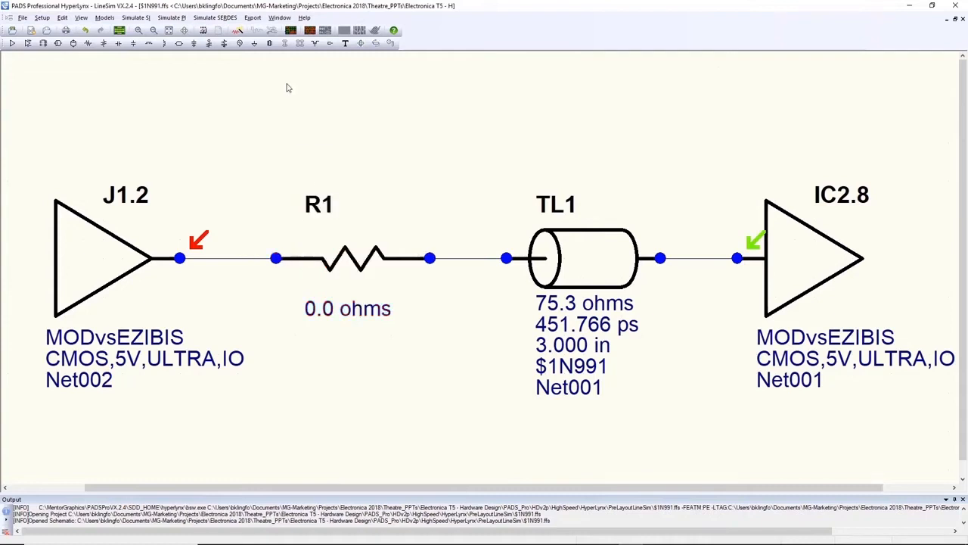
- Apply the Terminator Wizard's suggested 43.0 ohms to R1 on the J1.2 net and rerun the 32 MHz oscilloscope simulation
click(195, 44)
click(237, 31)
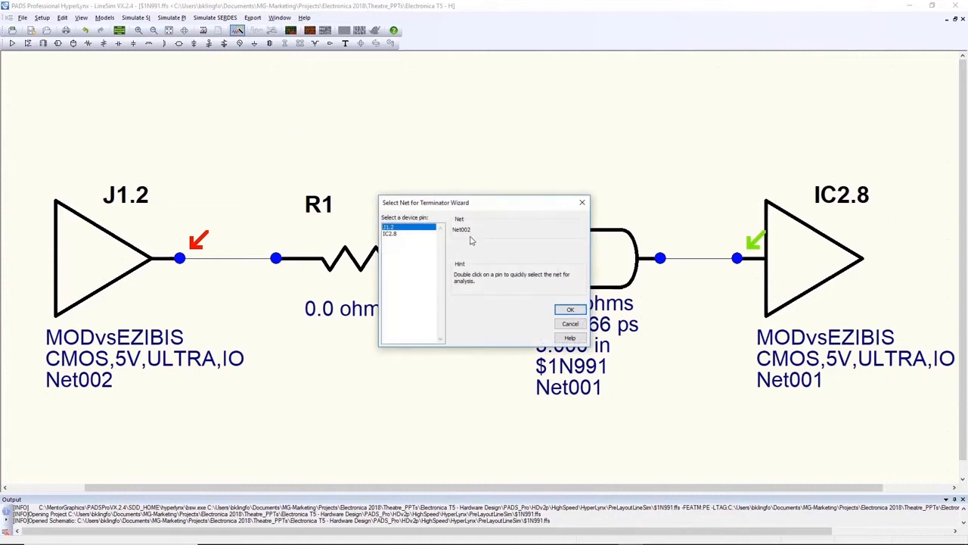
click(565, 310)
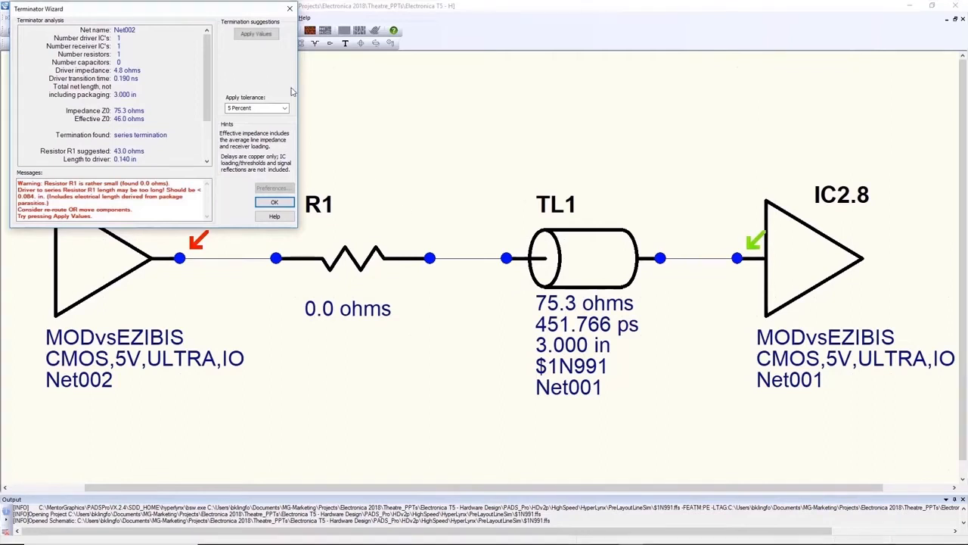
click(256, 35)
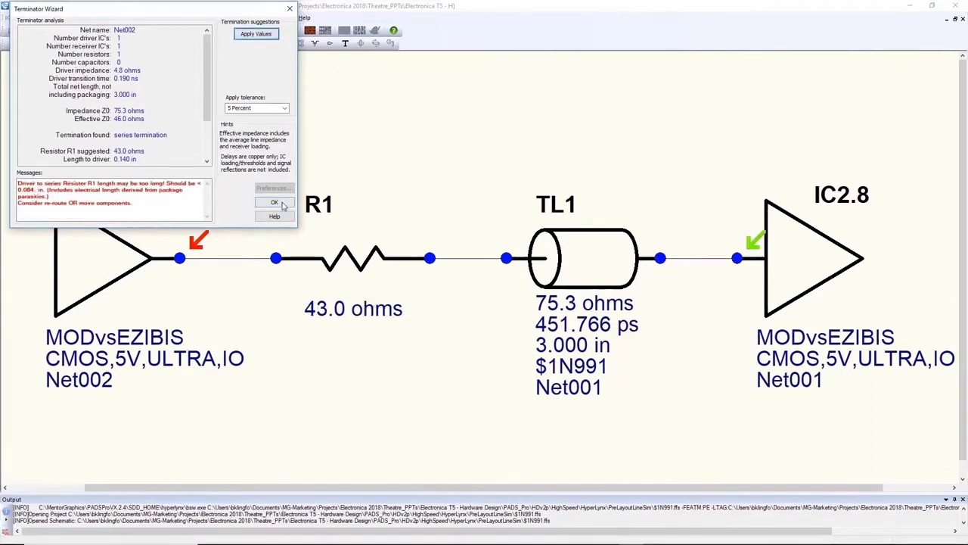
click(274, 202)
click(291, 32)
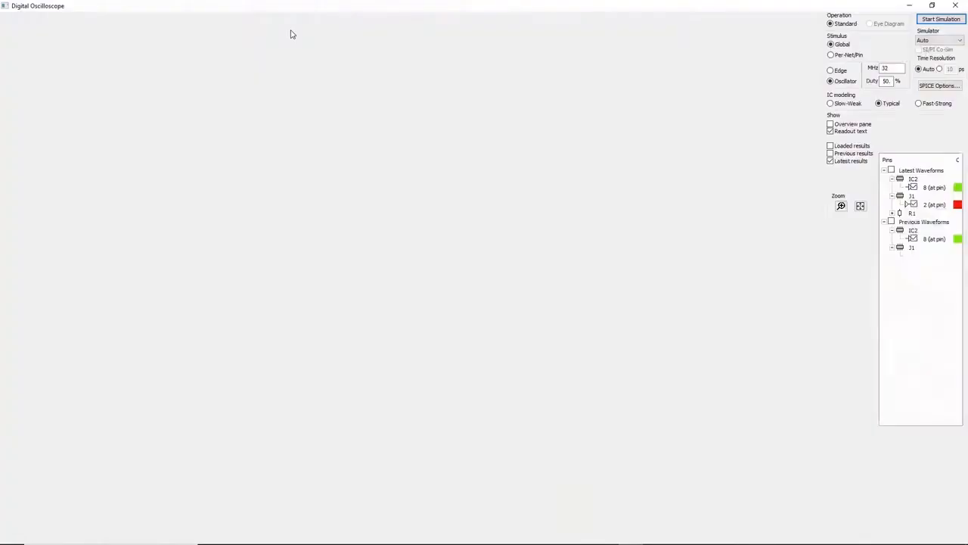
click(952, 20)
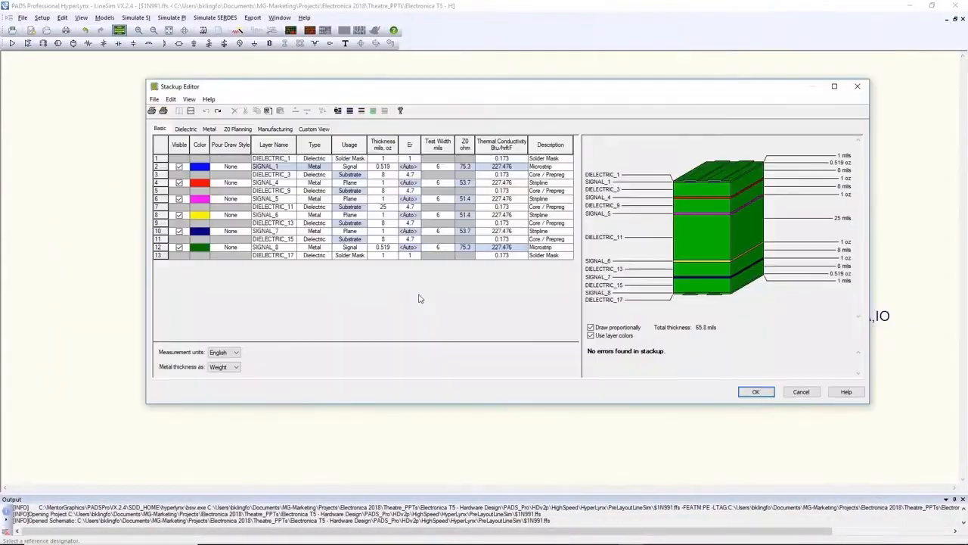
- In the stackup, set the thickness of DIELECTRIC_3 and DIELECTRIC_15 to 4 mils and of DIELECTRIC_11 to 30 mils
click(392, 177)
text(4)
key(Return)
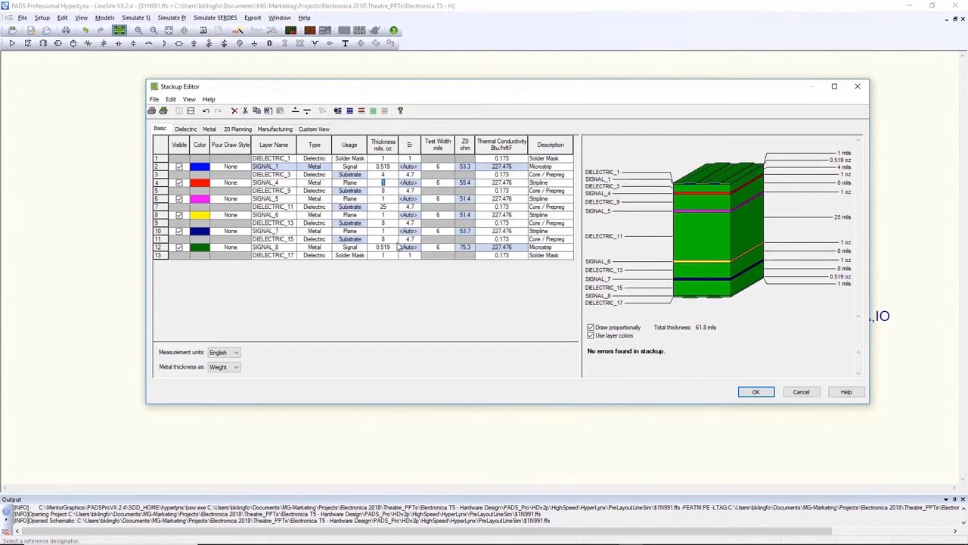
text(4)
key(Return)
click(390, 234)
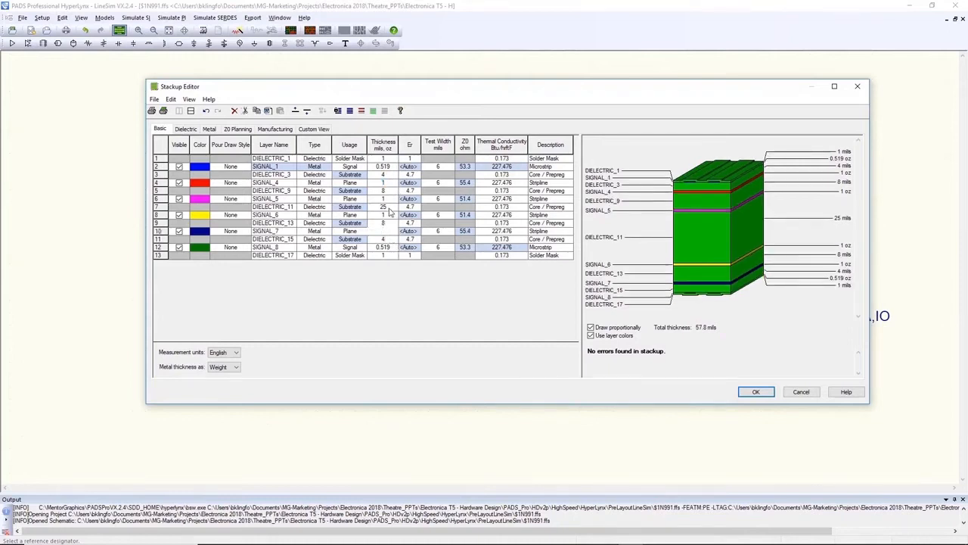
click(383, 206)
text(30)
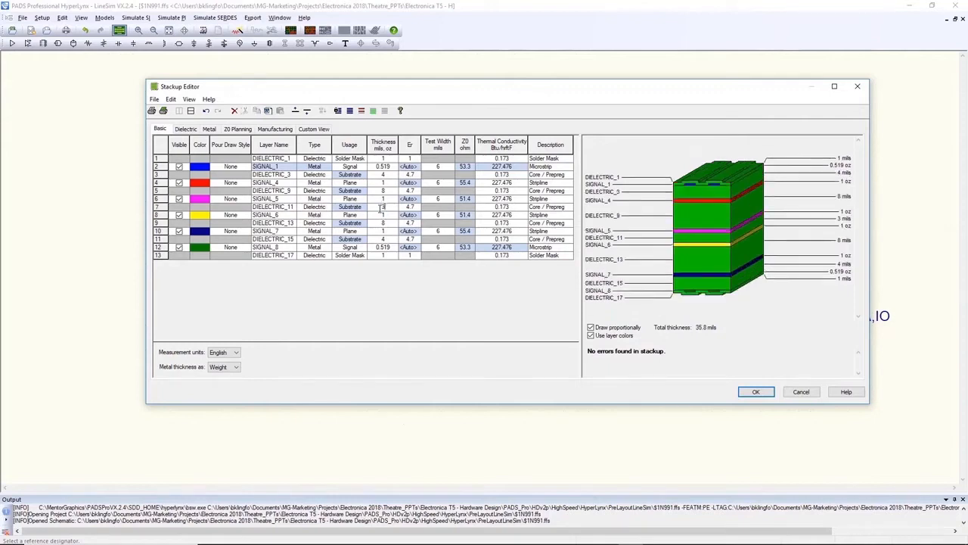
key(Return)
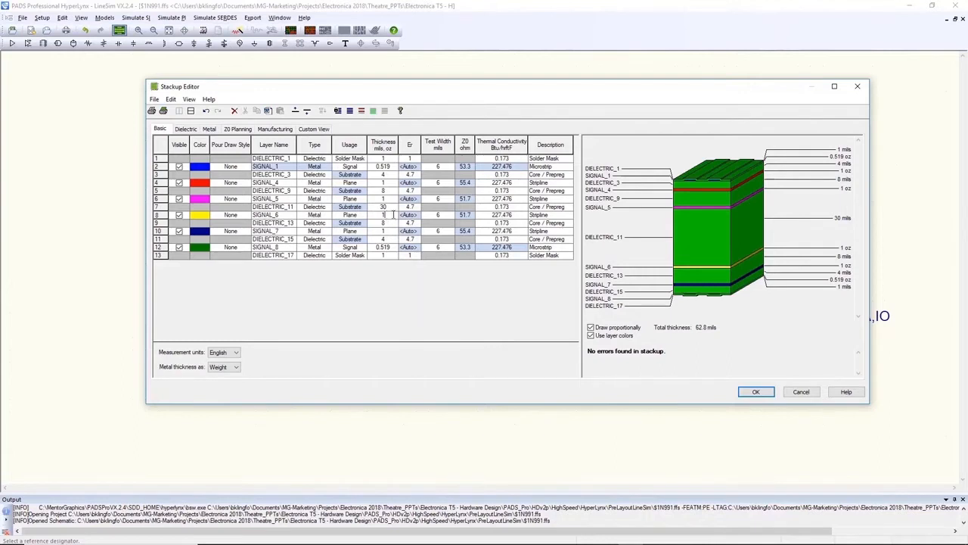
click(755, 392)
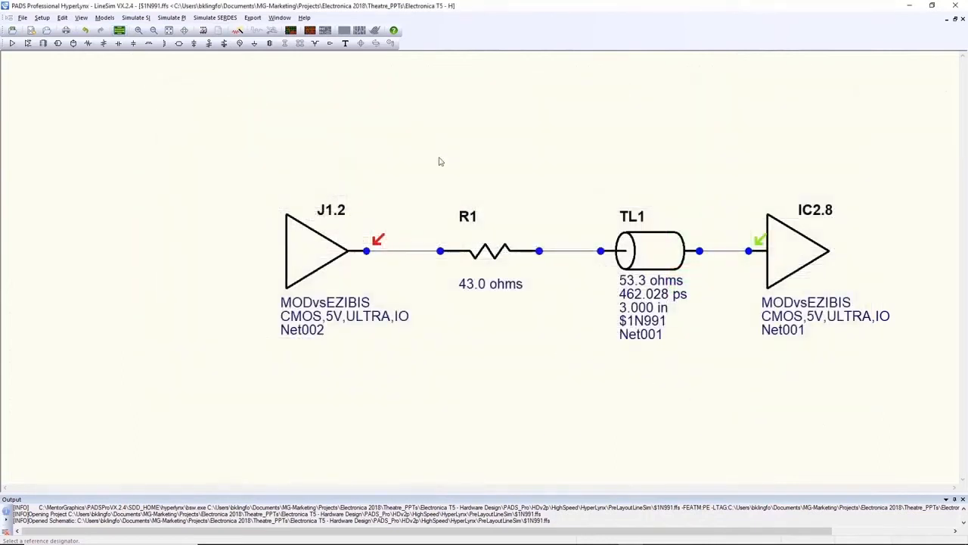
- Run the Terminator Wizard again on the J1.2 net and apply its suggested 30.0 ohms to R1
click(238, 30)
click(569, 311)
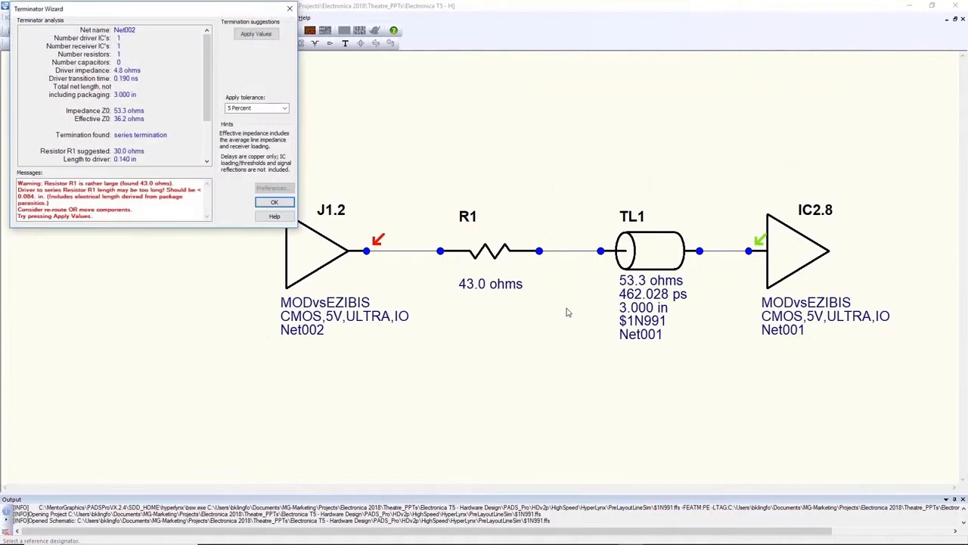
click(256, 34)
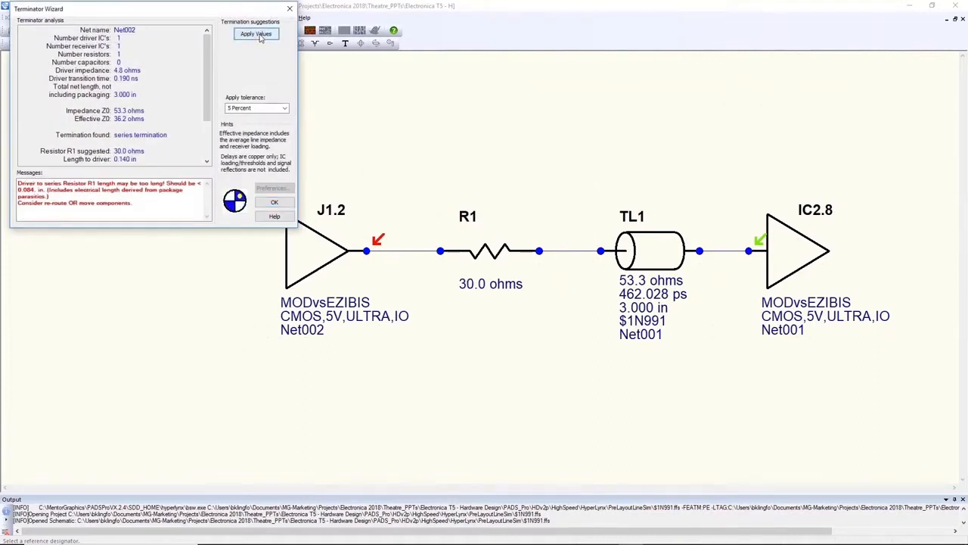
click(274, 203)
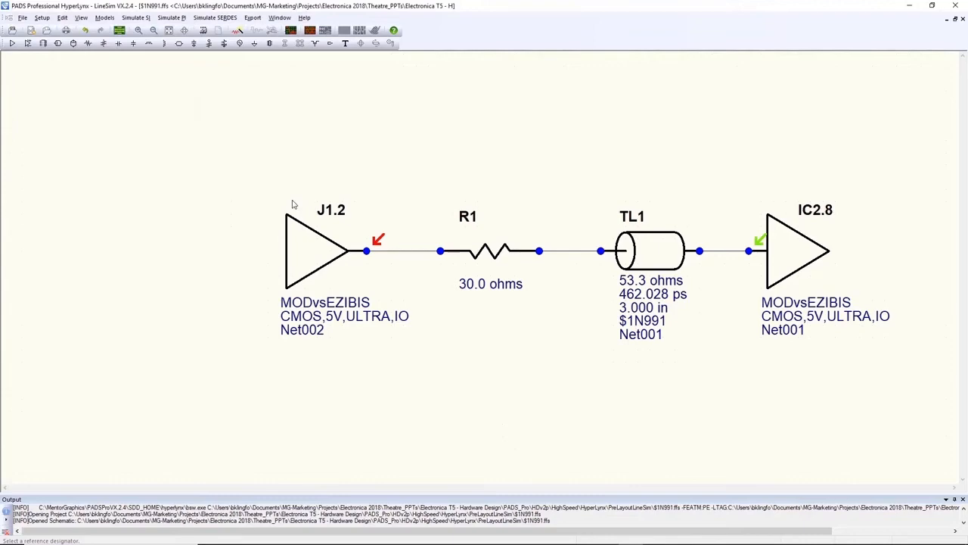
- Simulate the re-terminated net at 32 MHz and toggle the previous results to compare the waveforms
click(292, 31)
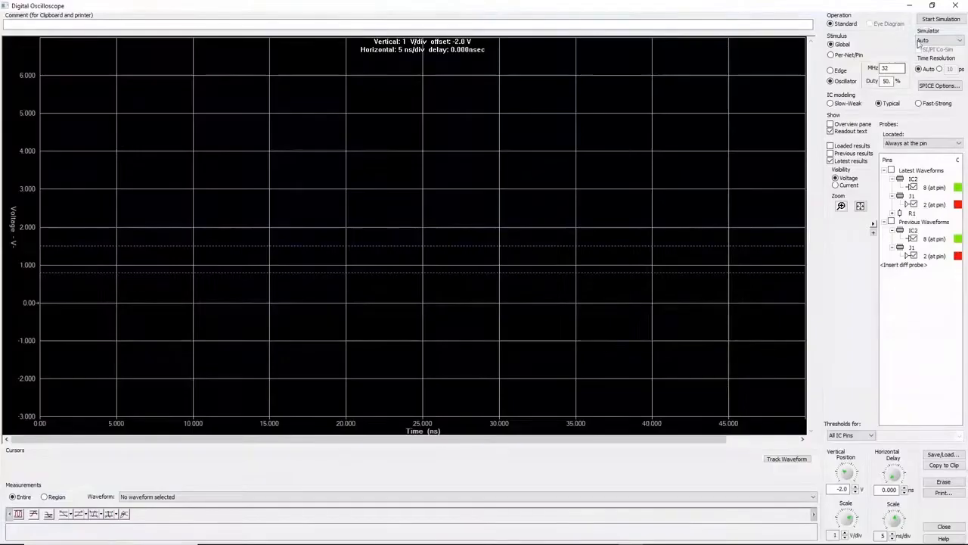
click(933, 21)
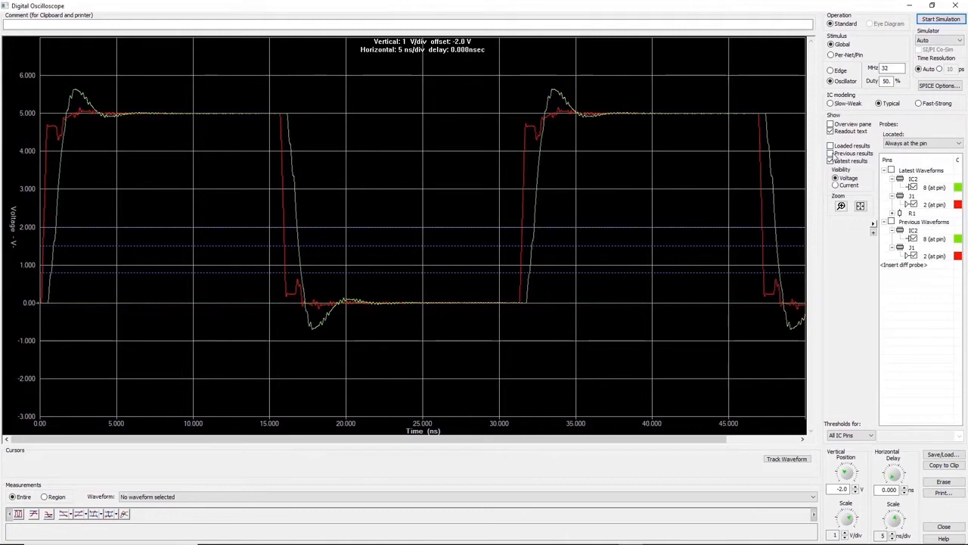
click(832, 154)
click(832, 153)
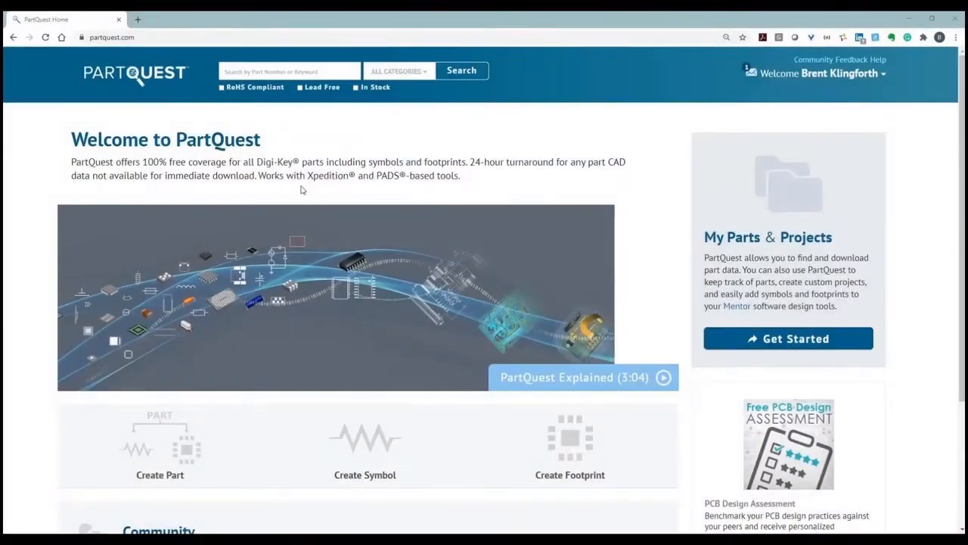
- Search PartQuest for "RES 30.0 ohm 1% 0402" and import Panasonic resistor ERJ-2RKF30R0X into the PADS project library
click(327, 72)
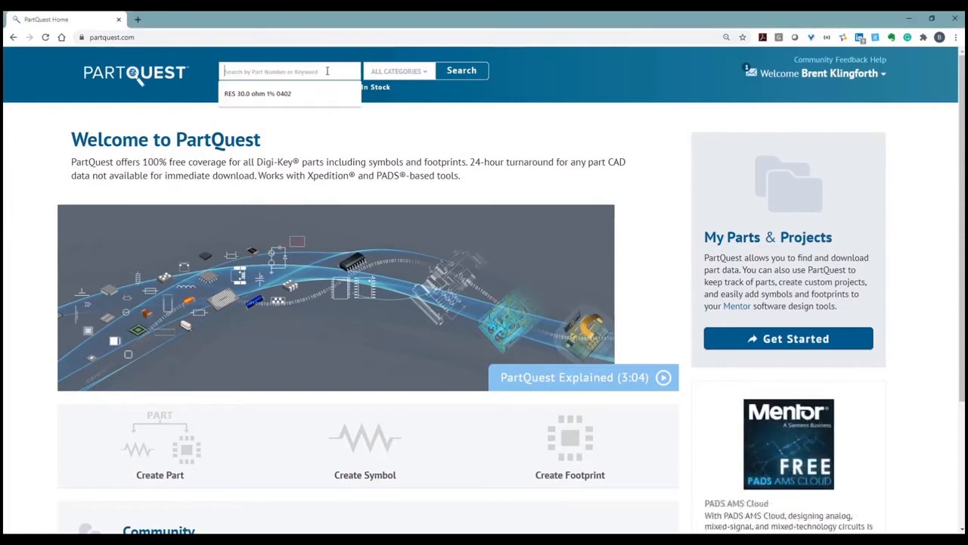
click(324, 95)
click(474, 72)
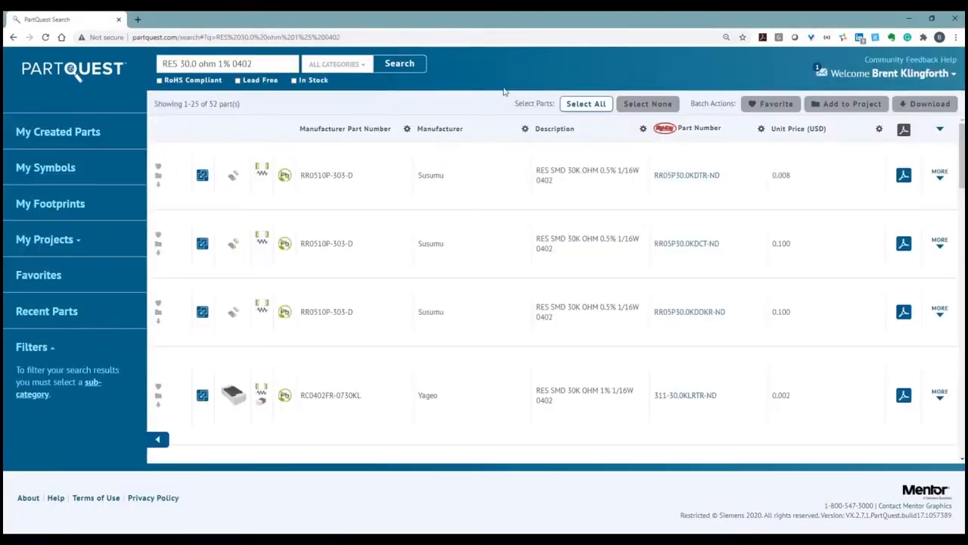
scroll(541, 301, down, 3)
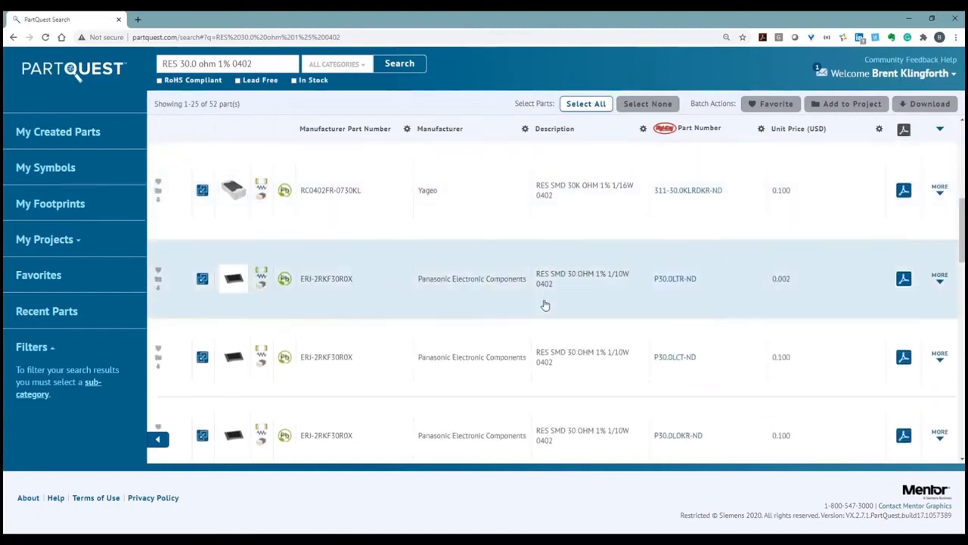
scroll(545, 303, down, 1)
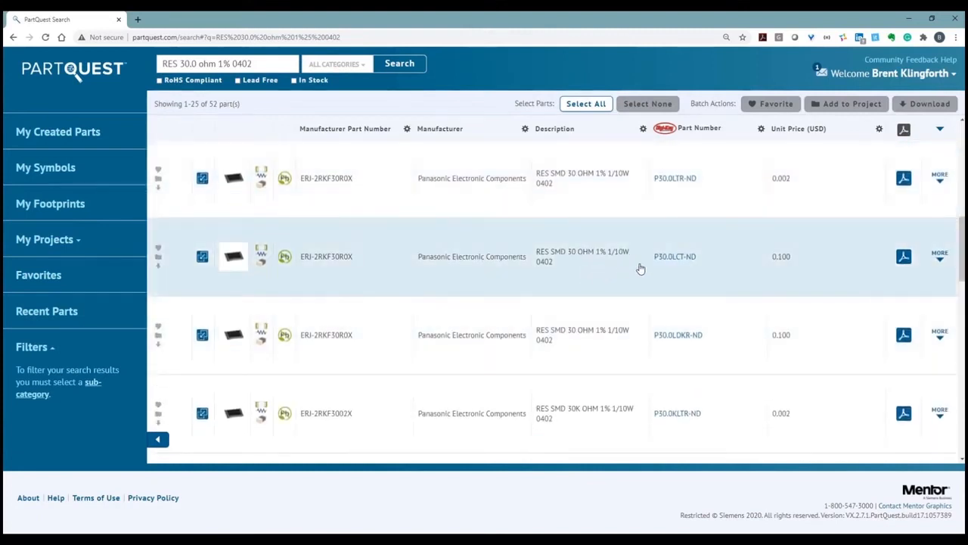
click(938, 257)
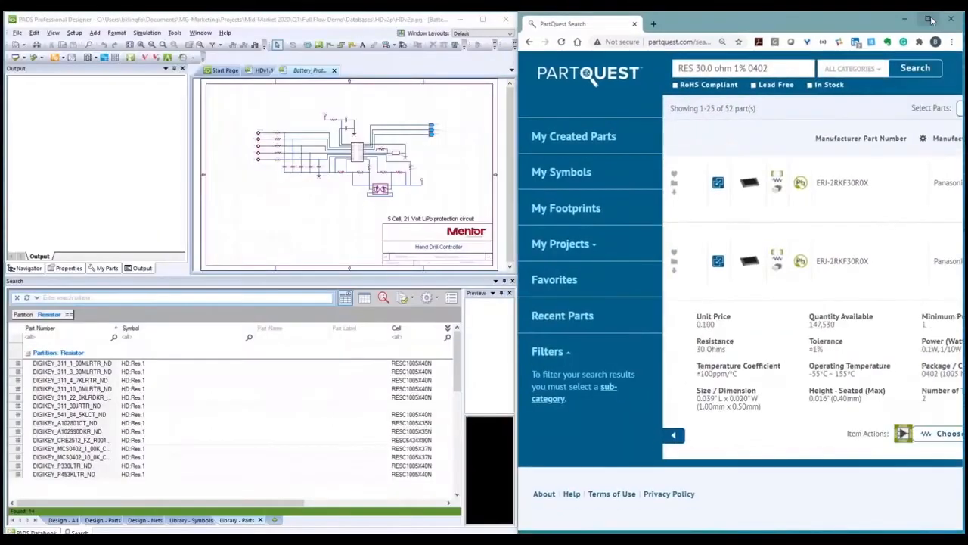
click(932, 19)
drag(718, 261, 367, 372)
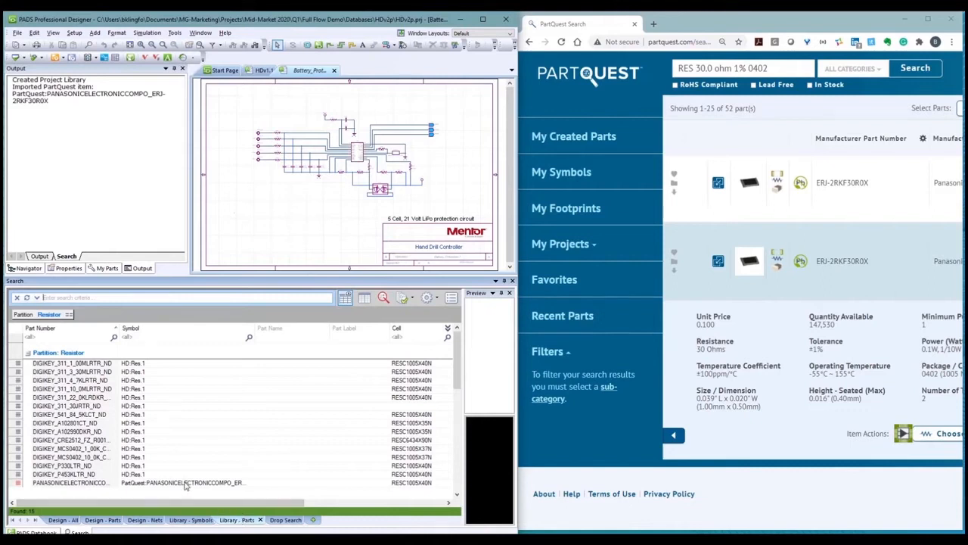
- Place the imported Panasonic resistor on the Battery_Protection schematic and review its properties
click(257, 483)
drag(263, 484, 336, 185)
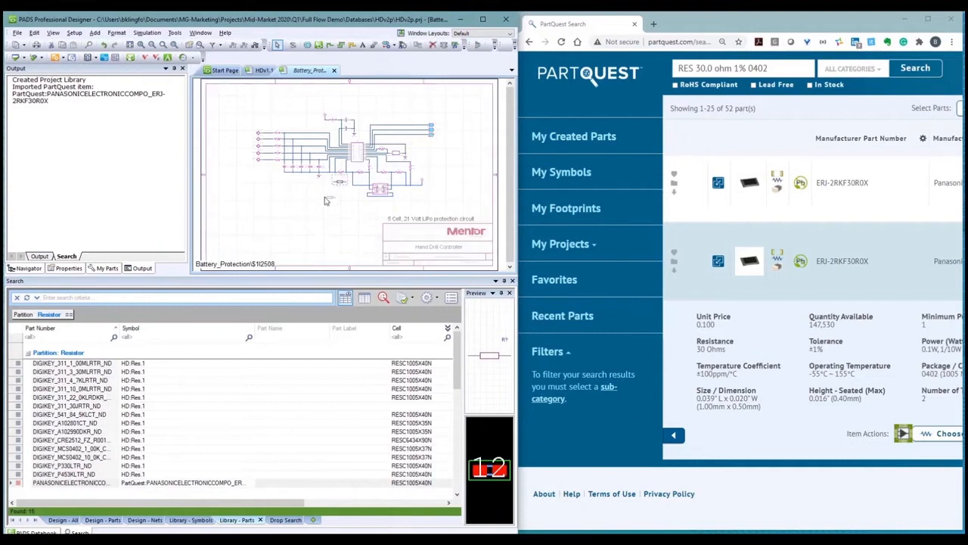
click(69, 267)
drag(178, 137, 177, 158)
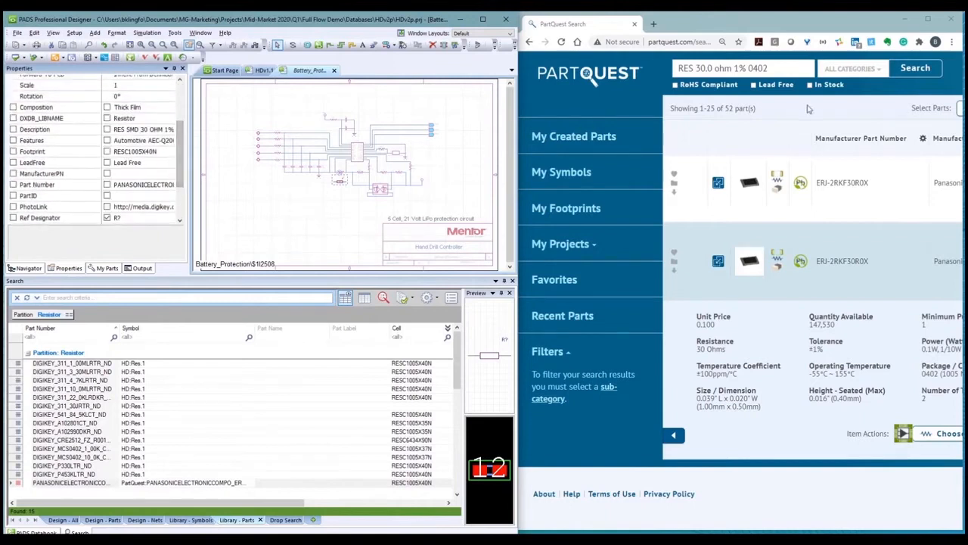
- Return to PartQuest, search for "RES 0.001 ohm 1W 1206" and expand the details of the first Riedon CSR1206-0R001F1 result
click(822, 114)
click(928, 18)
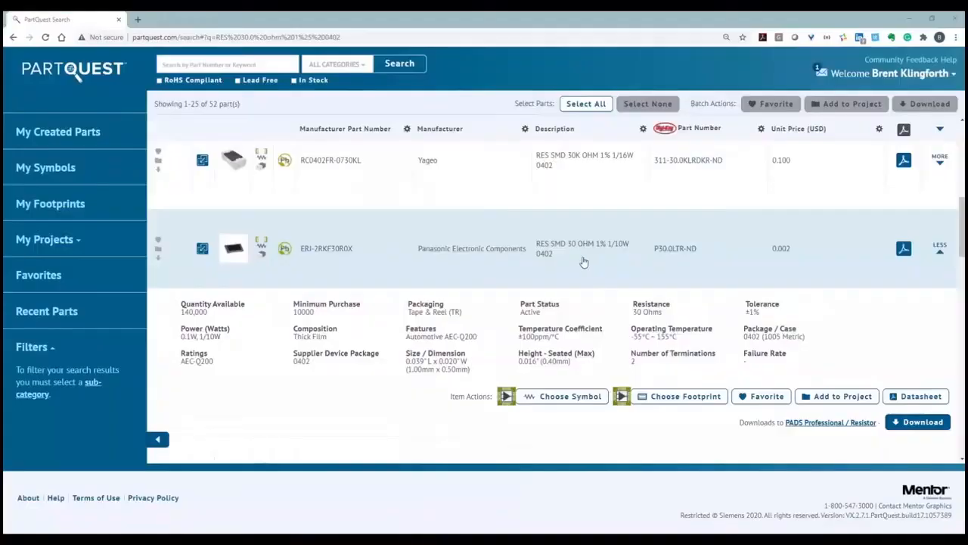
click(252, 64)
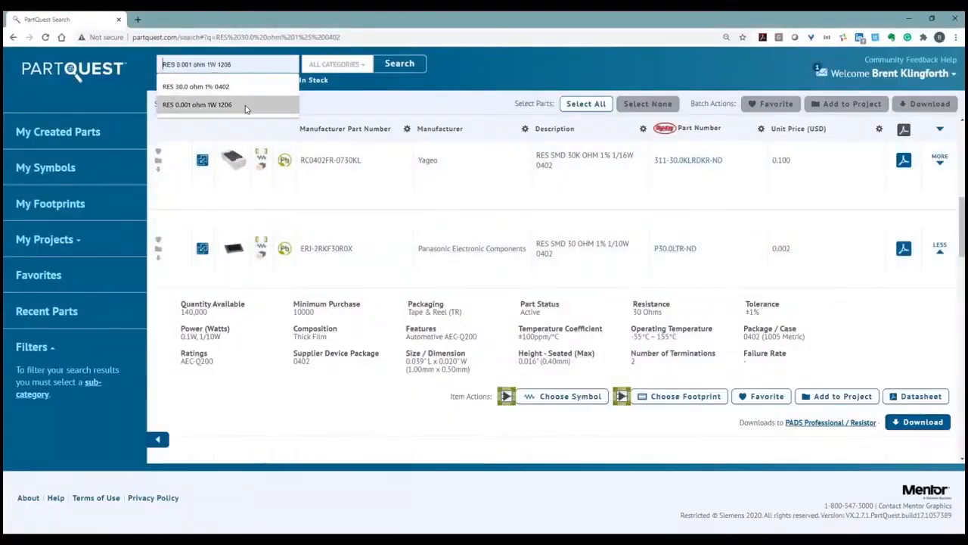
click(245, 106)
click(406, 65)
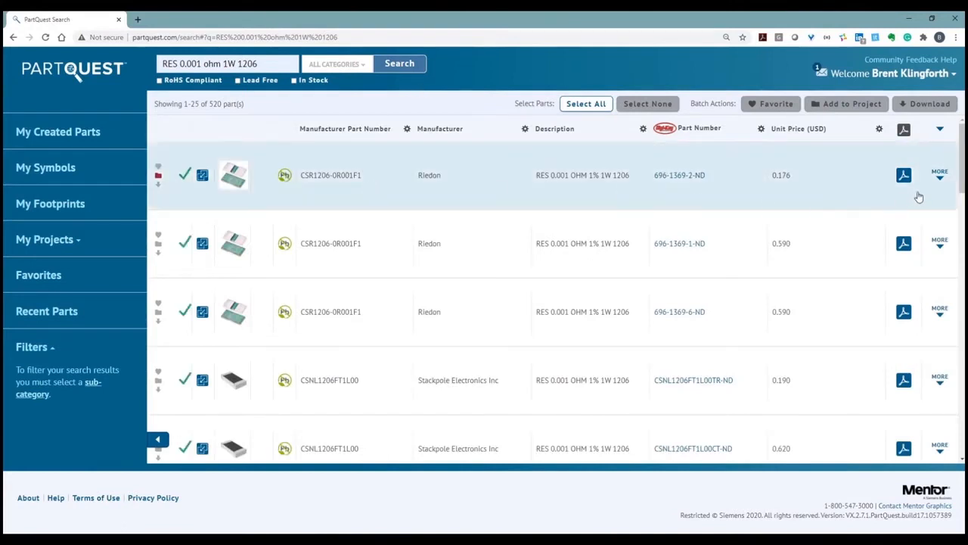
click(941, 176)
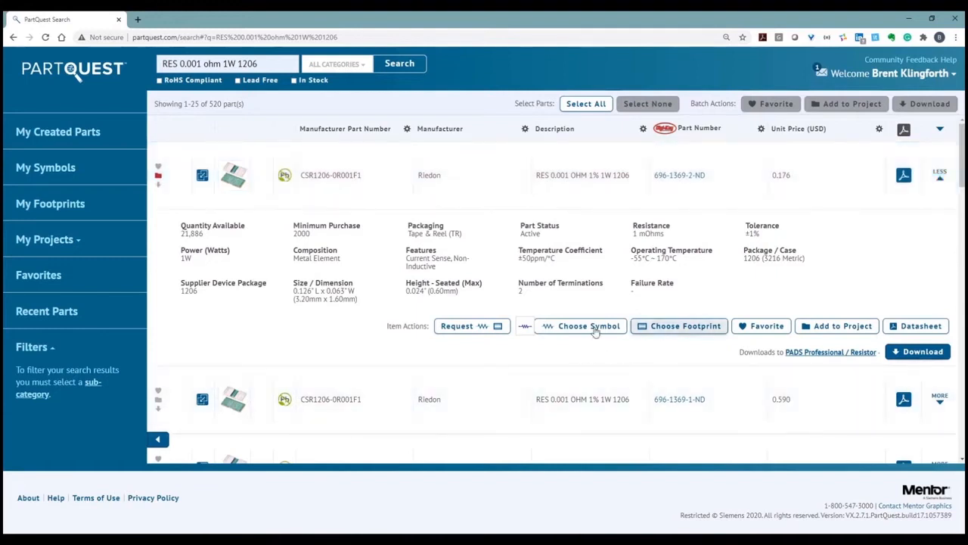
- Start a new custom footprint for the Riedon CSR1206-0R001F1, choosing the Discrete package outline in millimetres with a Rectangle shape
click(665, 333)
click(500, 346)
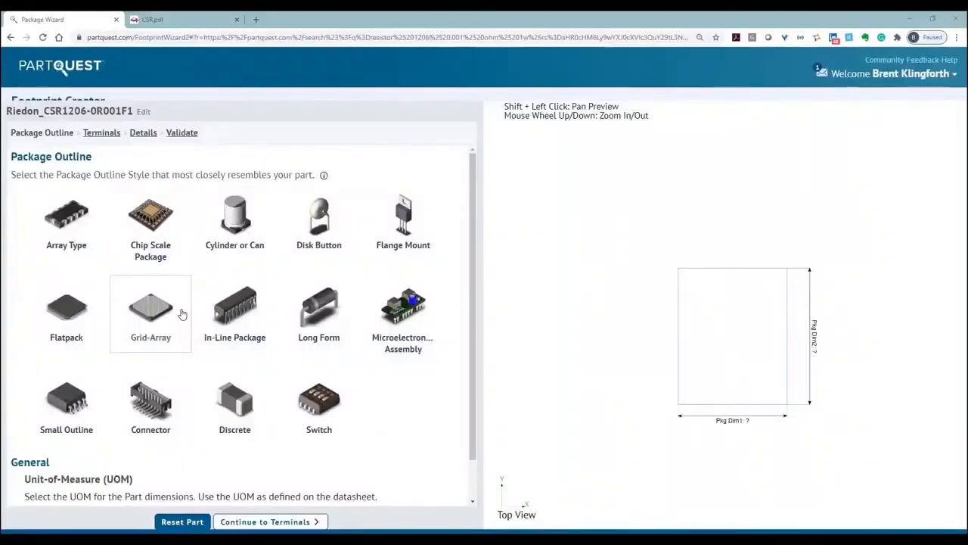
click(235, 409)
scroll(189, 386, down, 3)
click(65, 320)
scroll(78, 374, down, 1)
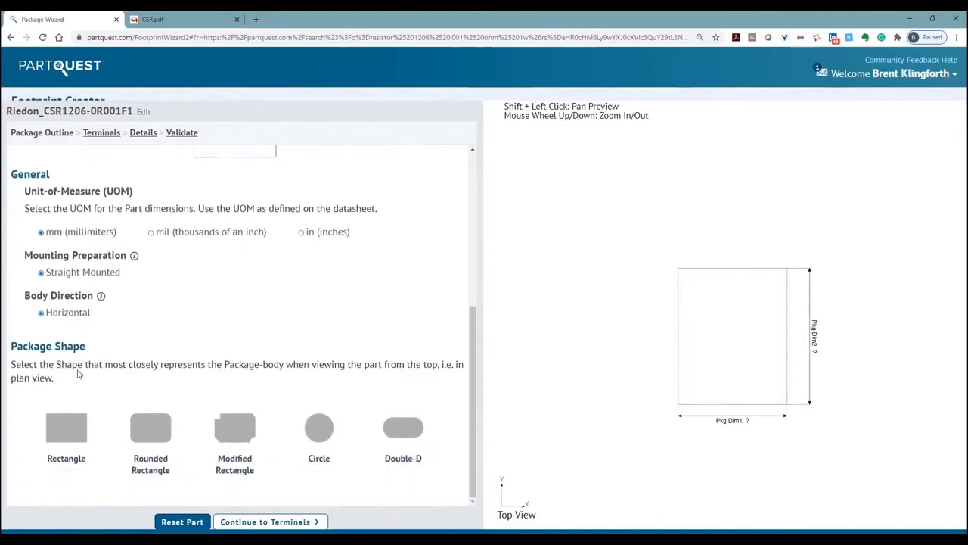
click(61, 428)
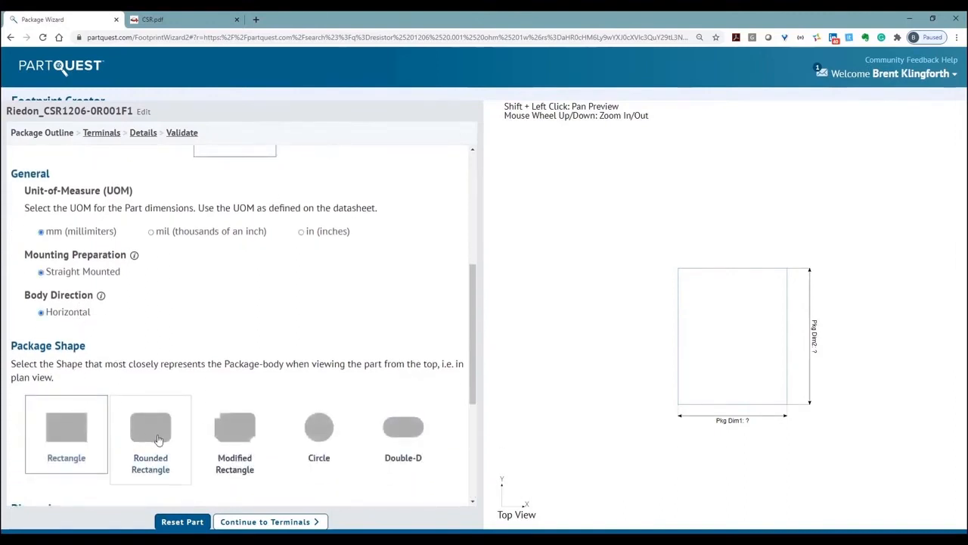
- Set package Dimension1 to 3.2 mm with ±0.25 tolerance and Dimension2 to 1.6 mm with ±0.1 tolerance
scroll(158, 439, down, 3)
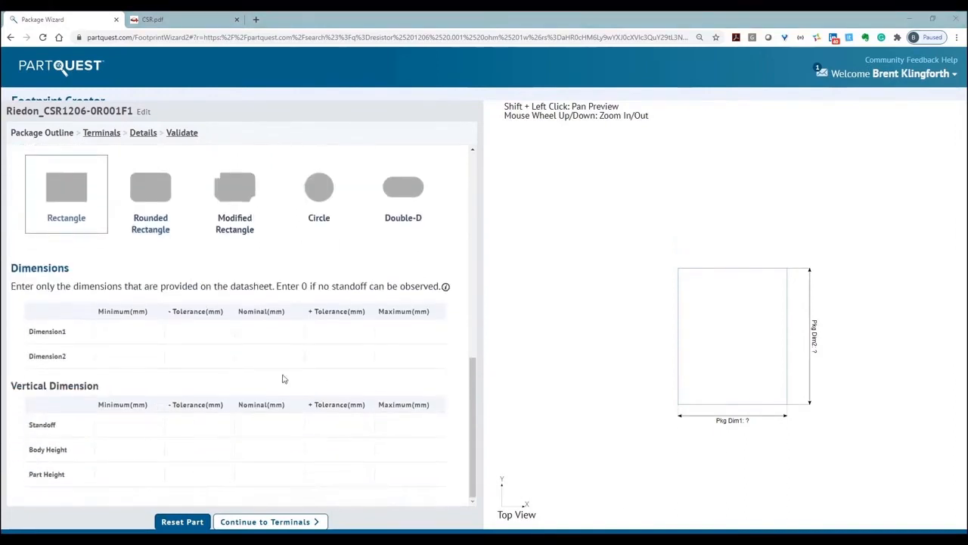
click(262, 332)
text(3.2)
click(168, 337)
text(.25)
key(Tab)
text(.25)
- Set the body height and part height to 0.6 mm with ±0.25 tolerances and continue to the terminal definition
click(190, 446)
text(.25)
click(227, 473)
text(.25)
click(320, 474)
text(.25)
click(318, 447)
text(.25)
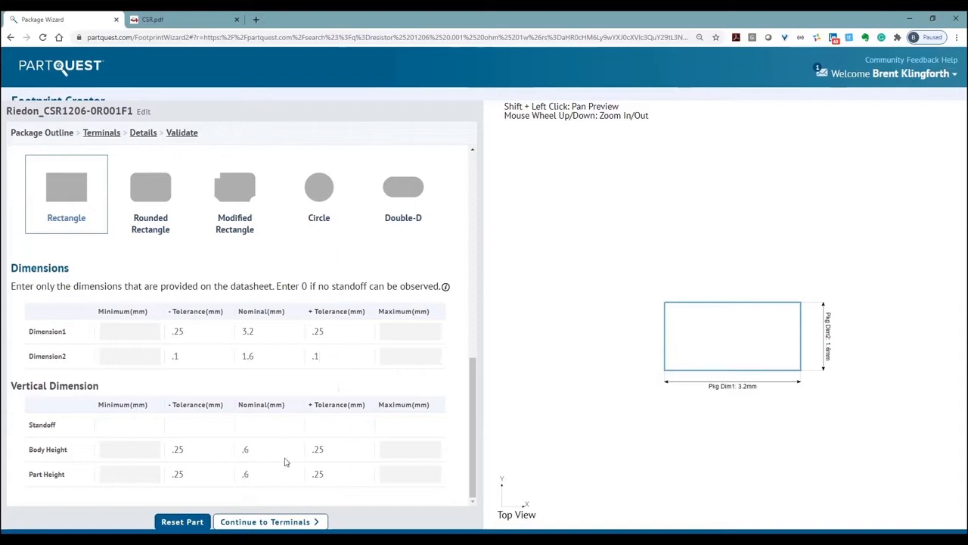
click(272, 522)
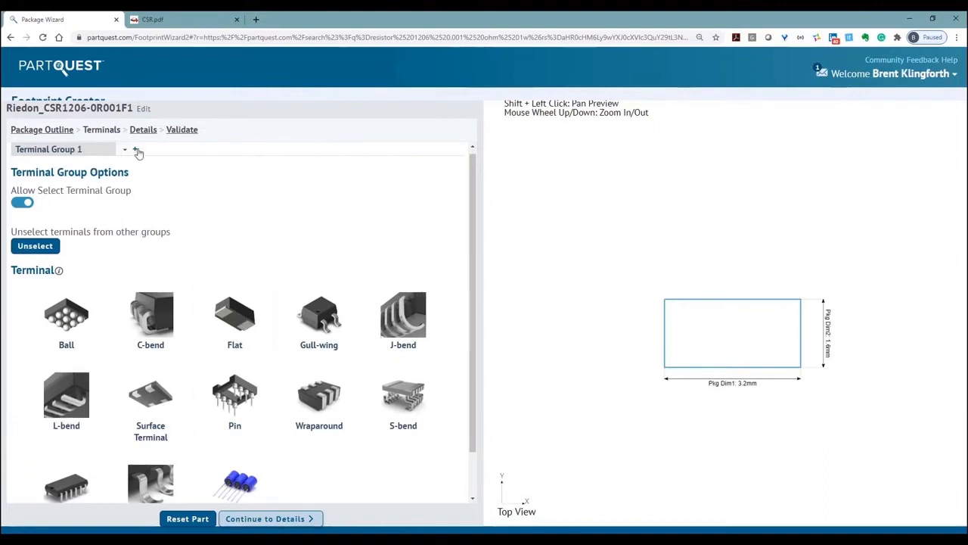
- Define the footprint's terminals as Wraparound with a Castellated Non Wettable Flank
scroll(180, 294, down, 1)
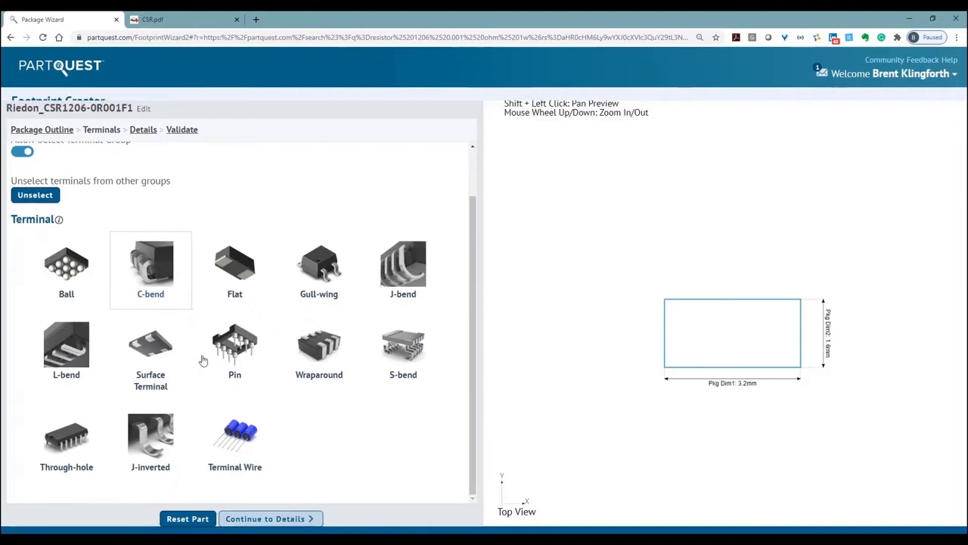
click(321, 358)
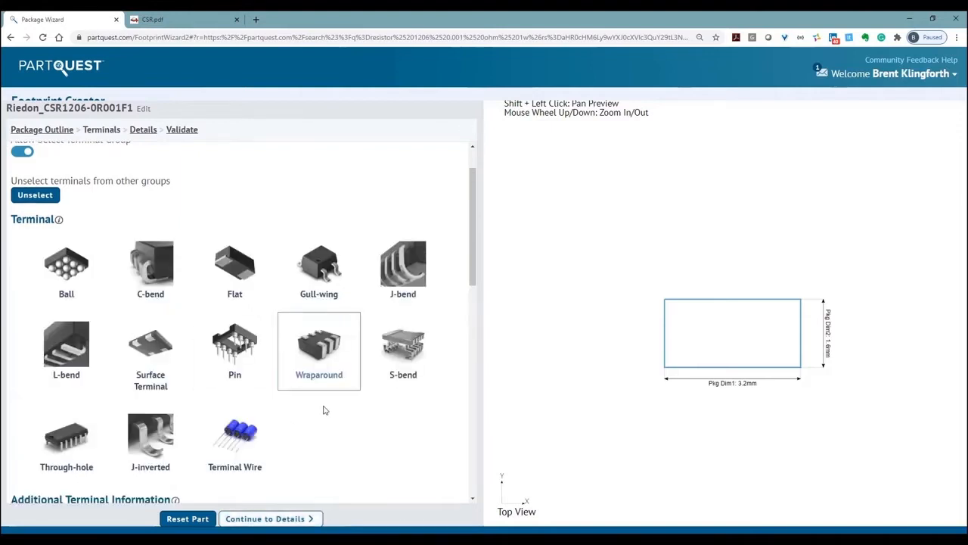
scroll(324, 410, down, 3)
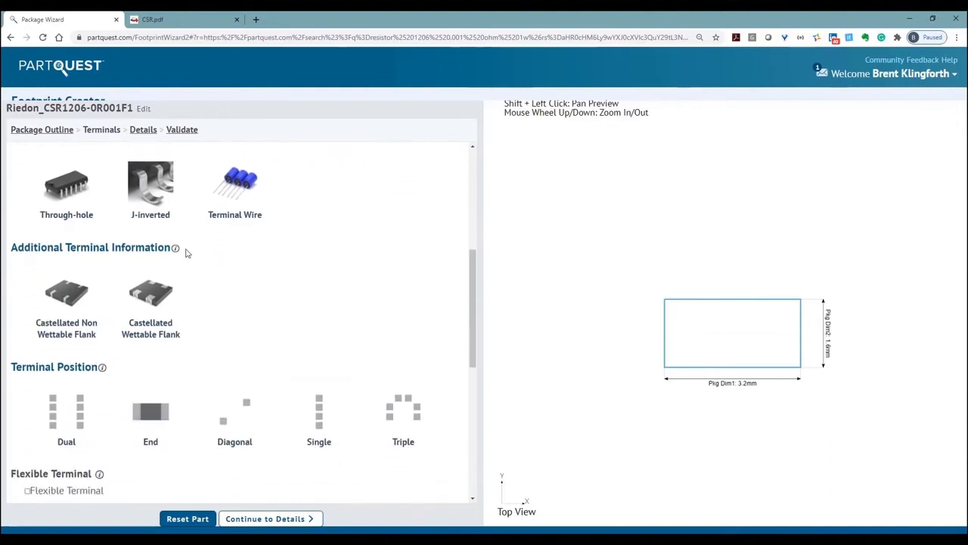
mouse_move(174, 251)
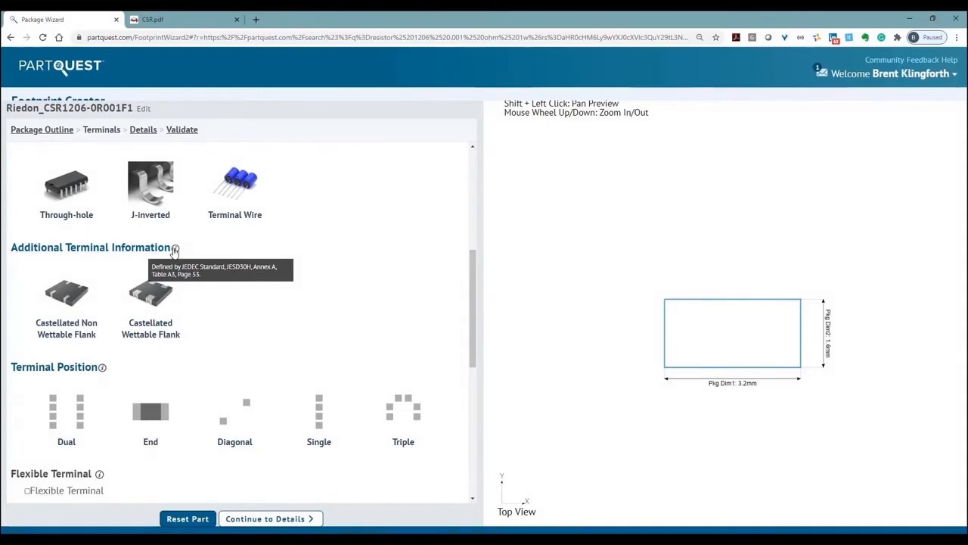
click(72, 304)
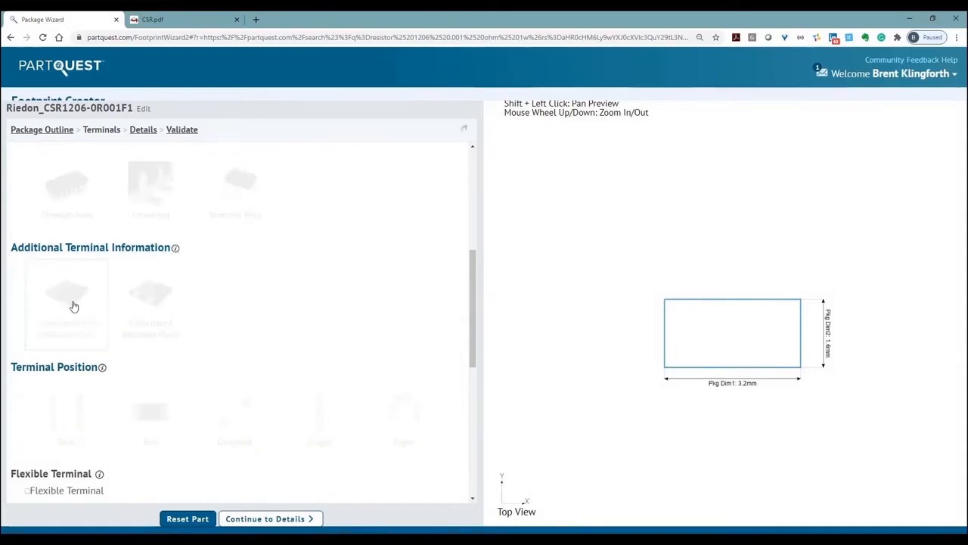
- Place the terminals at the End position along the Left-to-Right axis
scroll(244, 344, down, 3)
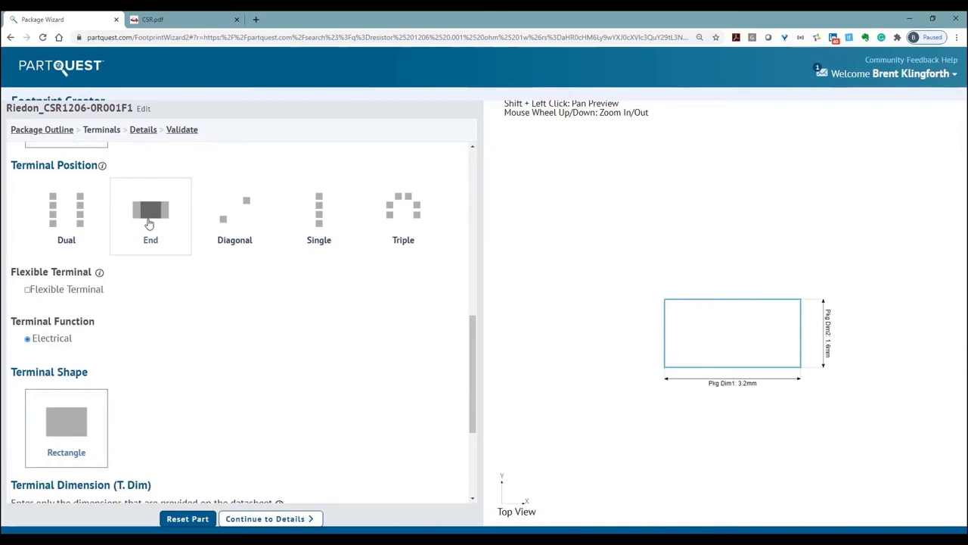
click(150, 209)
click(70, 306)
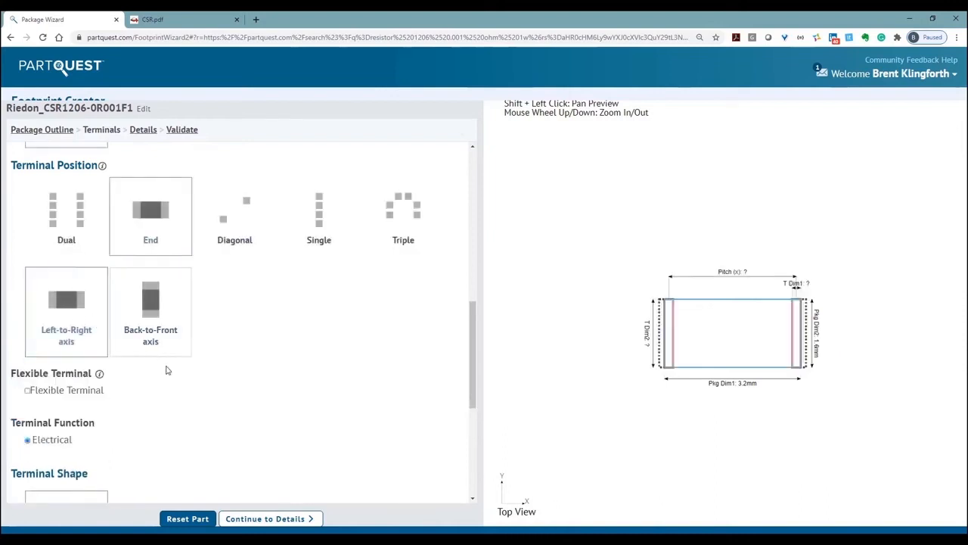
- Set terminal Dimension1 to 1.35 mm with ±0.25 tolerance and Dimension2 to 1.6 mm with ±0.1 tolerance
scroll(181, 374, down, 3)
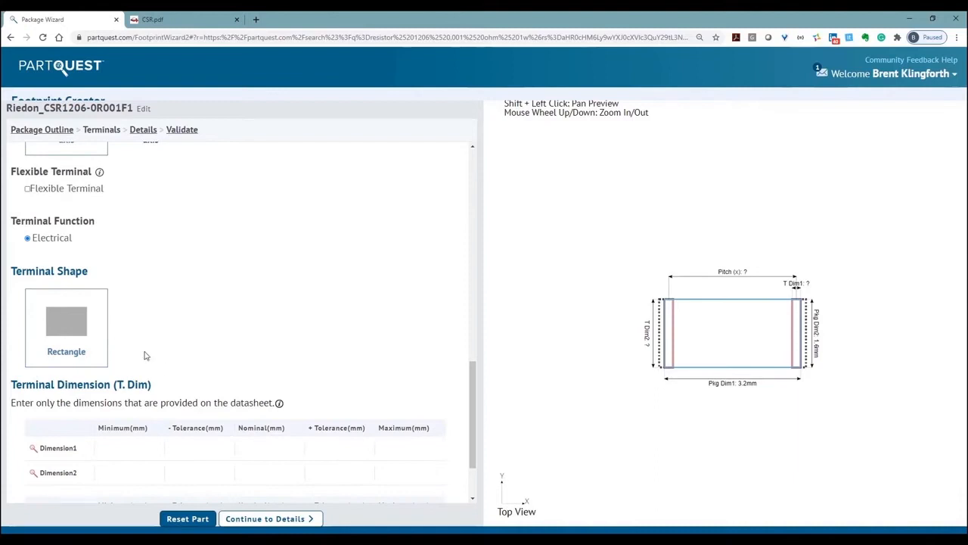
scroll(173, 359, down, 1)
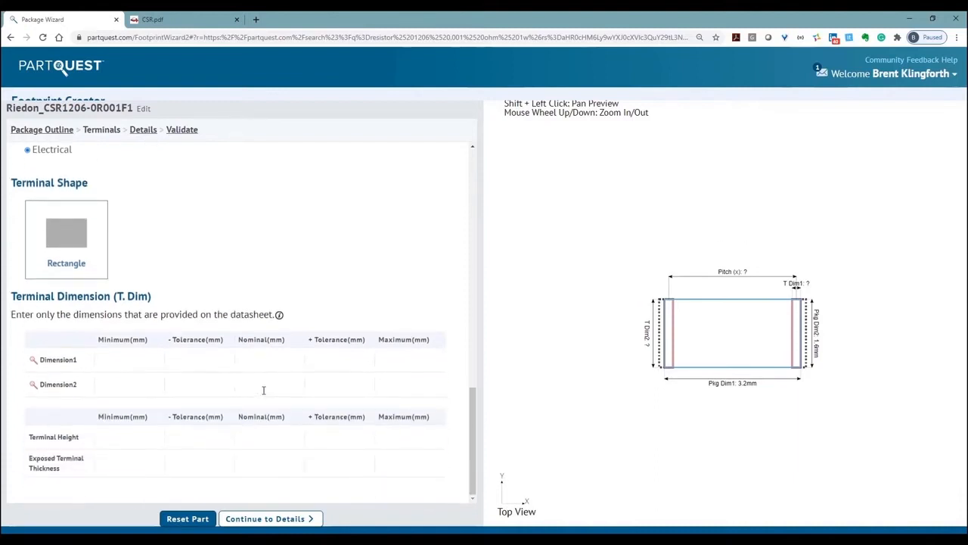
text(1.35)
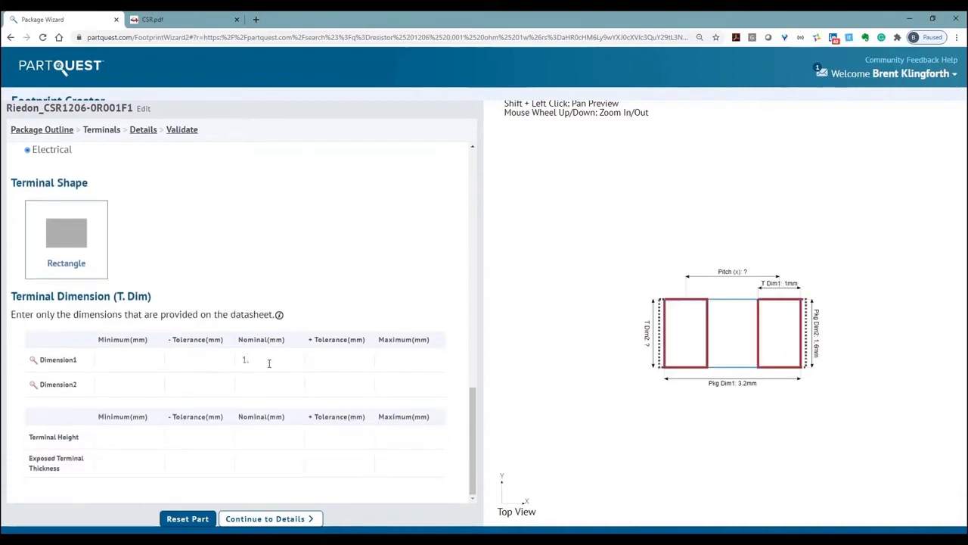
click(174, 359)
text(.25)
key(Tab)
key(Tab)
text(.25)
text(.1)
key(Tab)
text(1.6)
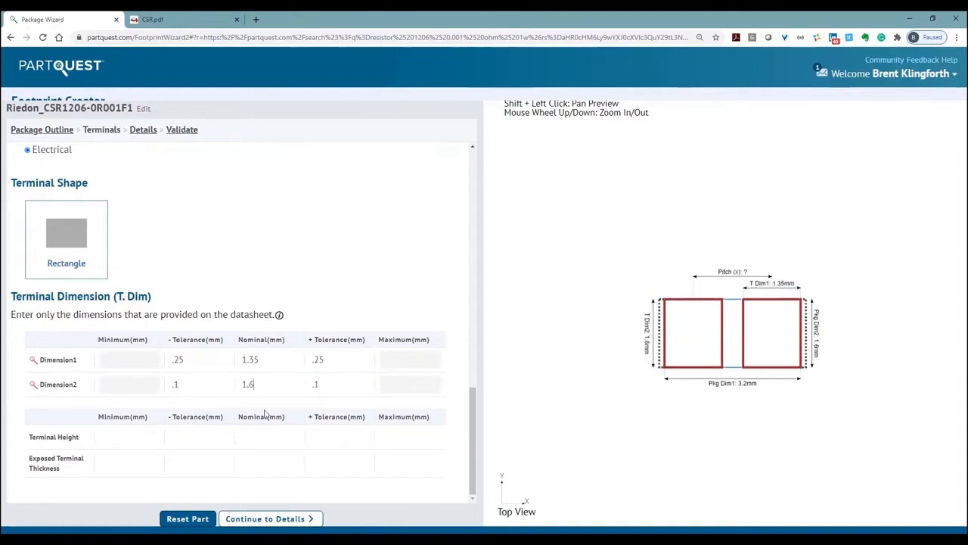
- Set the terminal height to 0.2 mm with ±0.25 tolerance and the exposed terminal thickness to 0, and continue to the details
text(.2)
click(265, 464)
text(0)
double_click(189, 361)
click(193, 436)
key(ctrl+v)
click(309, 442)
key(ctrl+v)
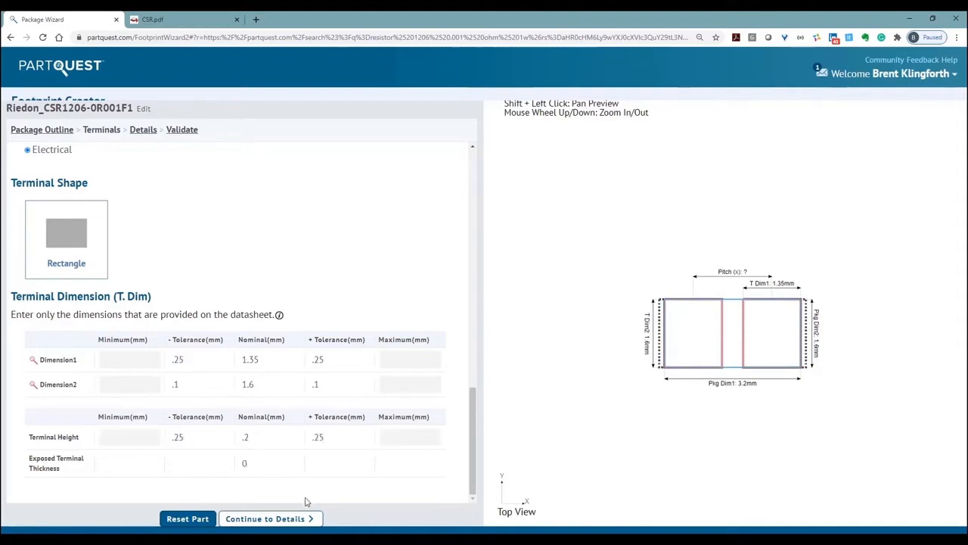
click(282, 519)
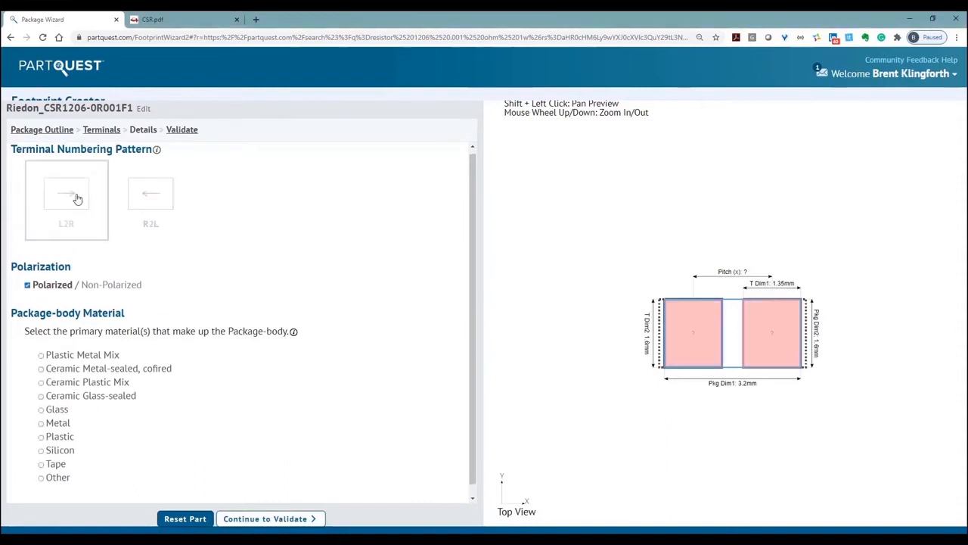
- Number the terminals with the L2R pattern, set the package-body material to Plastic Metal Mix and continue to validation
click(74, 199)
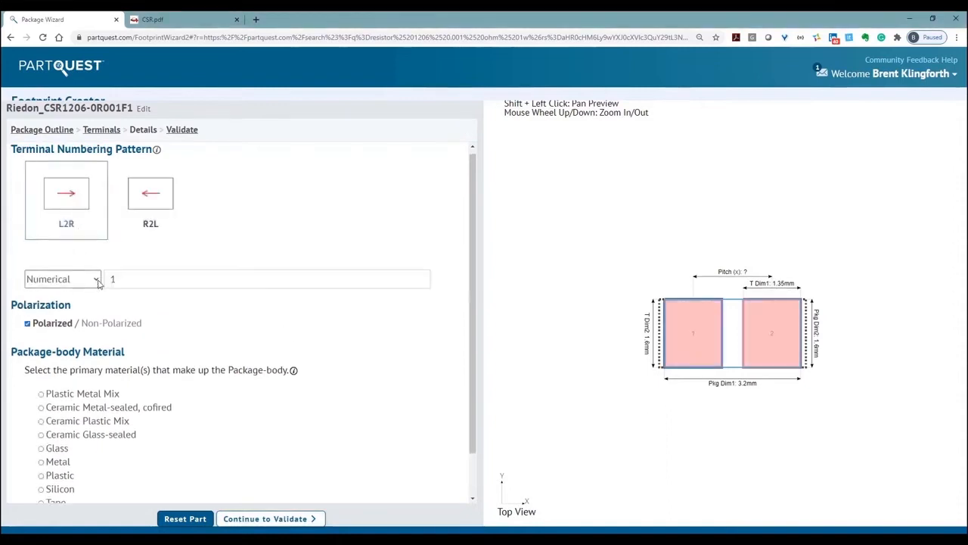
scroll(50, 330, down, 1)
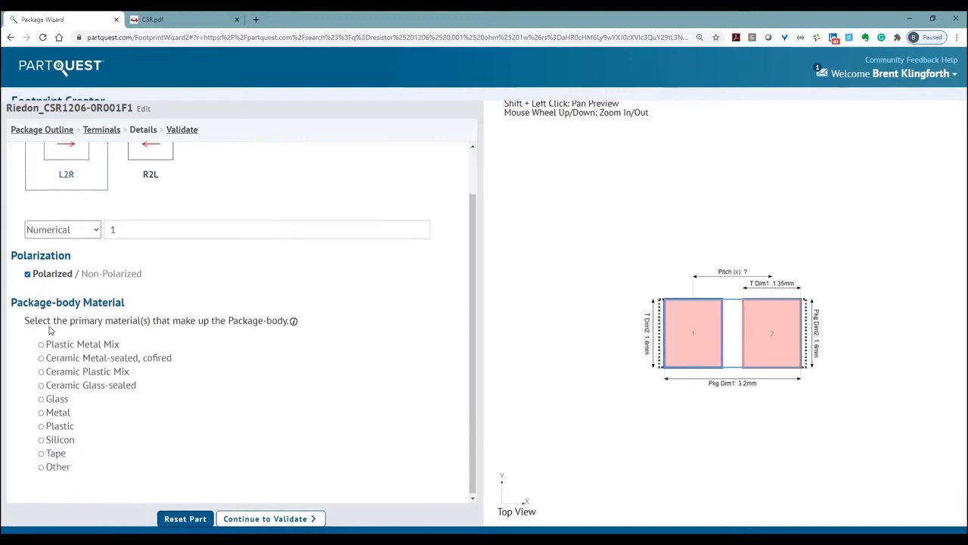
click(41, 344)
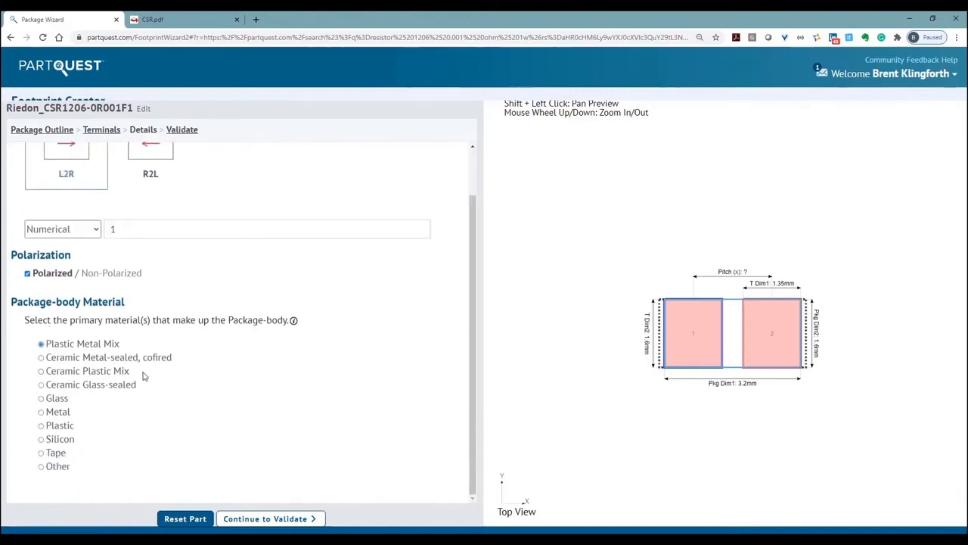
click(240, 519)
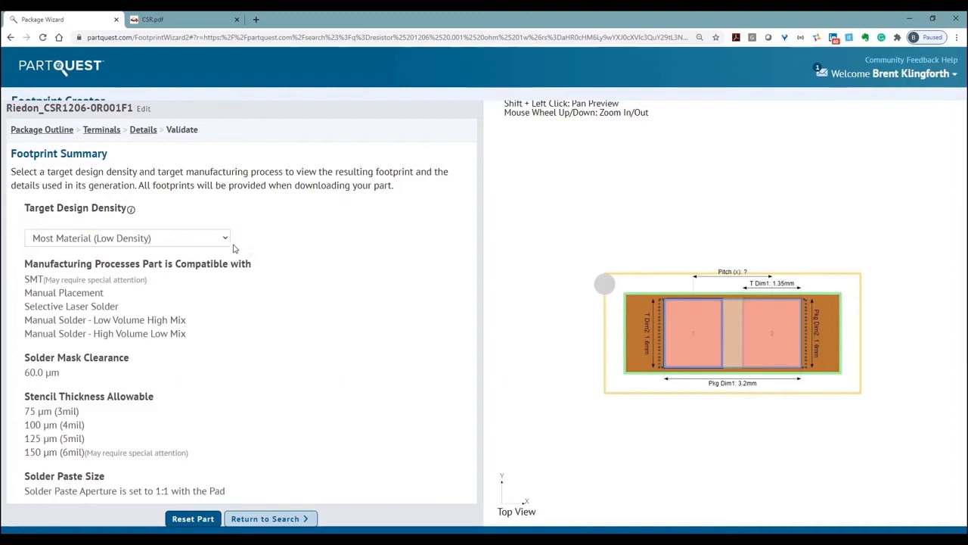
- Set the footprint's target design density to Nominal Material (Nominal Density) and return to the part search
click(226, 240)
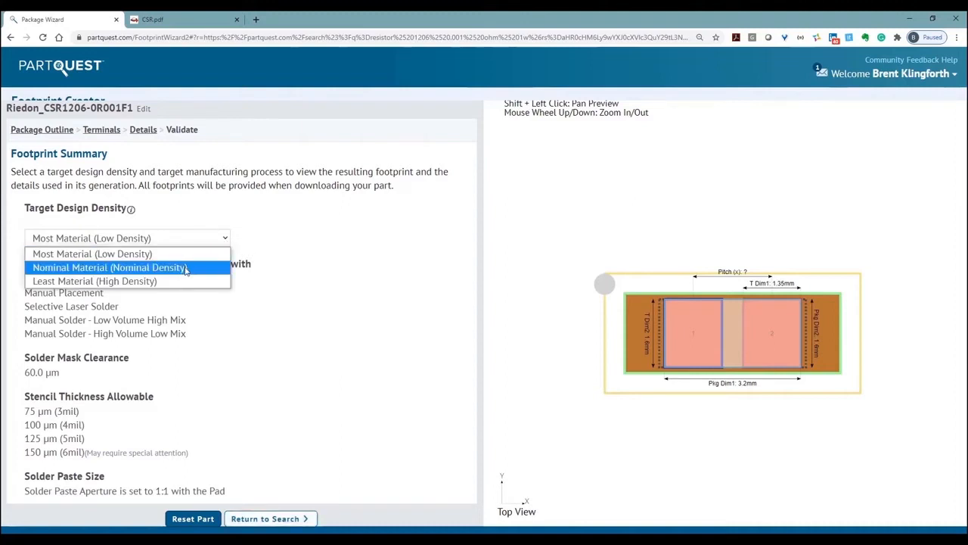
click(185, 268)
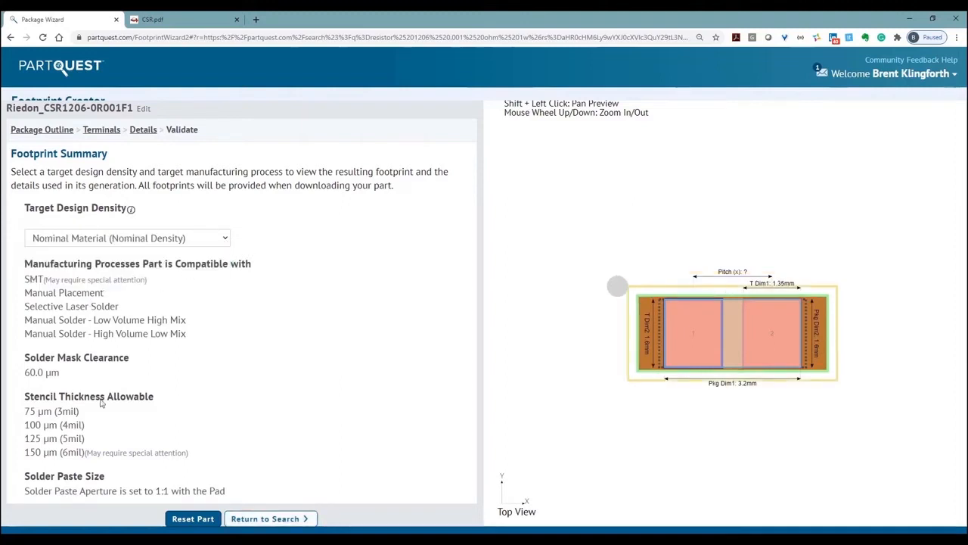
click(271, 521)
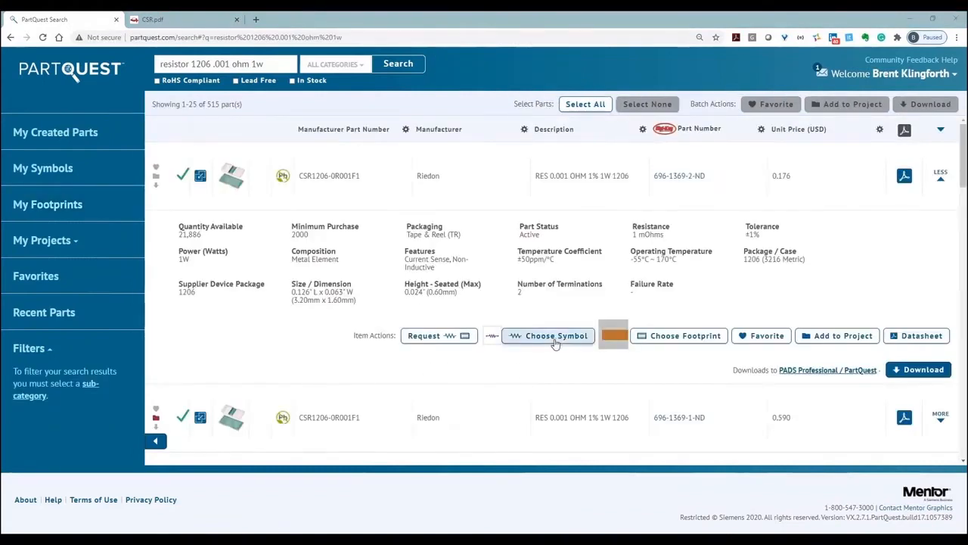
- Assign the standard Fixed resistor symbol to the CSR1206-0R001F1 and finish the symbol with its default terminals
click(555, 337)
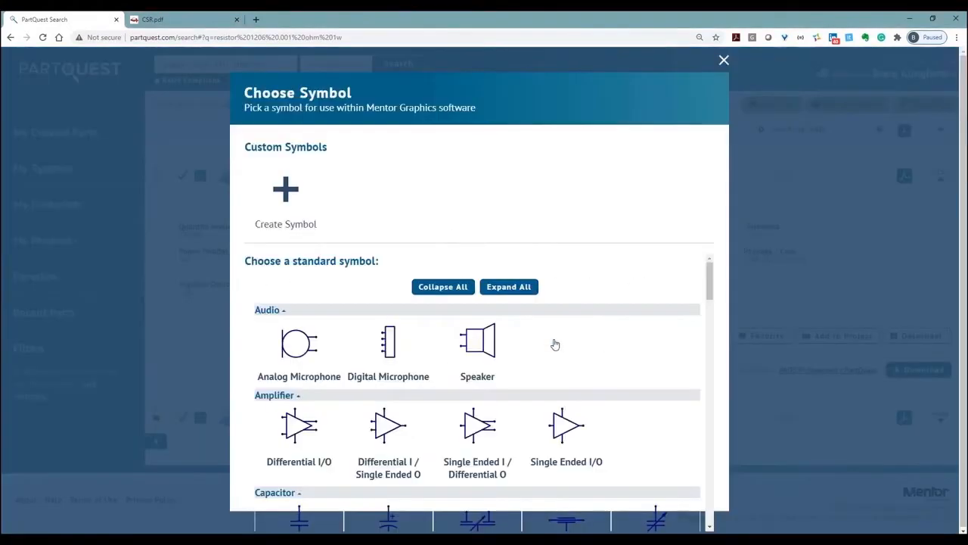
drag(709, 278, 700, 418)
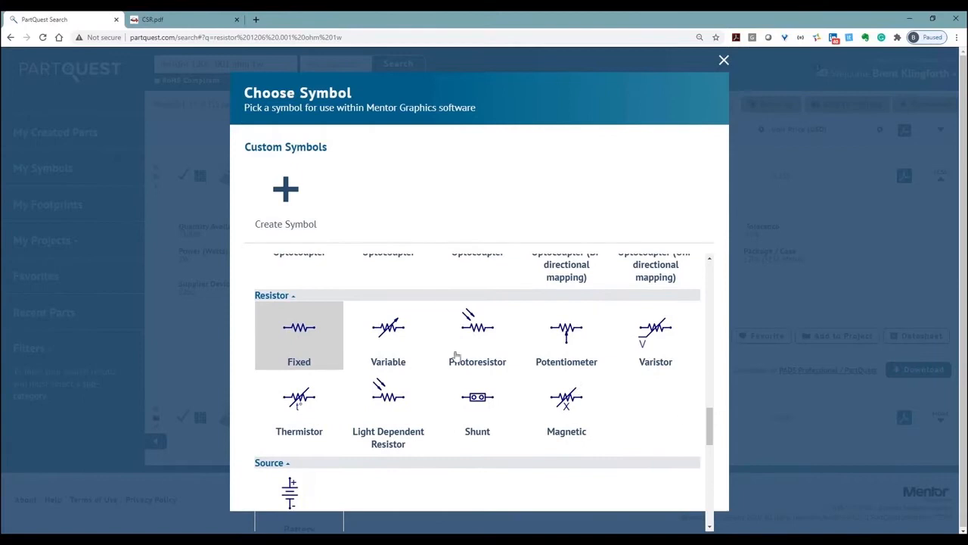
click(301, 337)
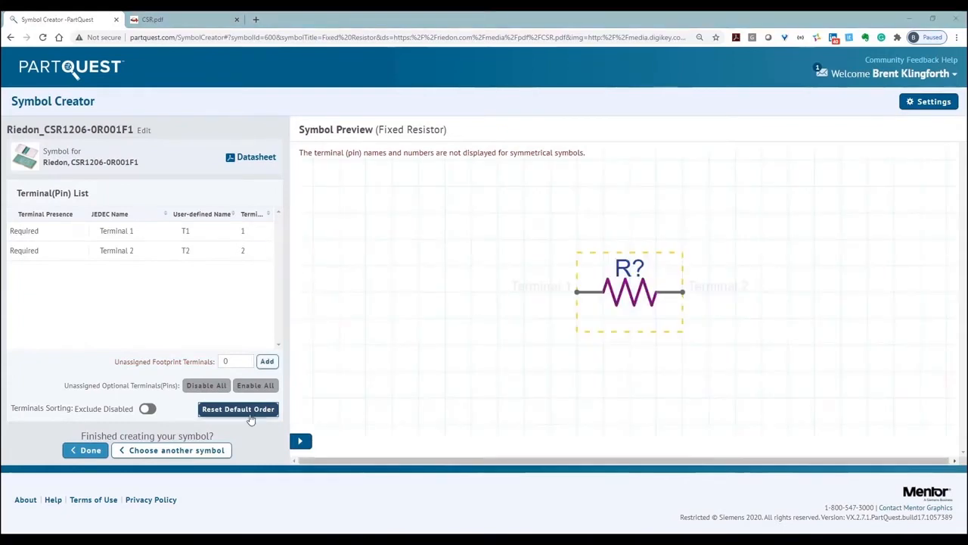
click(90, 451)
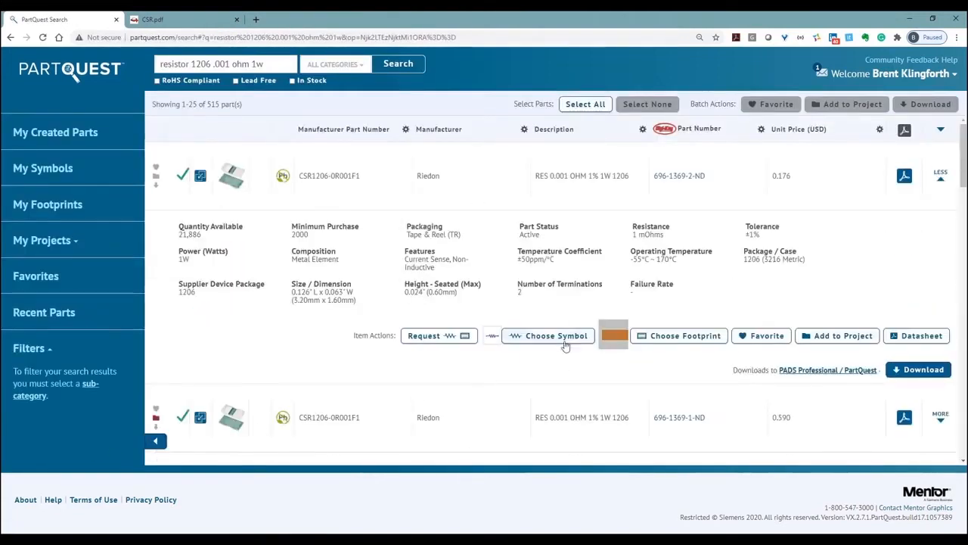
- Add the CSR1206-0R001F1 to the Hand Drill project and browse that project's parts list
click(821, 340)
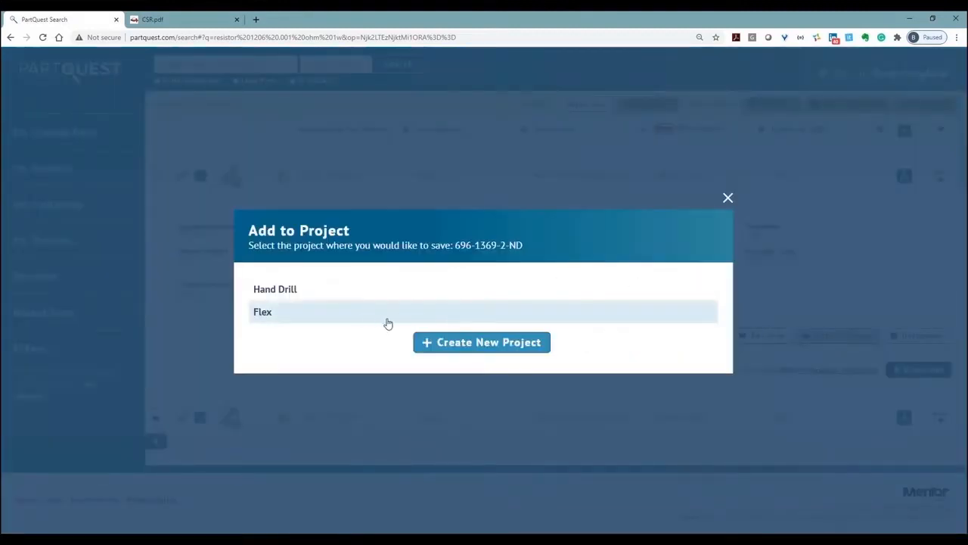
click(289, 288)
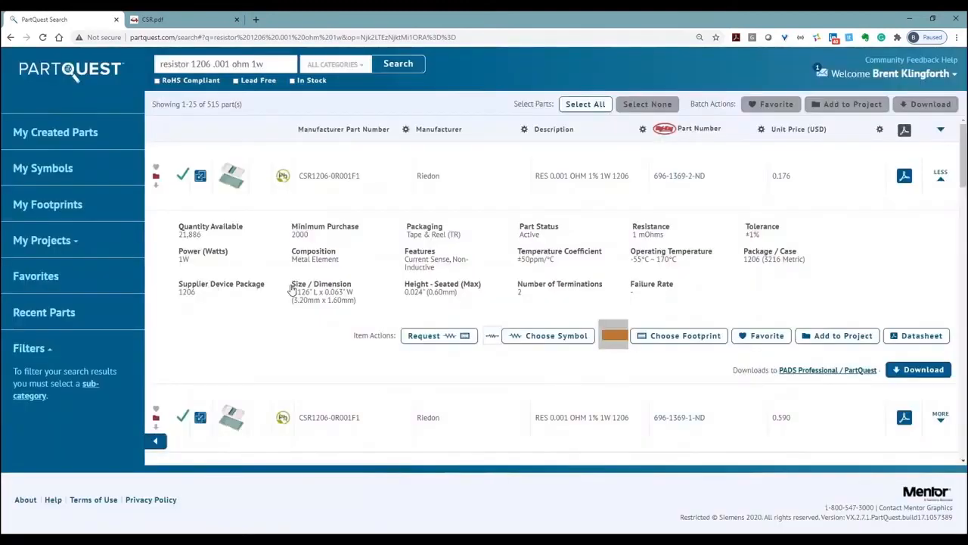
click(63, 243)
click(45, 266)
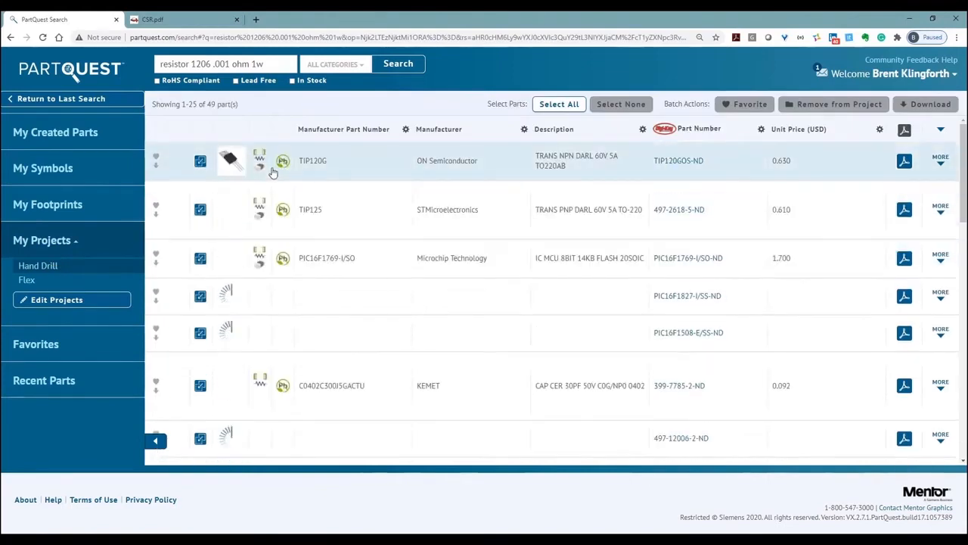
scroll(280, 406, down, 5)
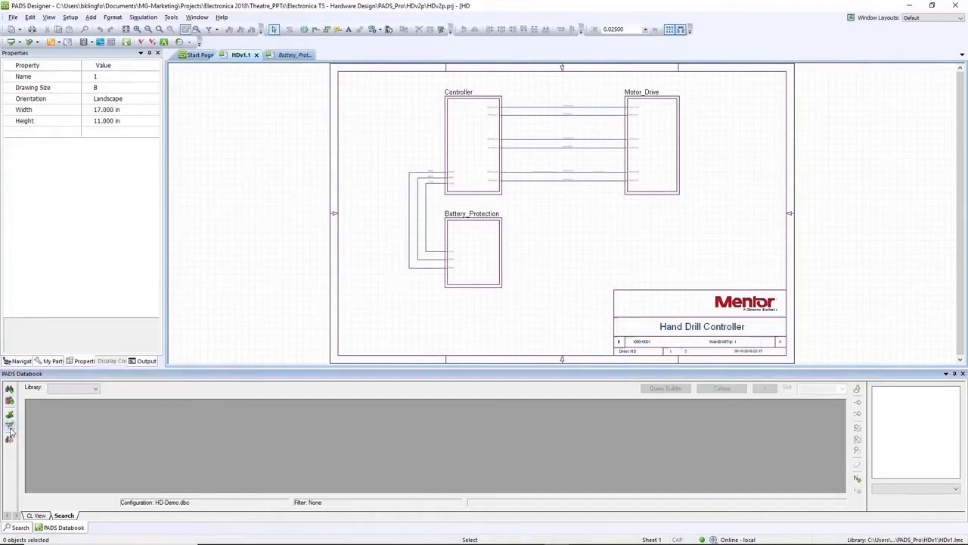
- Run a hierarchical verification of all components in the HDv1 design and sort the results by verification state
click(10, 433)
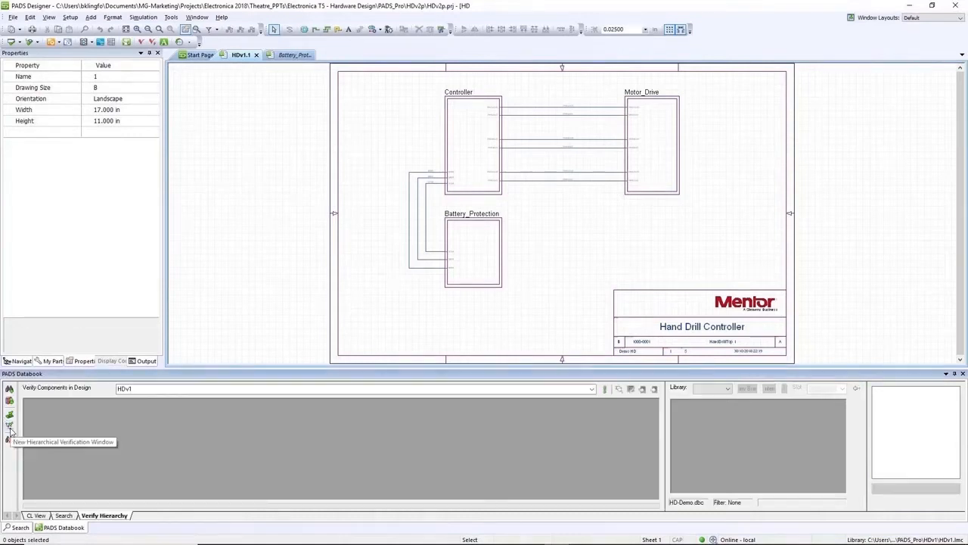
click(604, 389)
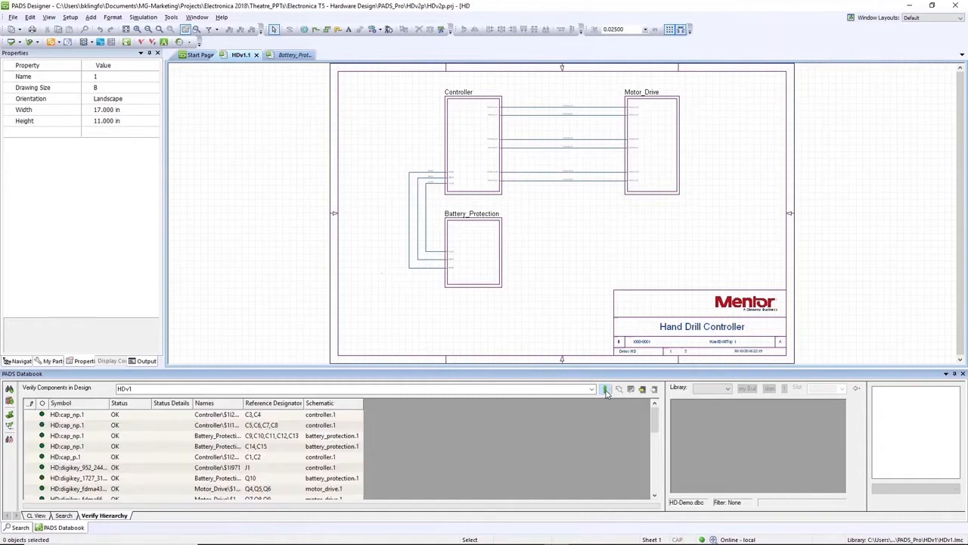
click(42, 404)
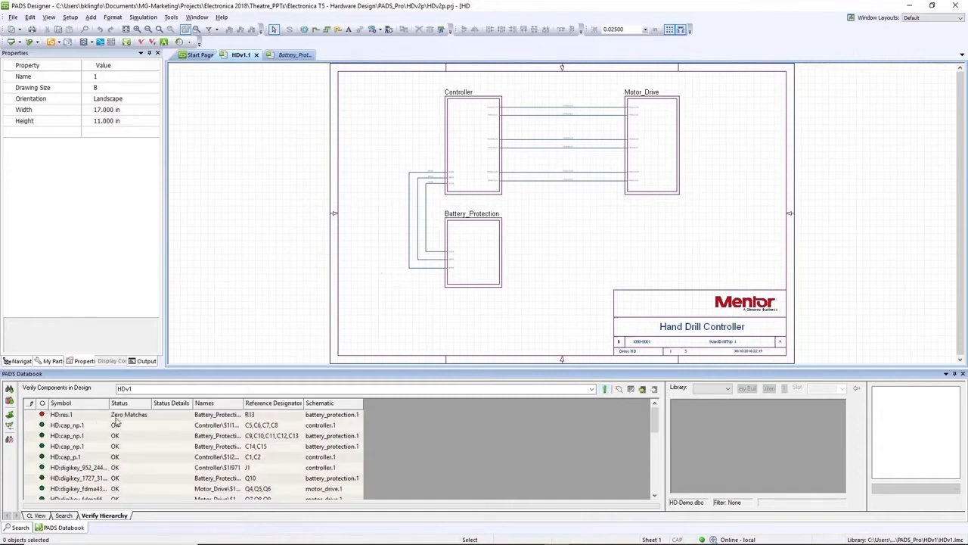
- Locate the flagged resistor R13 in the Battery_Protection schematic and examine its properties down to Value
click(123, 415)
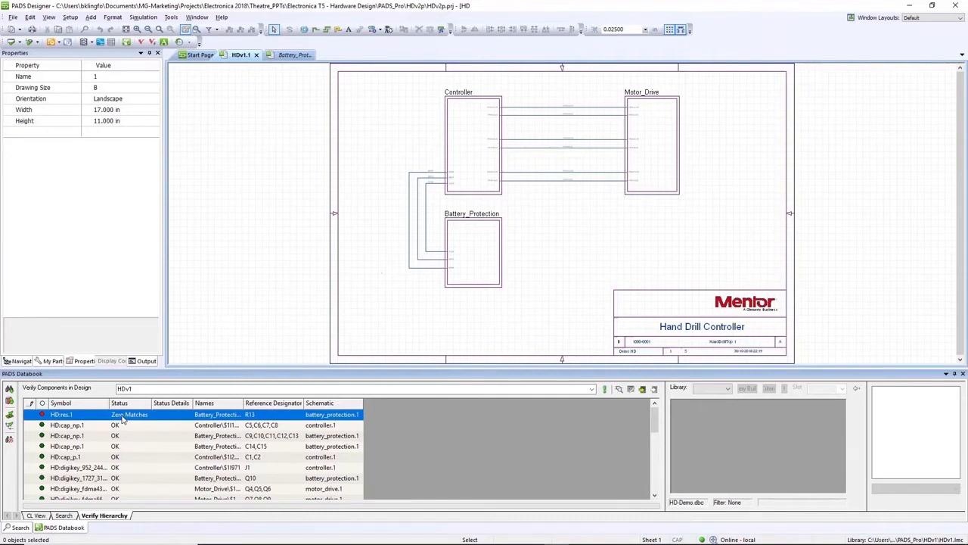
right_click(122, 420)
click(140, 460)
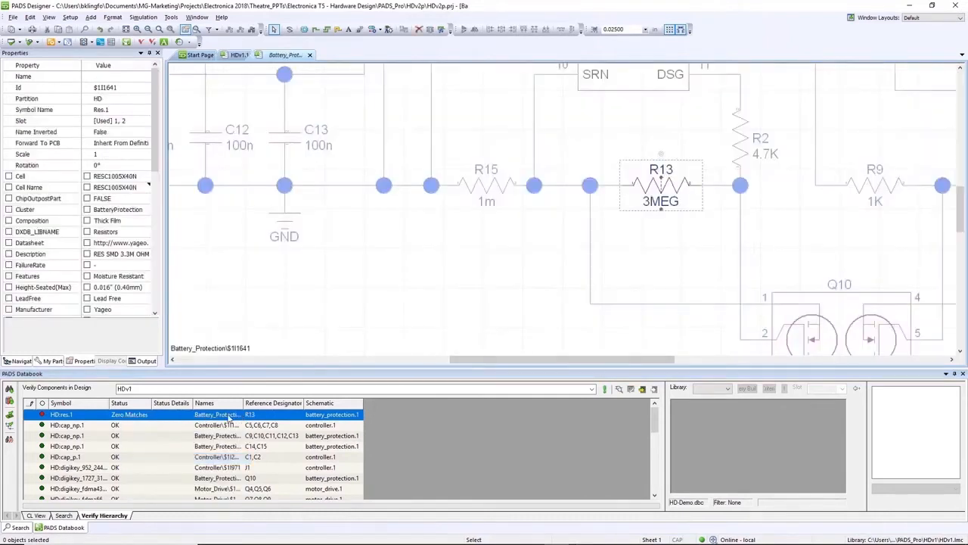
drag(157, 162, 159, 295)
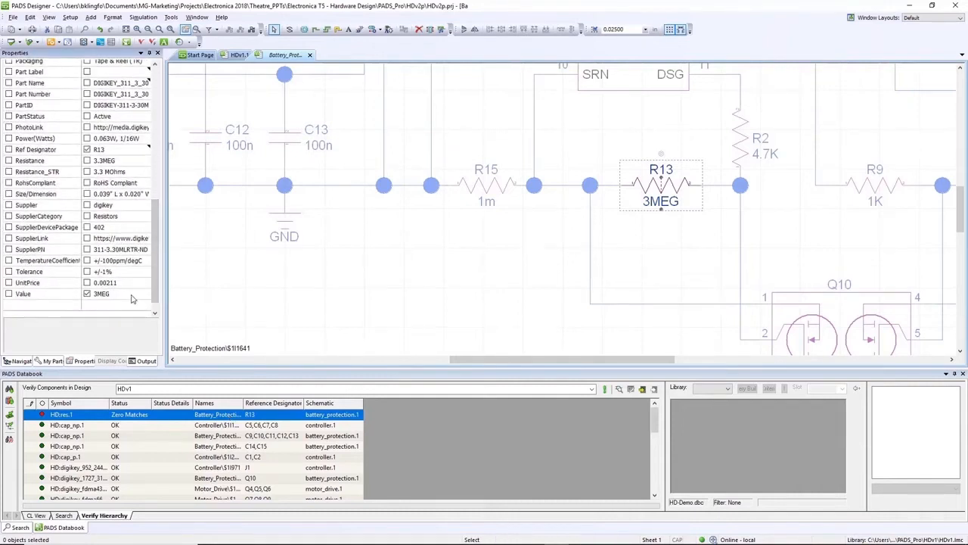
- Search the Databook for R13's library part and remove the search condition on Value
right_click(119, 420)
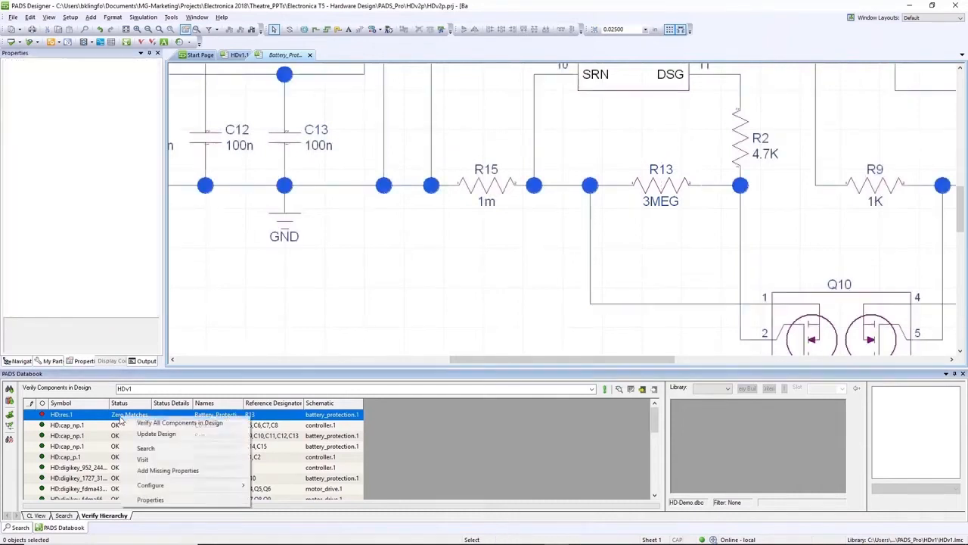
click(152, 450)
drag(664, 428, 331, 441)
drag(435, 488, 560, 490)
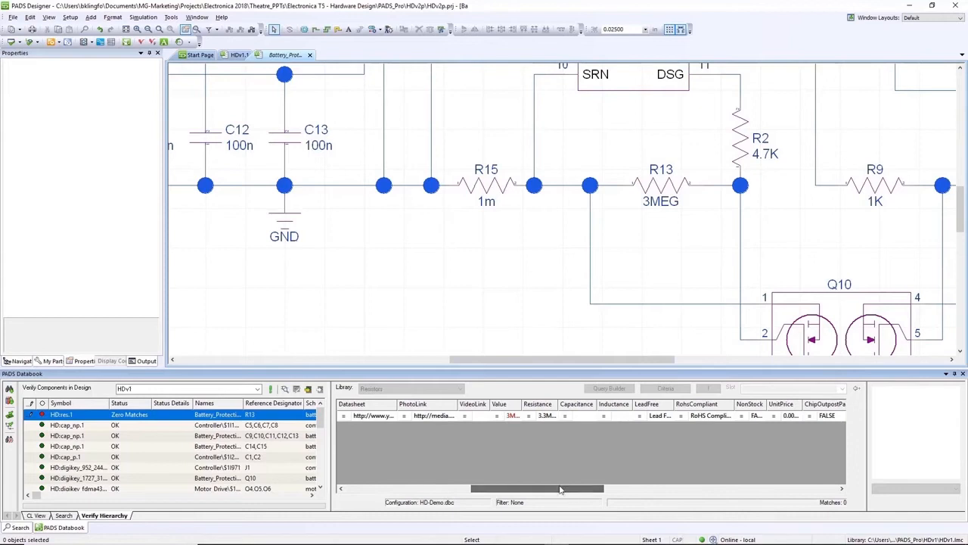
right_click(513, 417)
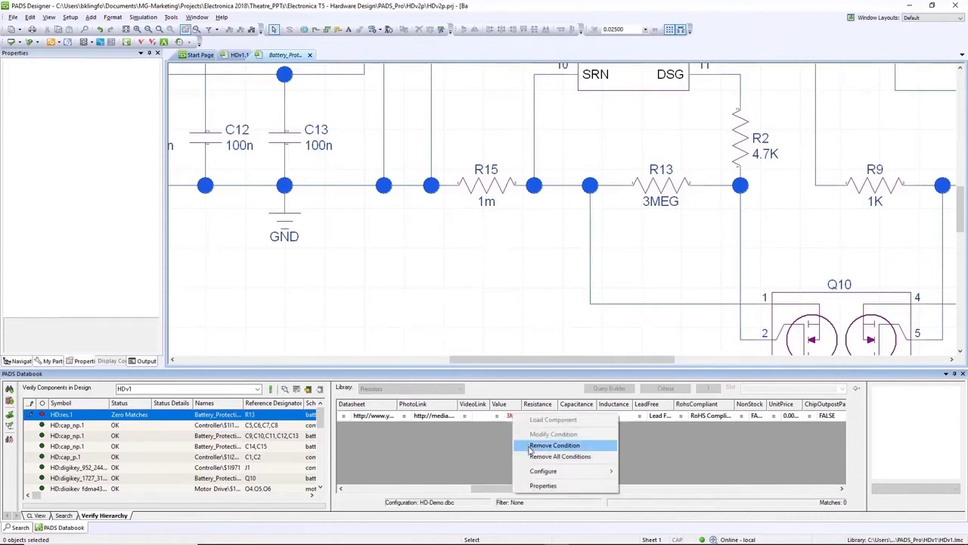
click(529, 449)
- Apply the matching 3.3MEG library resistor to R13 and update the design
click(525, 428)
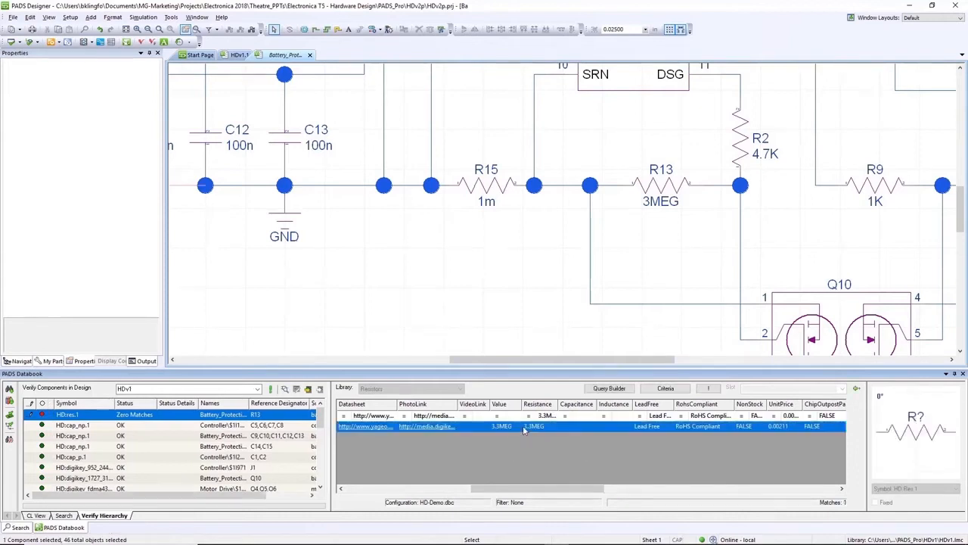
click(852, 391)
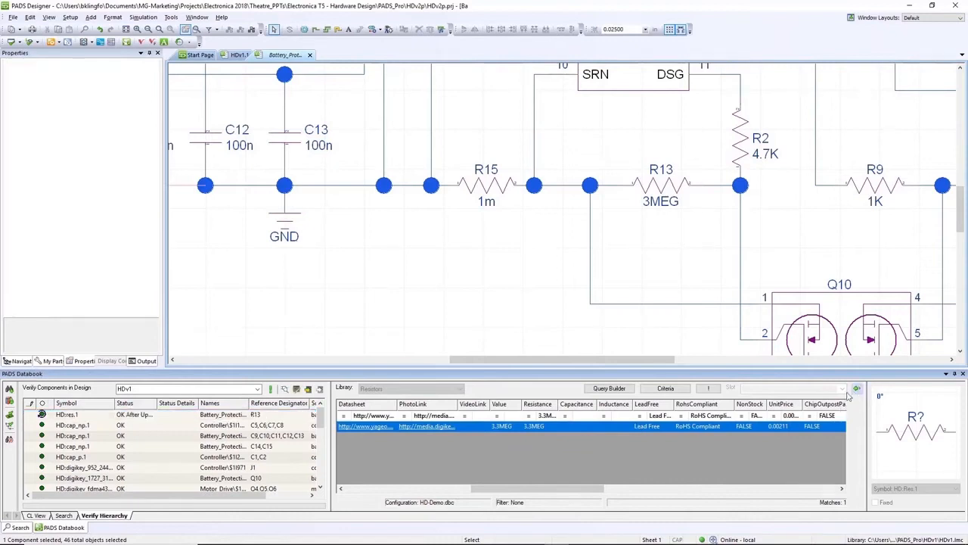
click(297, 388)
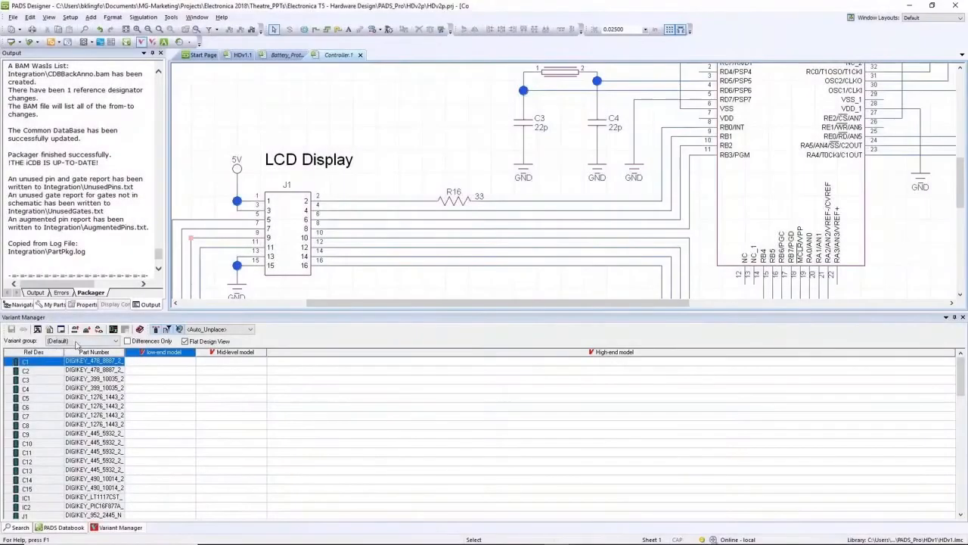
- Define the variant "Low-end model" with number 1000-0003 and description "Removes bluetooth, display."
click(49, 328)
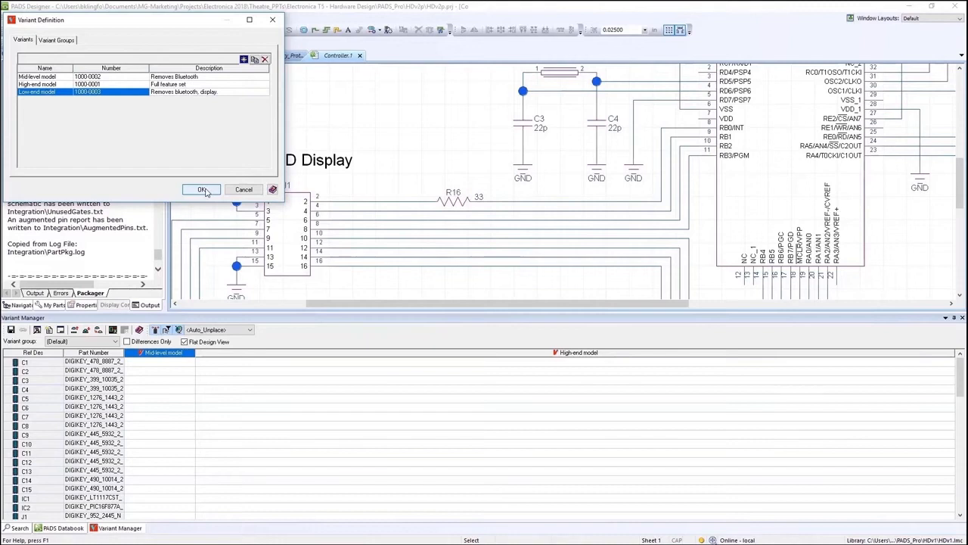
click(202, 190)
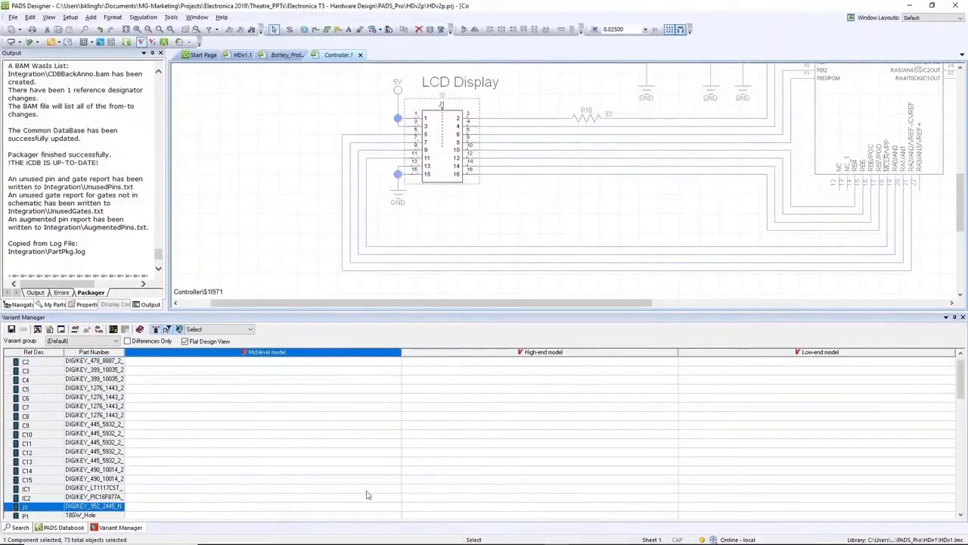
- Mark LCD connector J1 as Unplaced in the Low-end model variant and create that variant's schematic
click(704, 507)
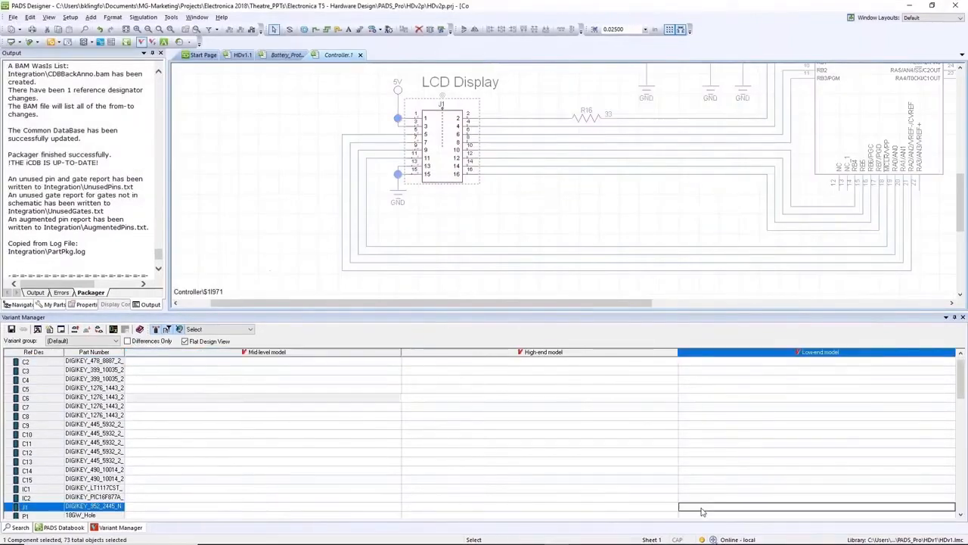
right_click(703, 507)
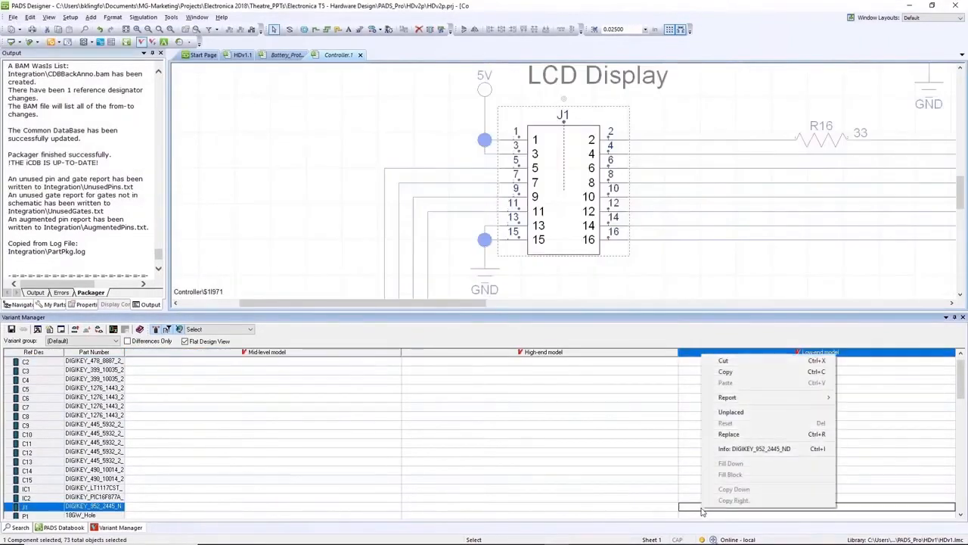
click(727, 411)
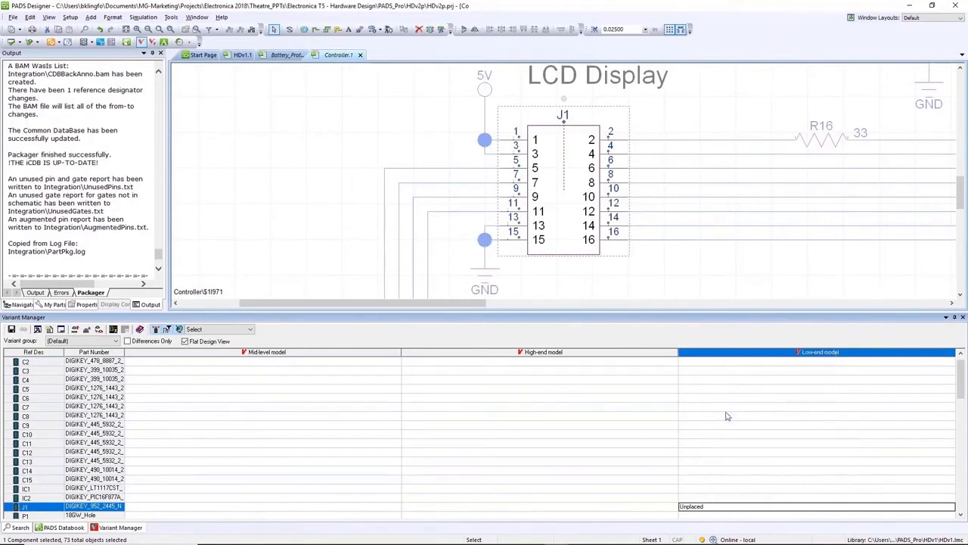
scroll(719, 420, down, 2)
click(518, 288)
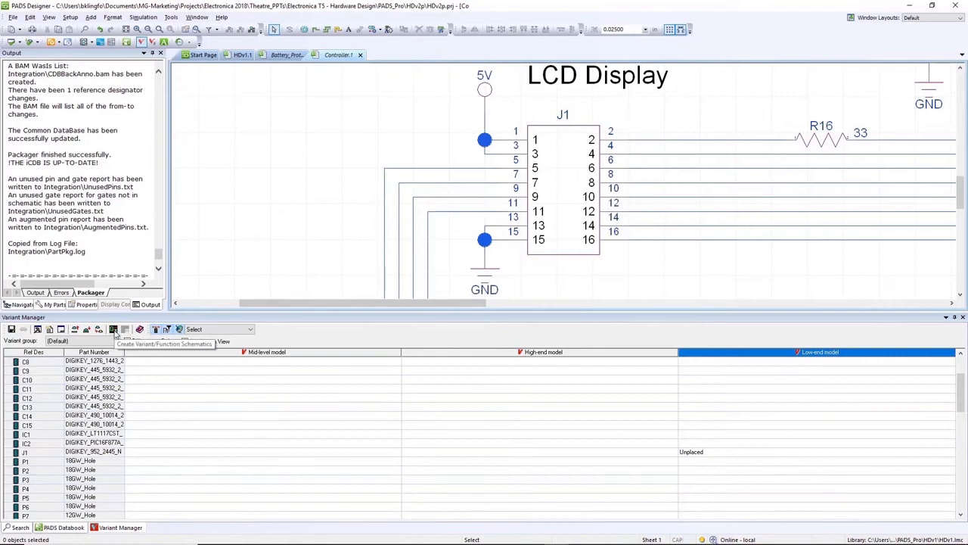
click(114, 330)
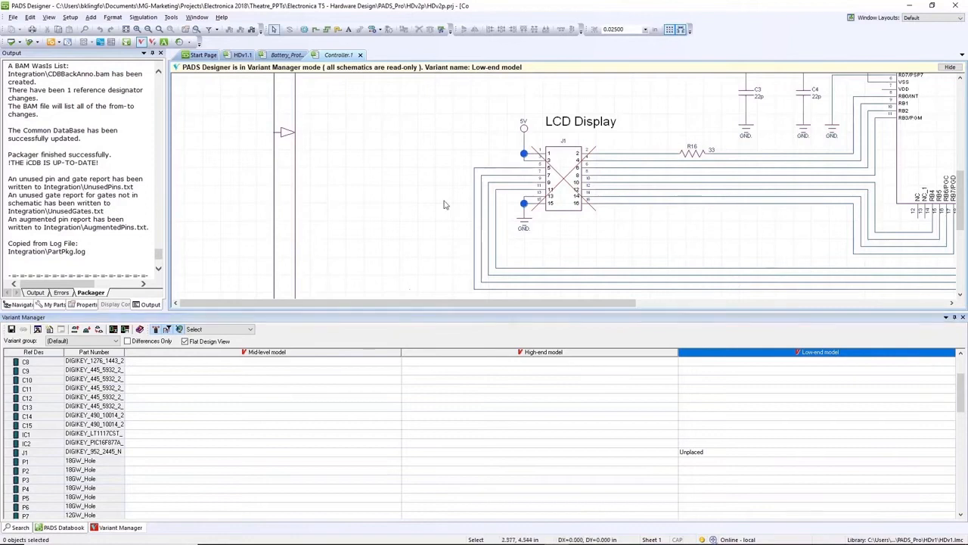
- Export the HDv1 block as the black-and-white PDF HandDril-Basic-1000-0003l.pdf with component popup menus and hyperlinks, and open it in the PDF reader
click(13, 16)
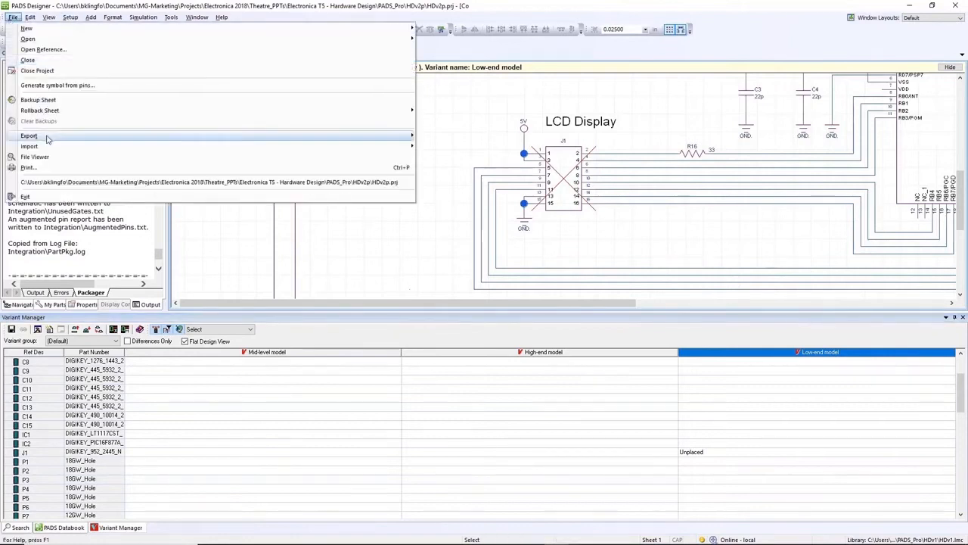
mouse_move(46, 136)
click(439, 157)
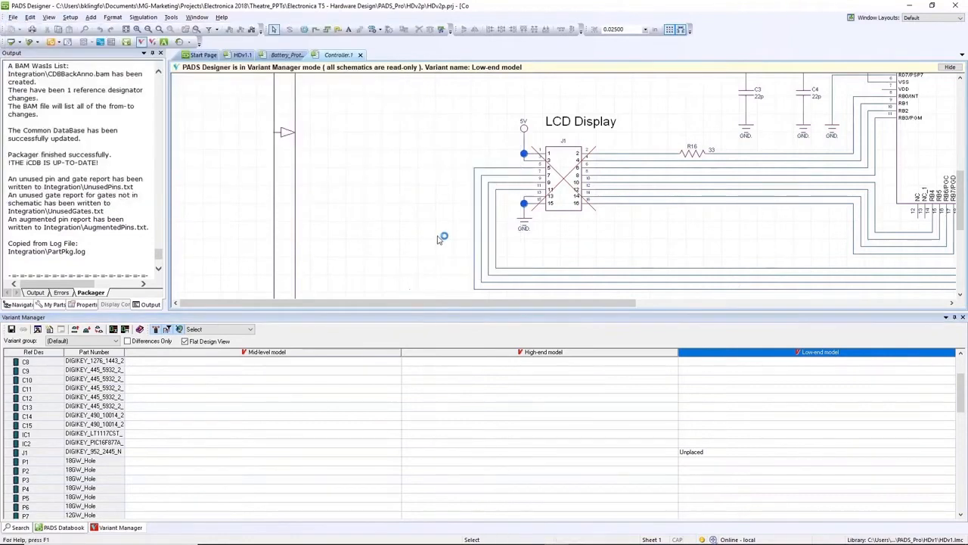
click(358, 288)
click(359, 311)
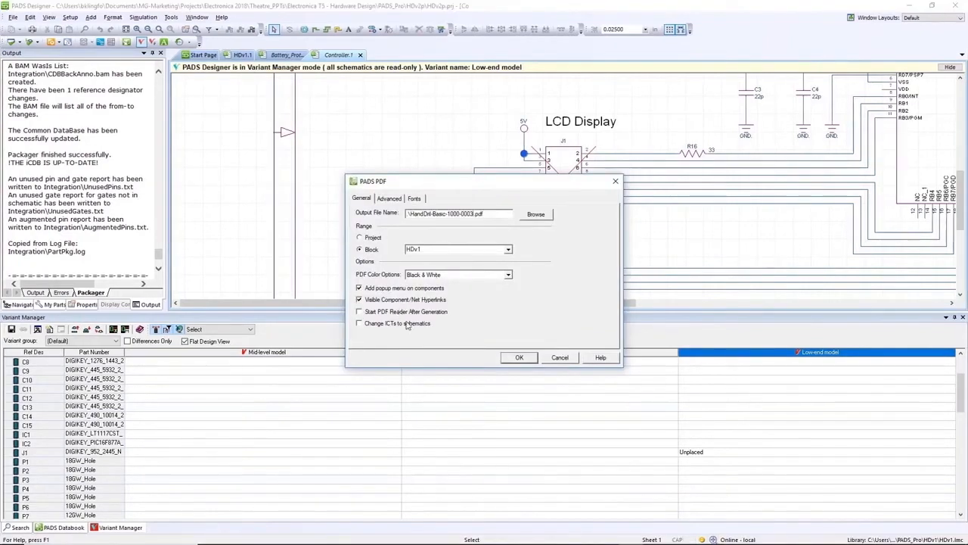
click(507, 357)
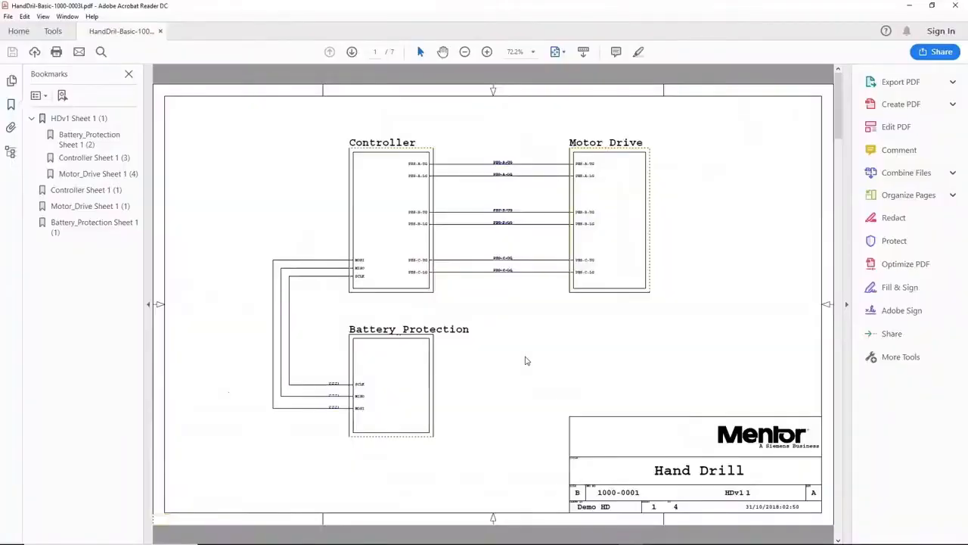
- Open the Controller sheet from its block in the exported PDF and examine the properties of regulator IC1
click(390, 237)
mouse_move(412, 244)
click(507, 244)
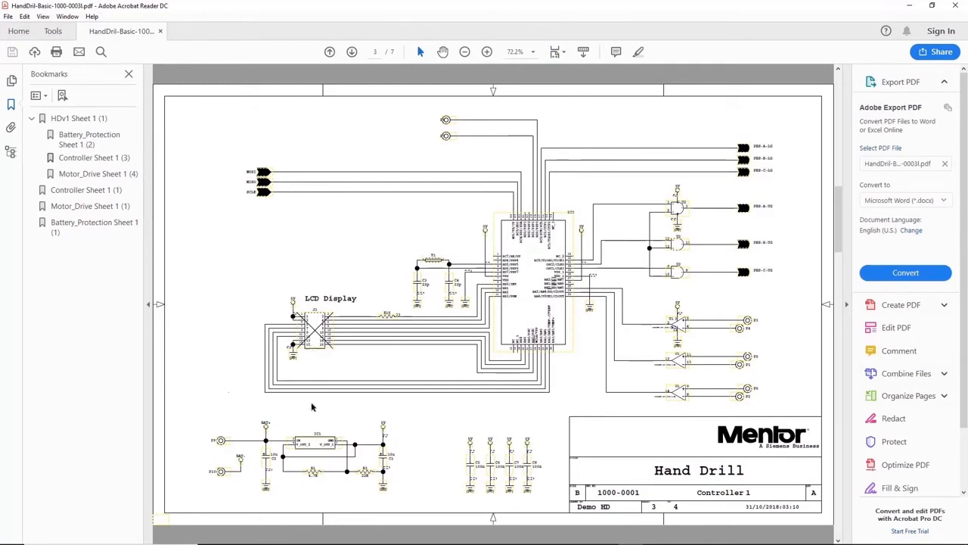
click(322, 446)
mouse_move(346, 470)
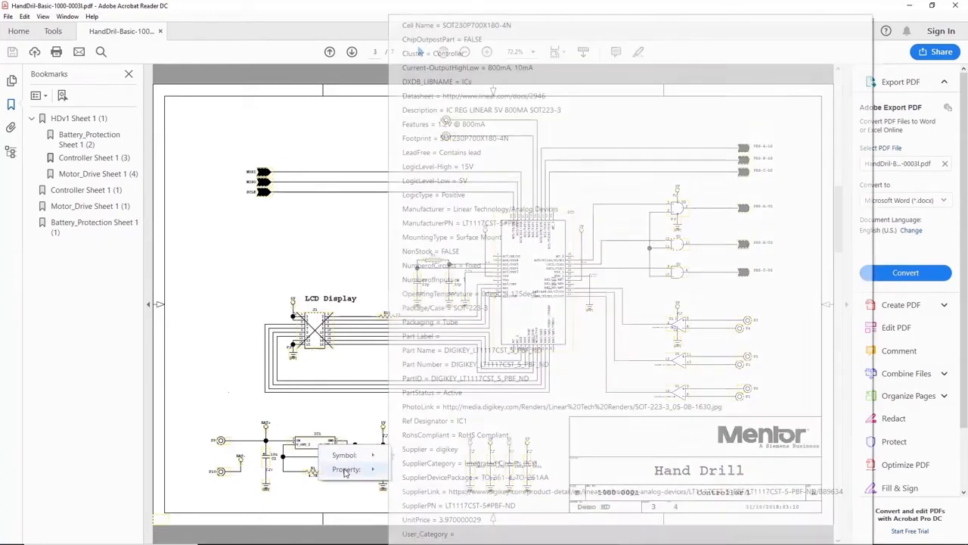
click(353, 417)
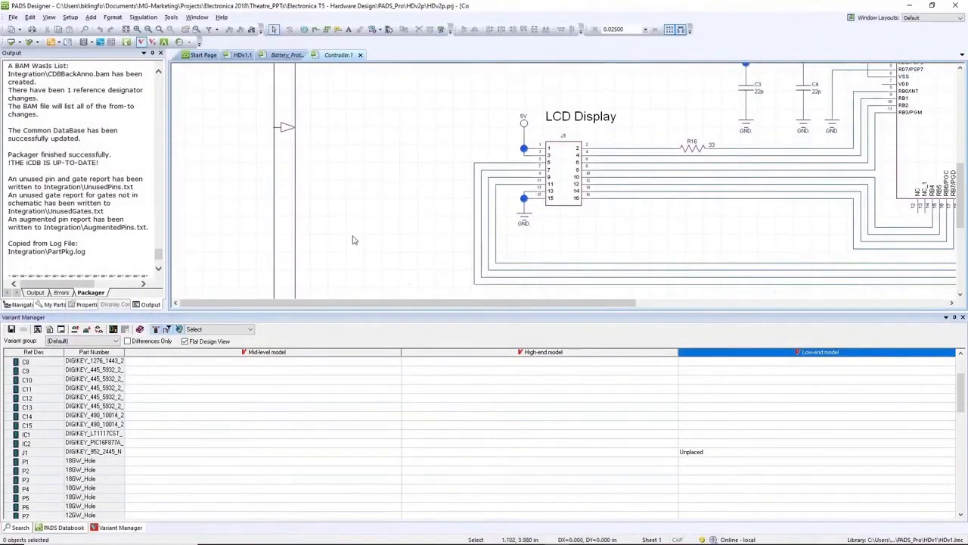
- Generate Microsoft Excel part-list BOM reports for the Mid-level, High-end and Low-end models, including a master BOM
right_click(279, 424)
mouse_move(304, 311)
click(427, 361)
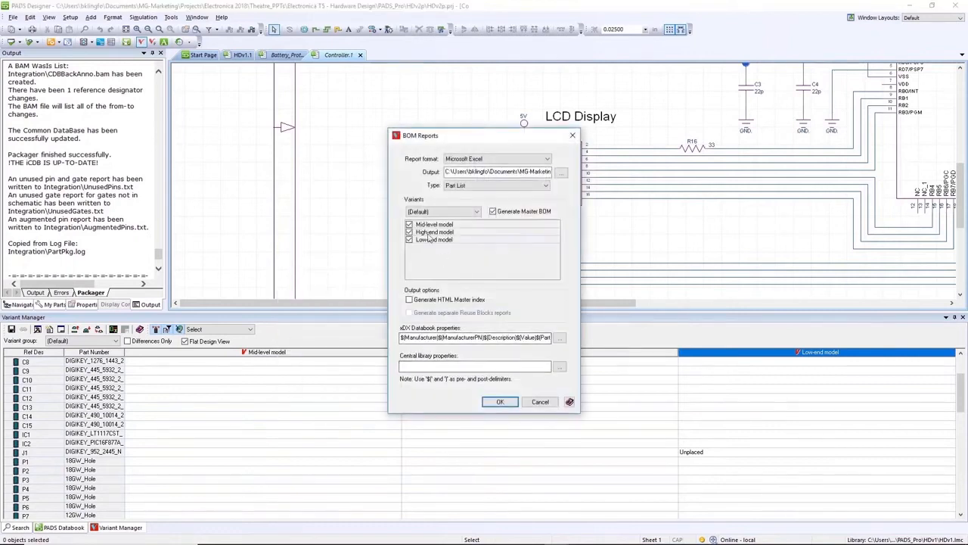
click(500, 402)
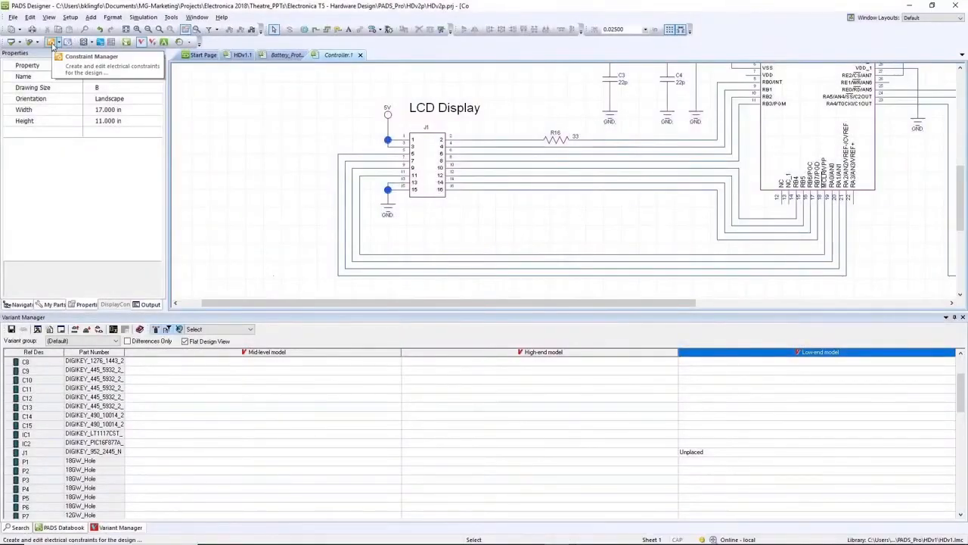
- Open the Constraint Manager and create a new net class named PWR
click(52, 43)
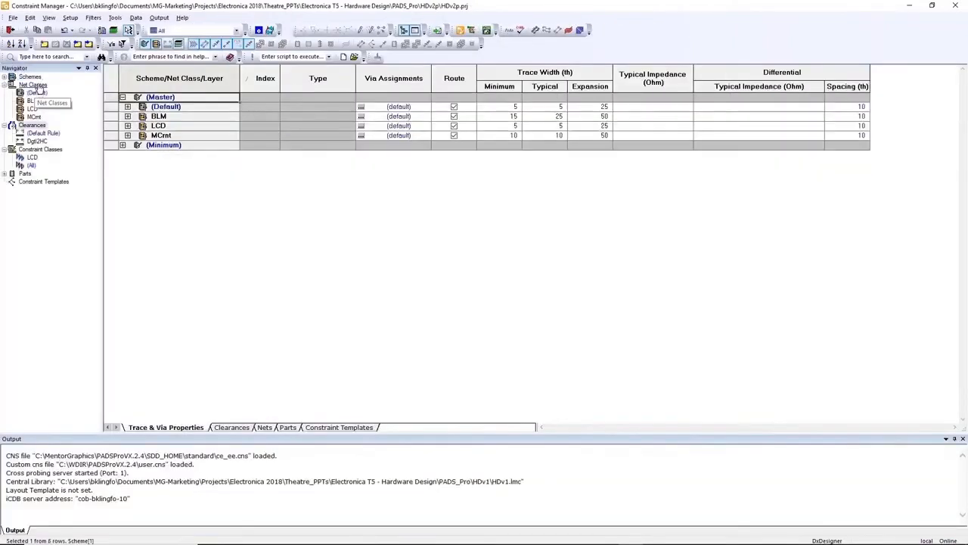
right_click(36, 83)
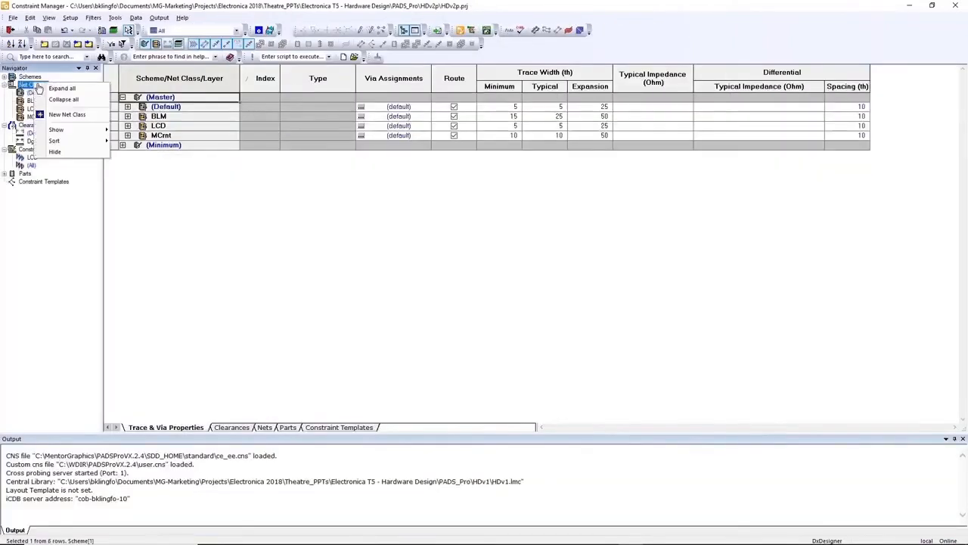
click(60, 114)
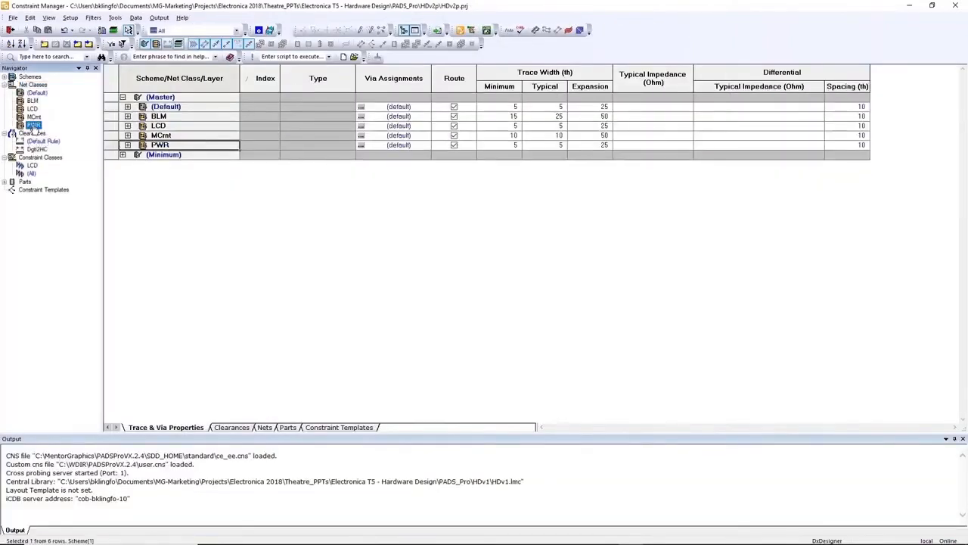
- Assign the physical nets 5V, BAT+, BAT- and GND to the PWR net class
right_click(30, 124)
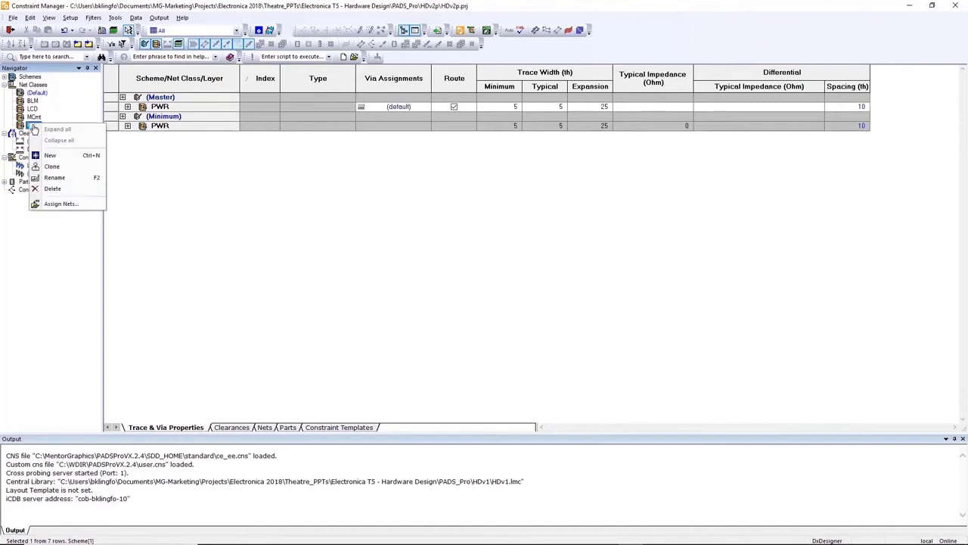
click(58, 205)
scroll(378, 250, up, 5)
click(353, 239)
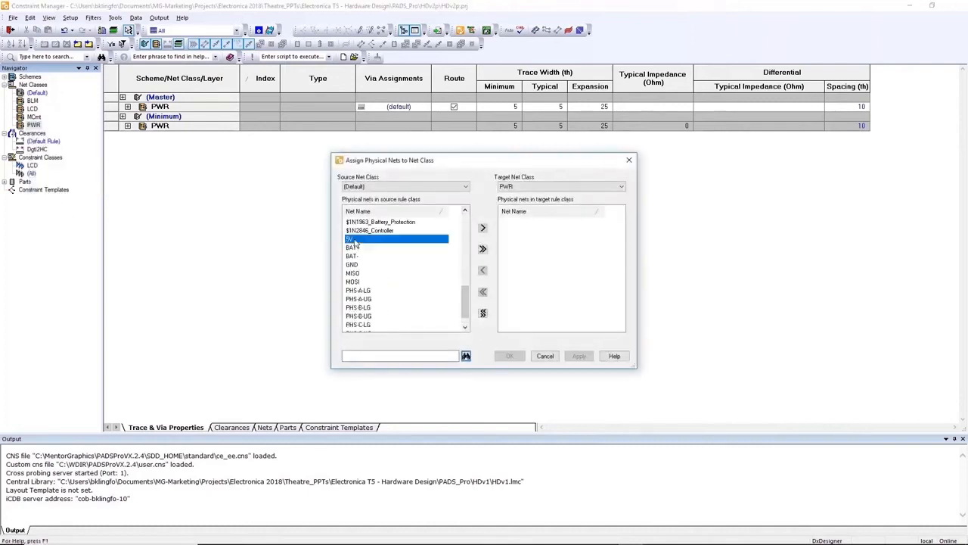
shift+click(361, 265)
click(483, 228)
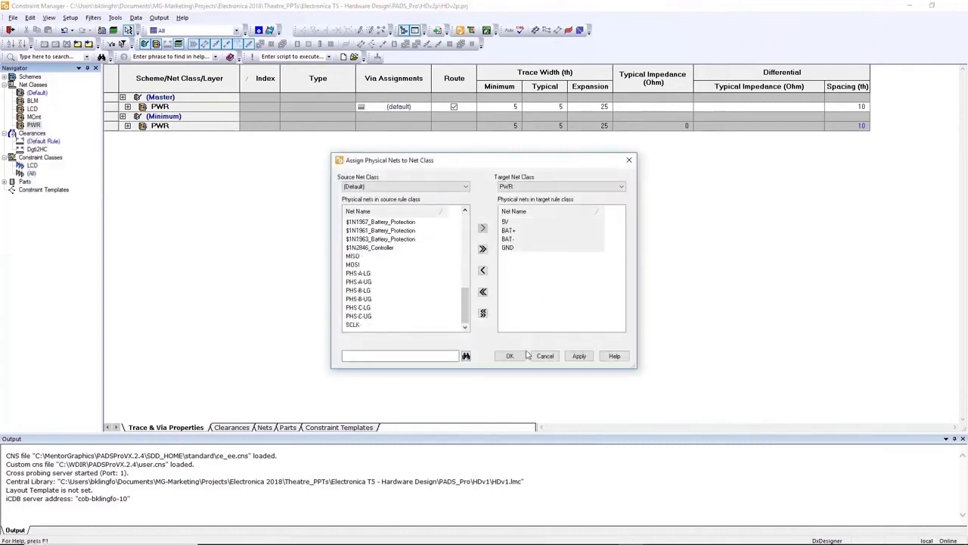
click(514, 355)
- Set the expansion trace width of the PWR net class to 50 th for the master scheme
click(128, 106)
click(236, 162)
click(591, 109)
text(50)
click(545, 106)
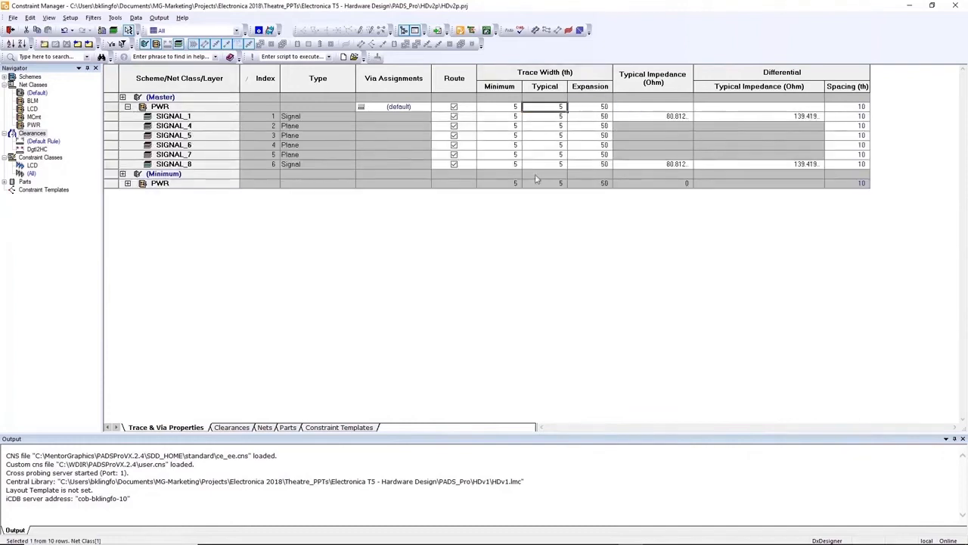
- In the Dgtl2HC clearance rule, set all clearances on plane layers SIGNAL_4 through SIGNAL_7 to 20 th
click(37, 149)
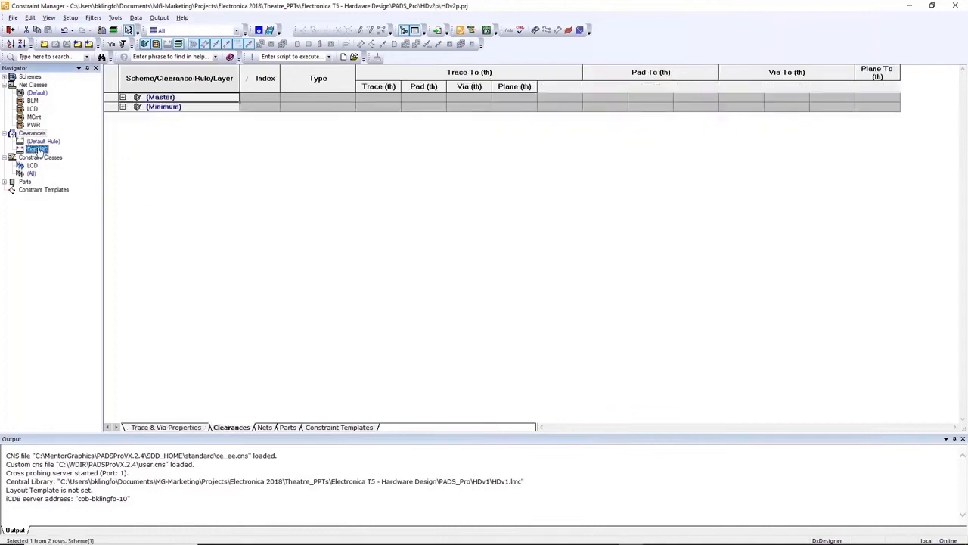
click(128, 107)
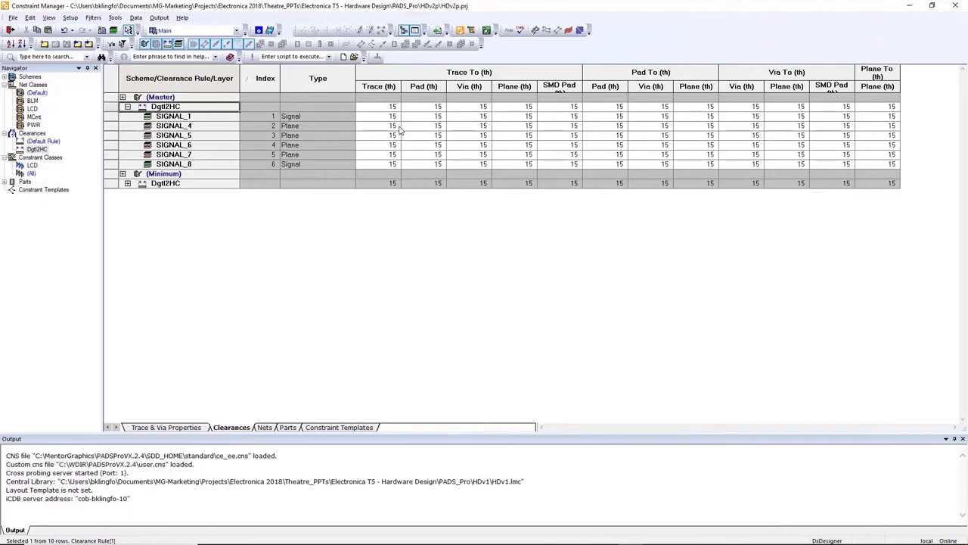
click(376, 126)
click(379, 126)
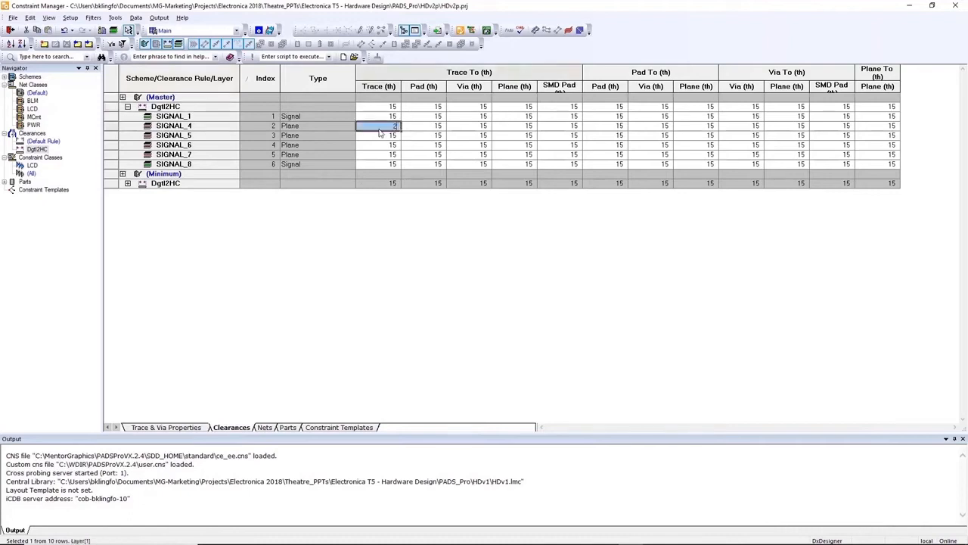
text(20)
key(Return)
drag(402, 129, 907, 157)
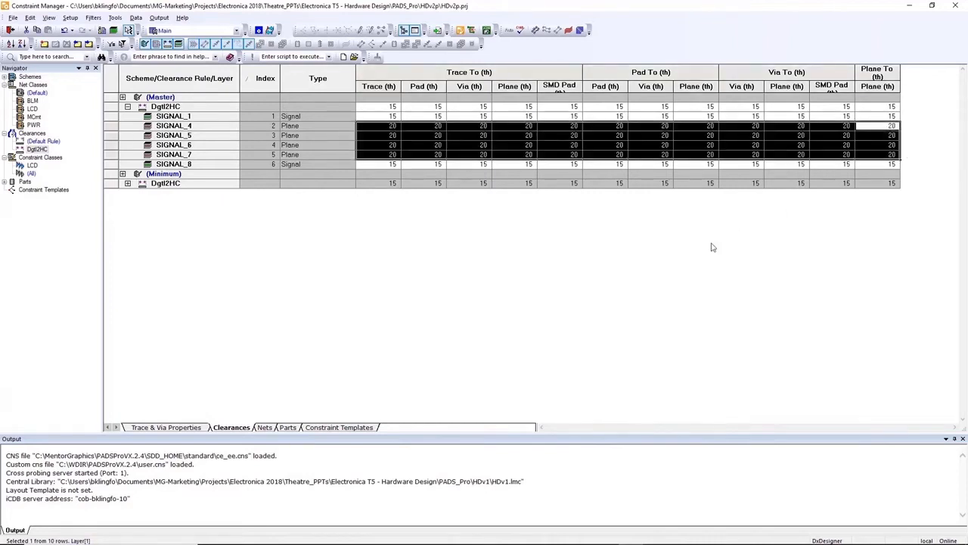
click(363, 127)
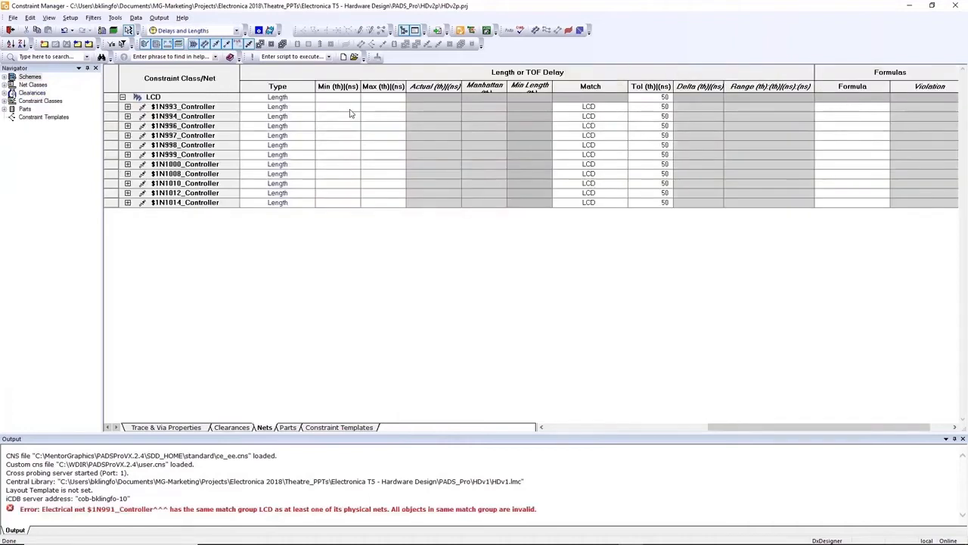
- Enter length limits for the first LCD net, with a maximum of 2000 th, and extend them to all nets in the LCD constraint class
click(351, 110)
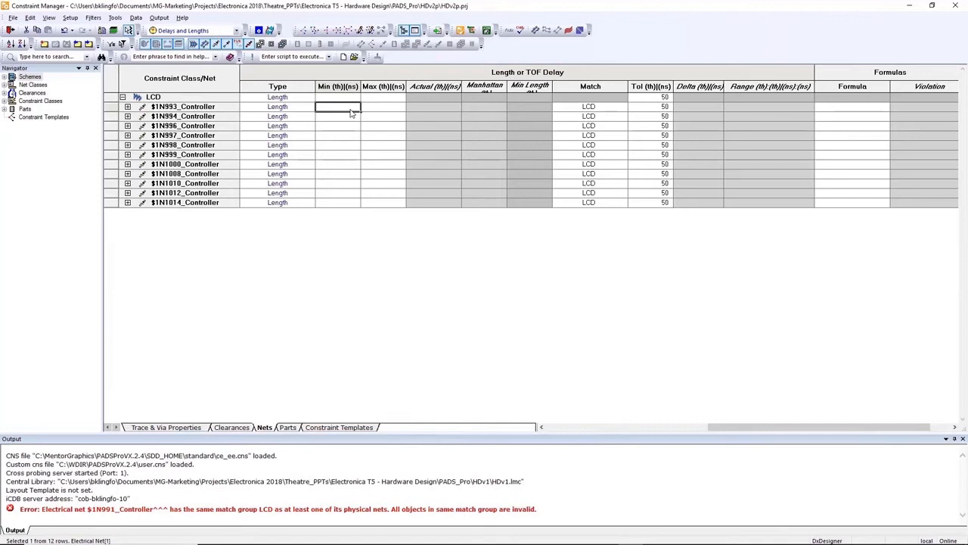
click(351, 110)
click(373, 116)
click(379, 107)
click(382, 109)
text(2000)
click(384, 117)
drag(351, 109, 404, 206)
click(417, 183)
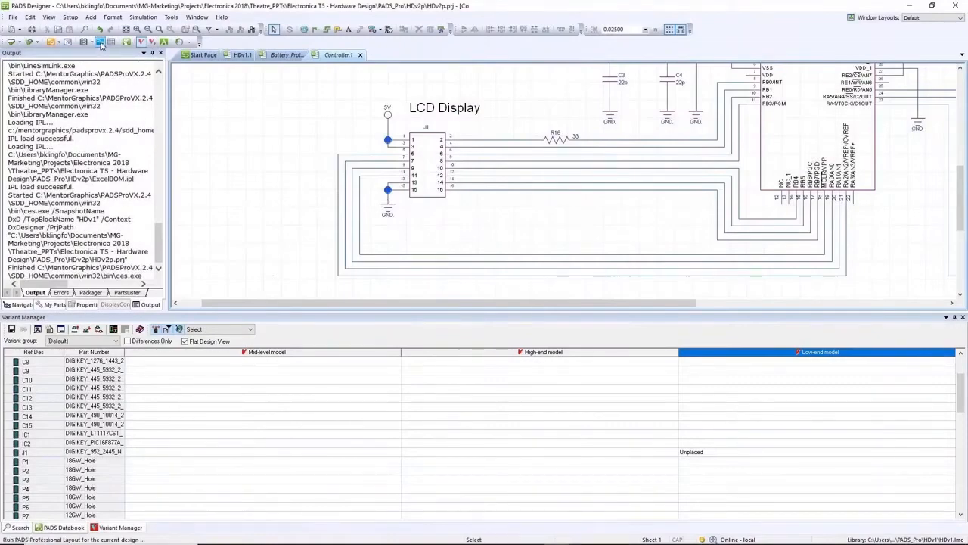
- Launch PADS Professional Layout from the schematic and create a new PCB design using the Template_8Layer_Formatted template
click(100, 42)
click(469, 262)
click(446, 283)
click(446, 286)
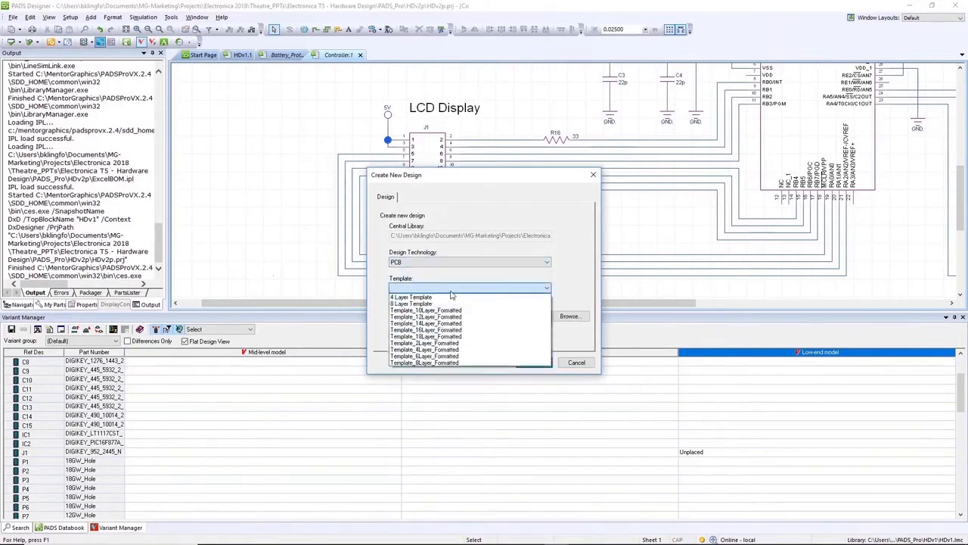
click(447, 361)
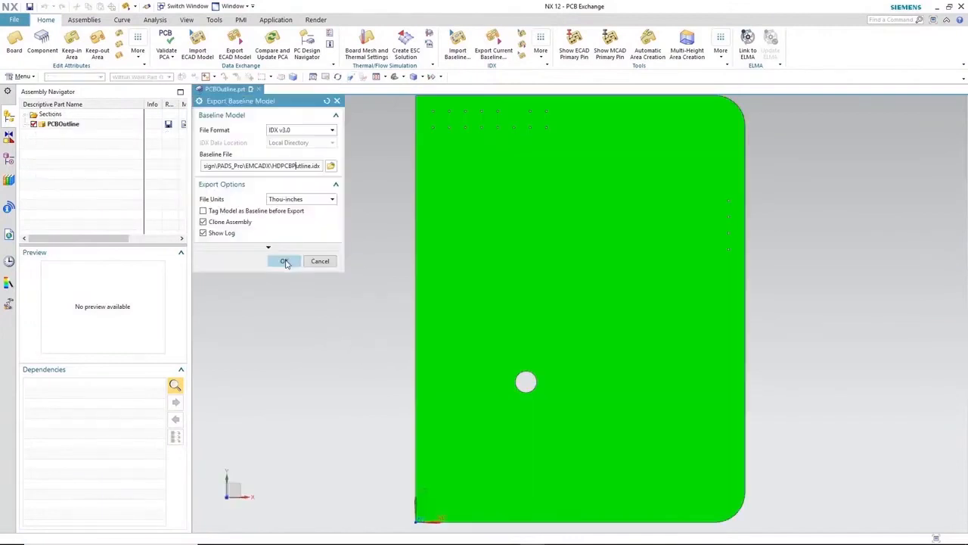
- Export the board from NX as IDX v3.0 baseline HDPCBPutline.idx in Thou-inches, and apply it to the PADS layout through MCAD Collaborator
click(285, 261)
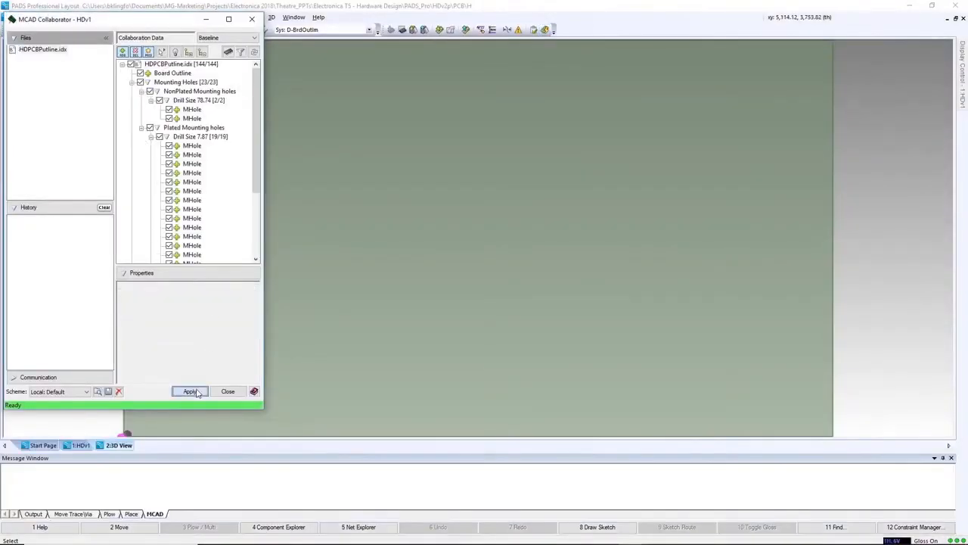
click(191, 391)
click(226, 392)
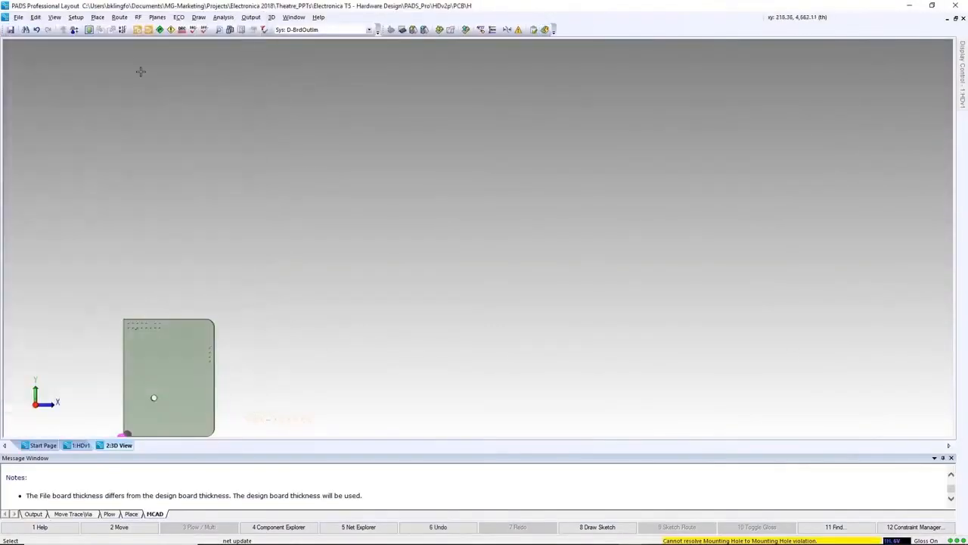
click(88, 30)
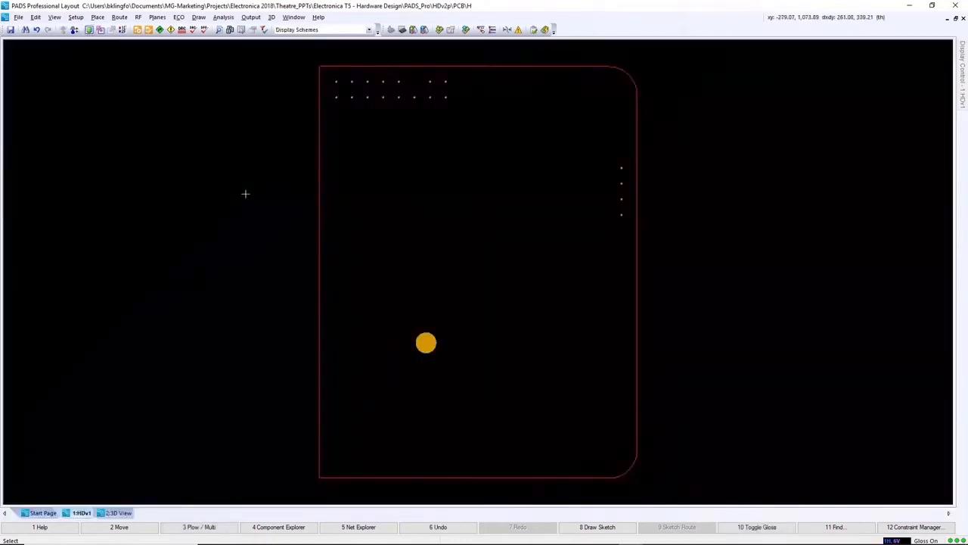
- Place the MotorDrive, Controller and BatteryProtection planning groups inside the board outline, and shift MotorDrive closer to the outline's left edge
click(102, 30)
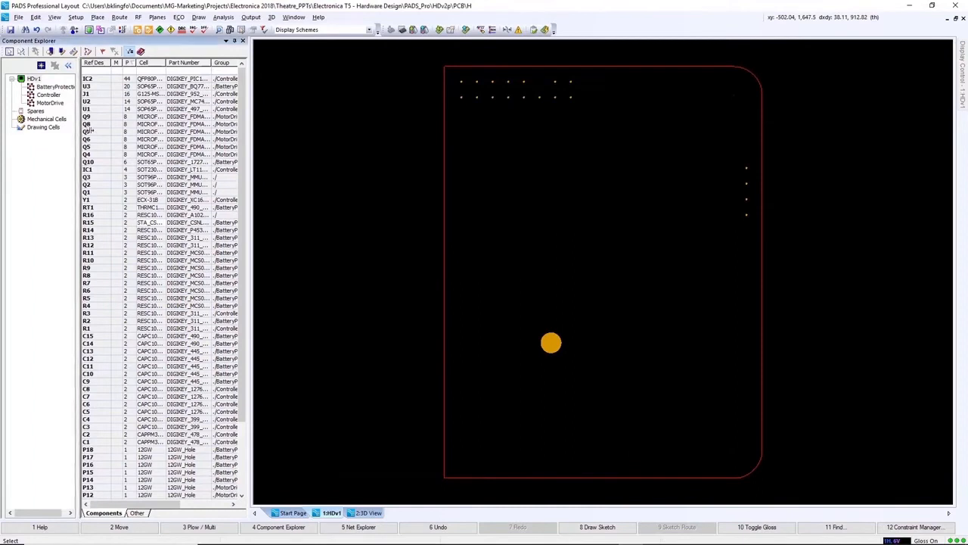
drag(79, 126, 100, 139)
click(57, 87)
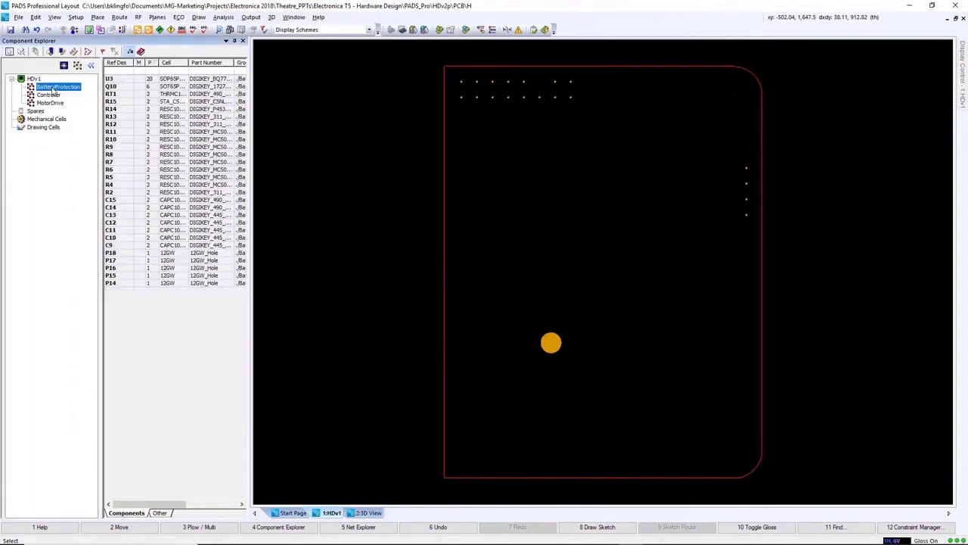
click(48, 94)
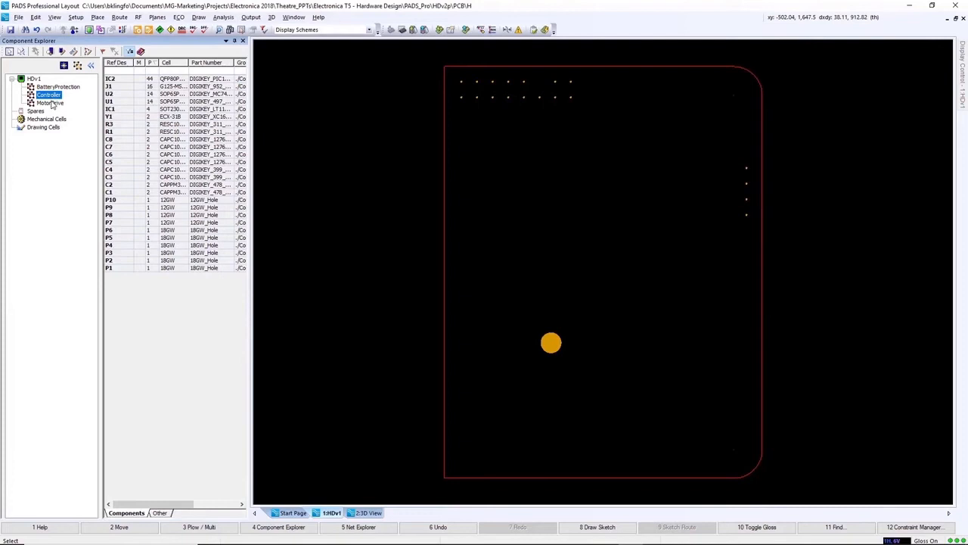
click(51, 103)
drag(175, 133, 496, 267)
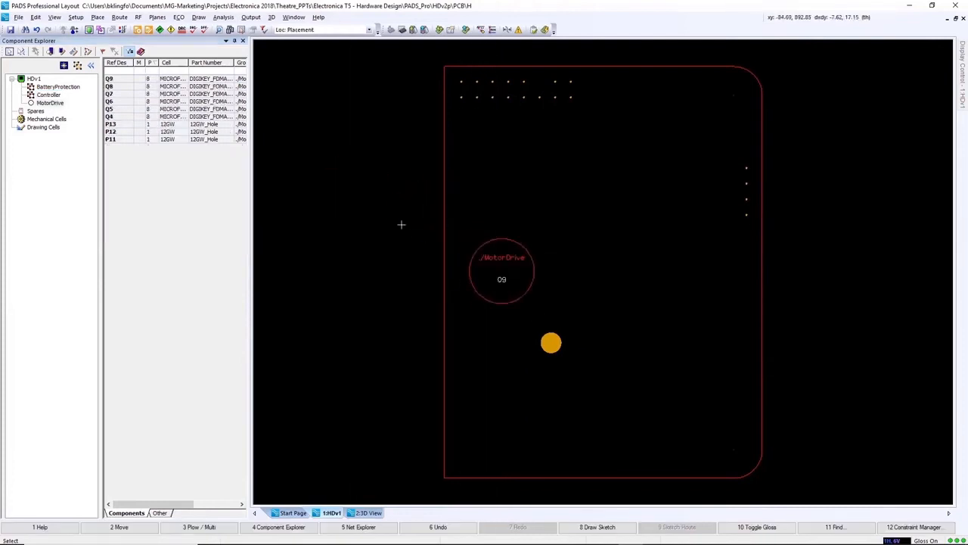
drag(47, 96, 618, 333)
drag(50, 90, 663, 143)
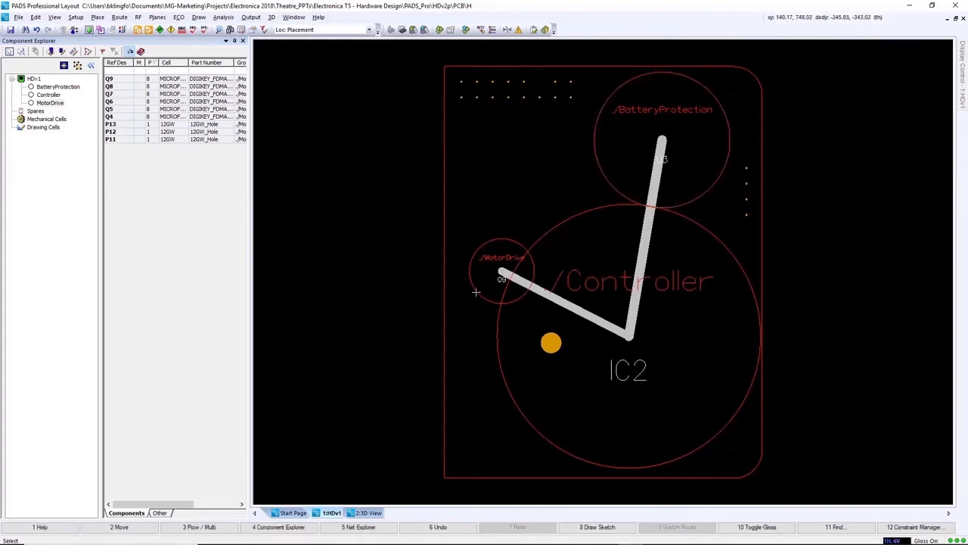
drag(477, 289, 463, 264)
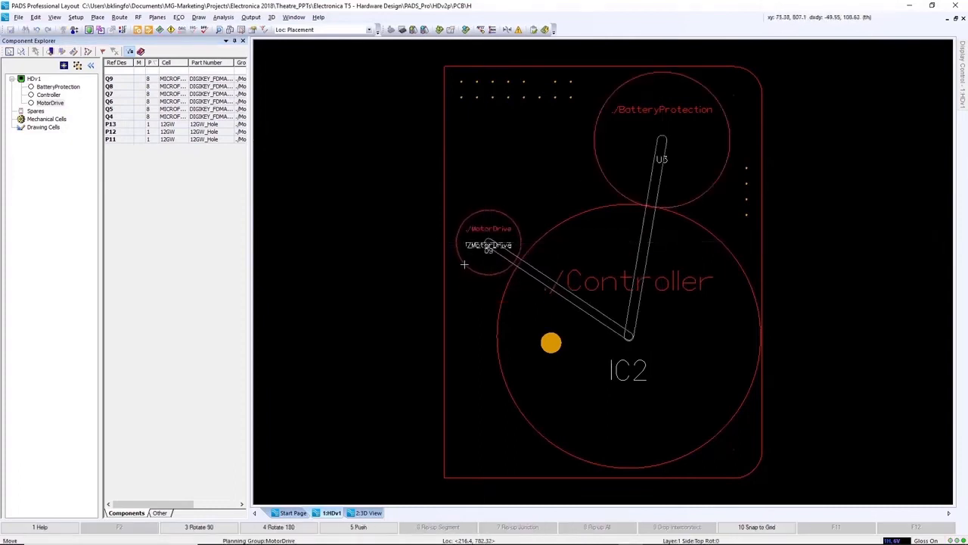
- Arrange the BatteryProtection planning group by one level to spread out its components
right_click(595, 156)
mouse_move(628, 322)
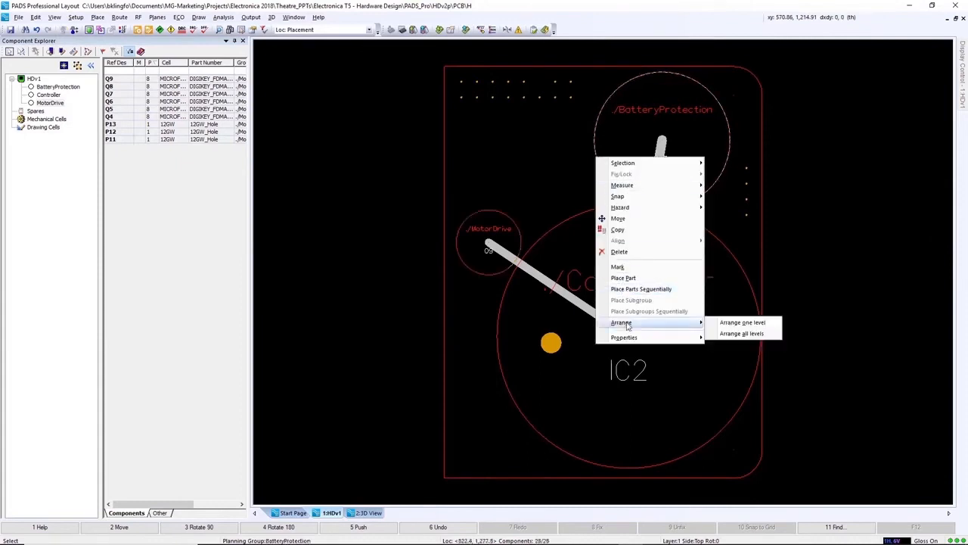
click(730, 323)
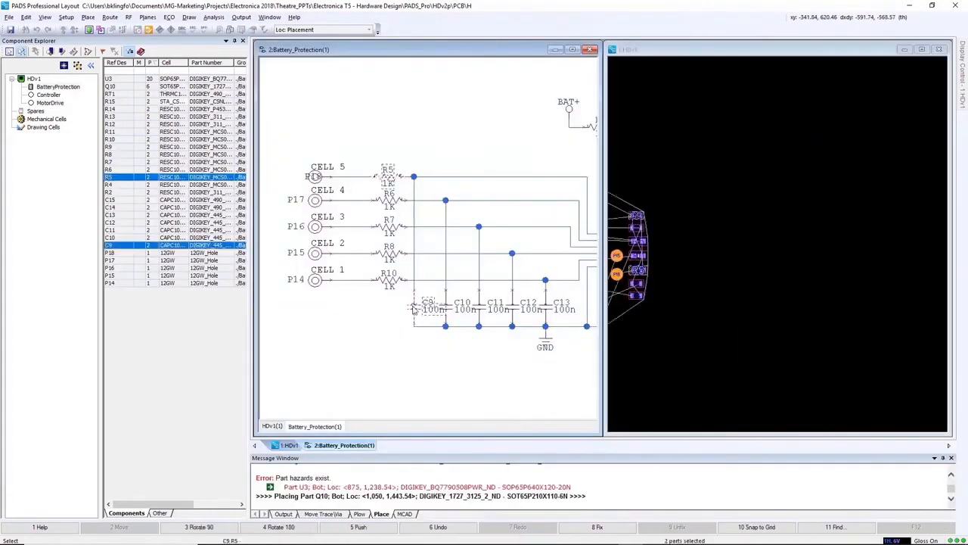
- Move R5 and C9 into one horizontal row on the board to the left of U3, with C9 nearest the chip
scroll(430, 283, up, 3)
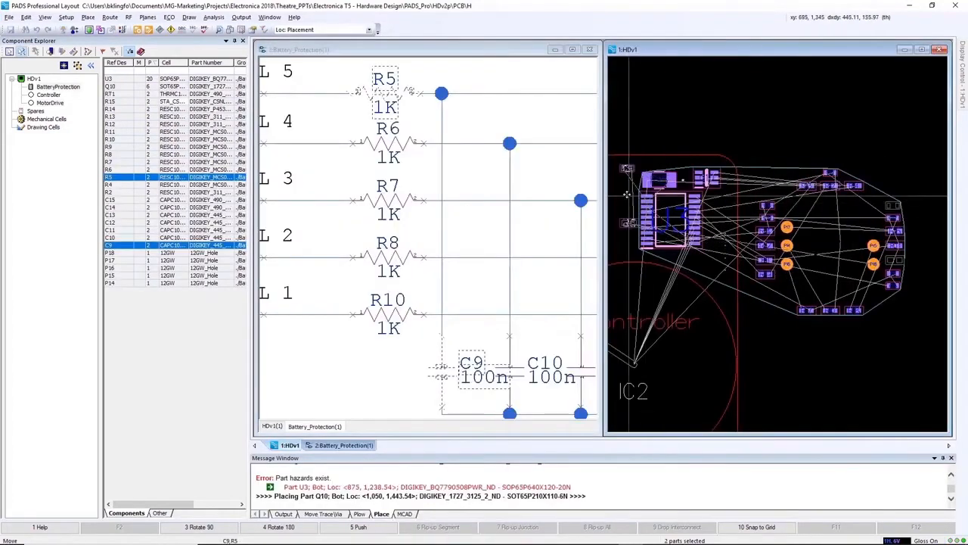
click(658, 208)
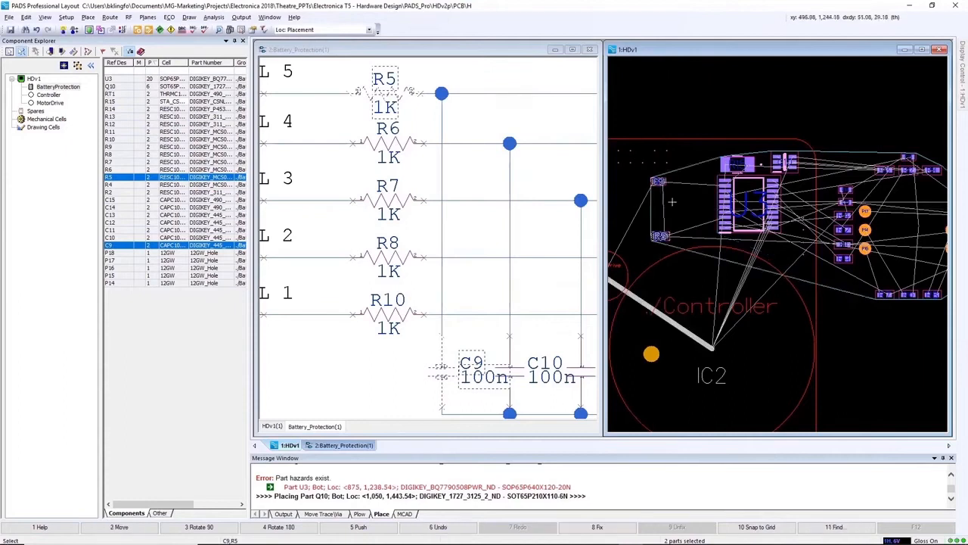
scroll(668, 205, up, 3)
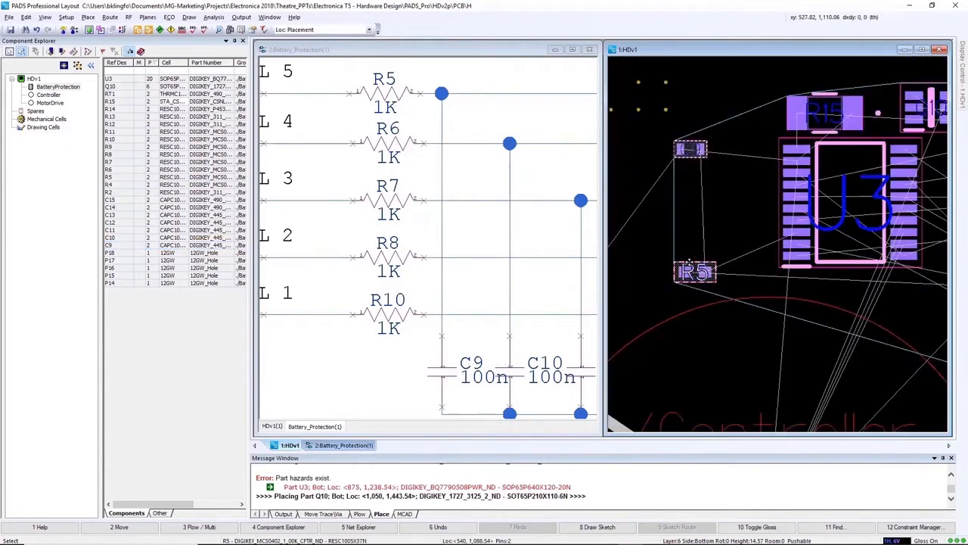
drag(689, 260, 634, 163)
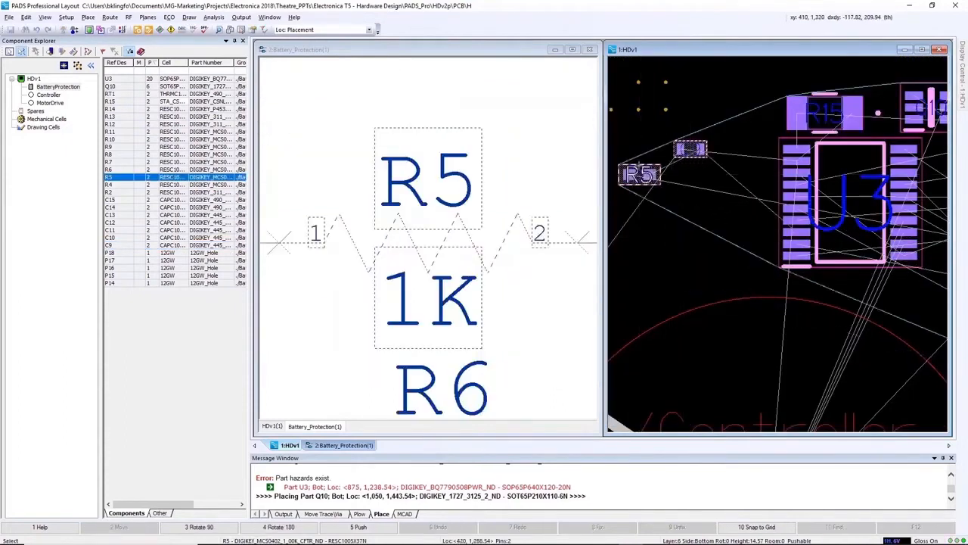
drag(690, 149, 640, 195)
click(694, 207)
- Copy the R5 and C9 placement and paste it four times below for the remaining cell resistor-capacitor pairs
right_click(683, 184)
click(700, 254)
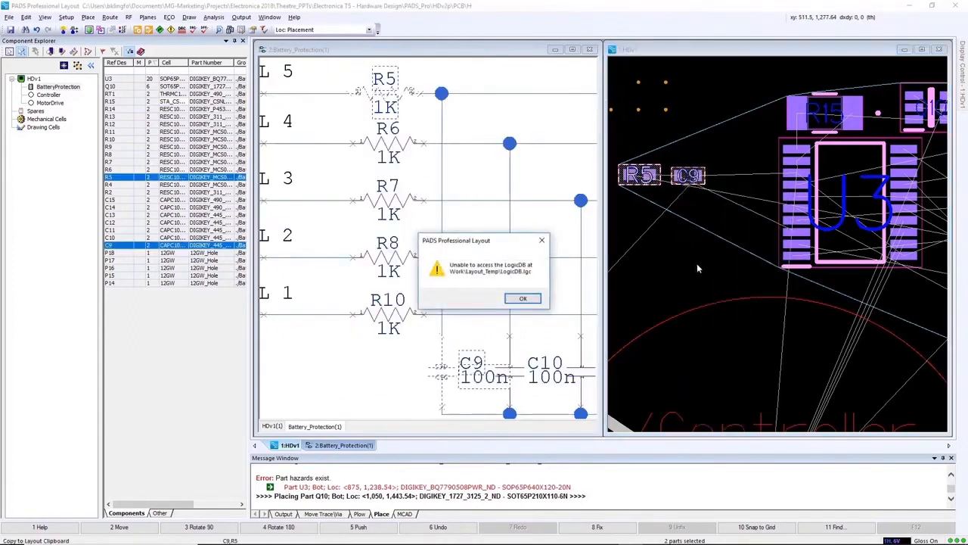
click(522, 298)
click(662, 203)
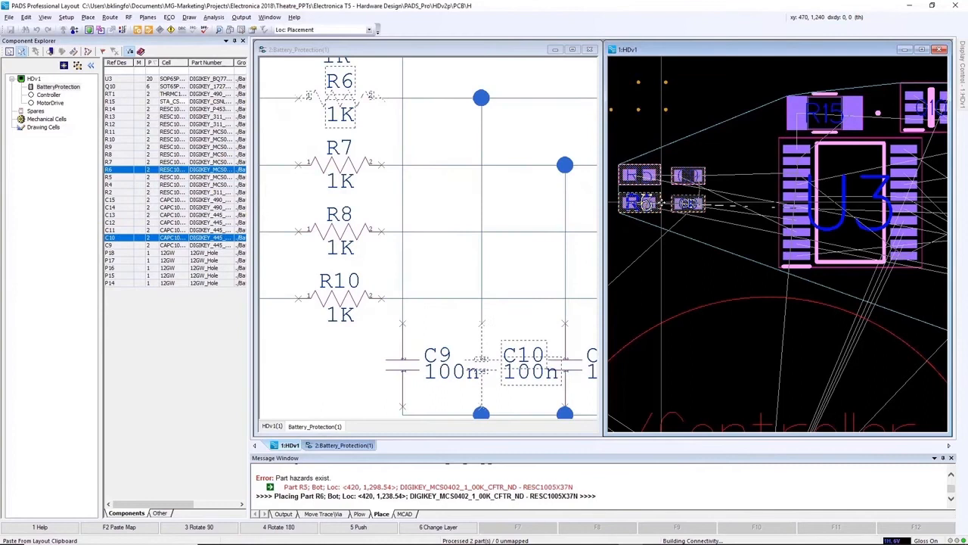
click(660, 227)
click(662, 254)
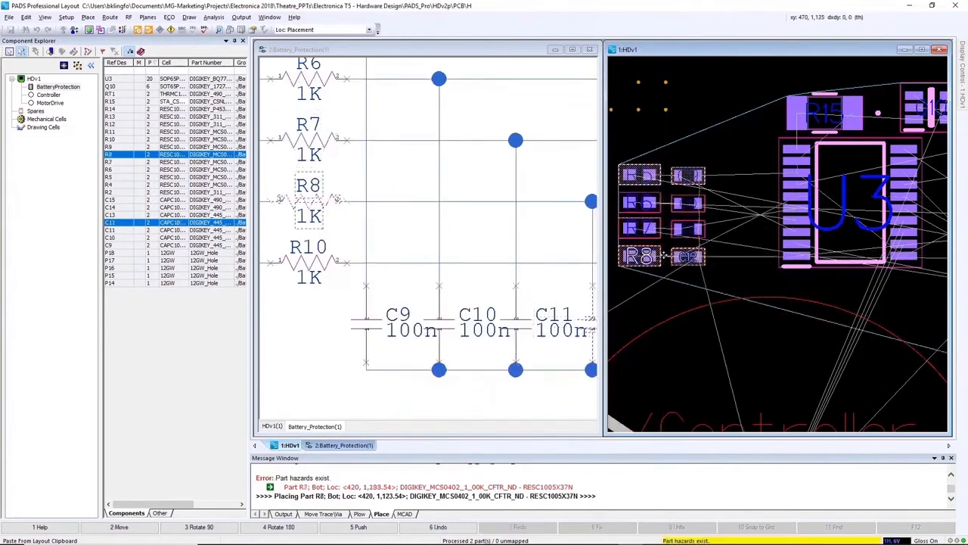
click(663, 280)
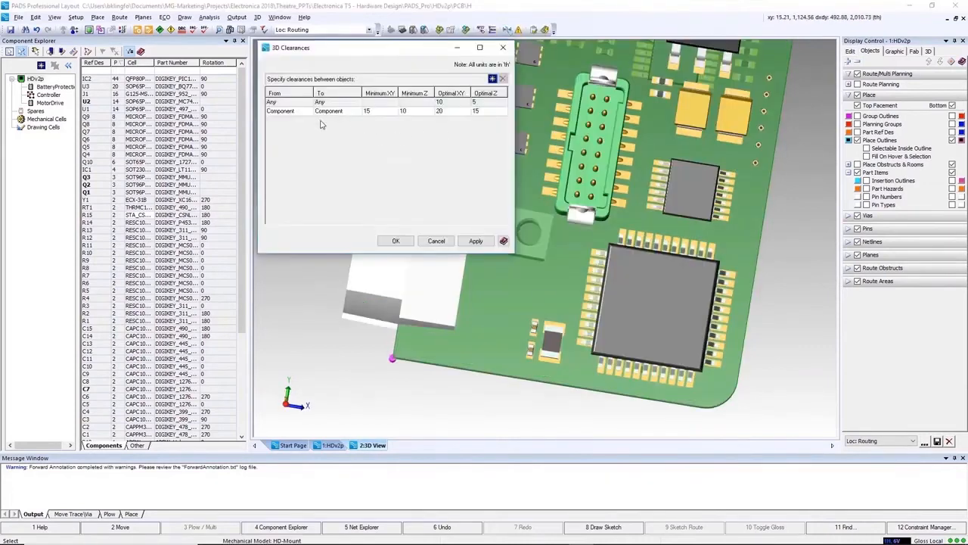
- Add a new 3D clearance rule with Mechanical as its From object
click(494, 80)
click(310, 122)
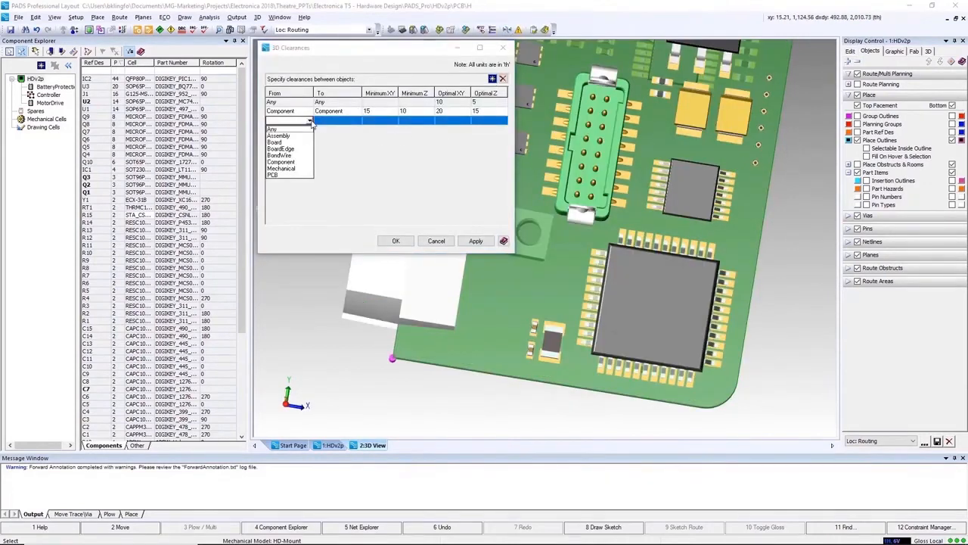
click(286, 168)
click(488, 123)
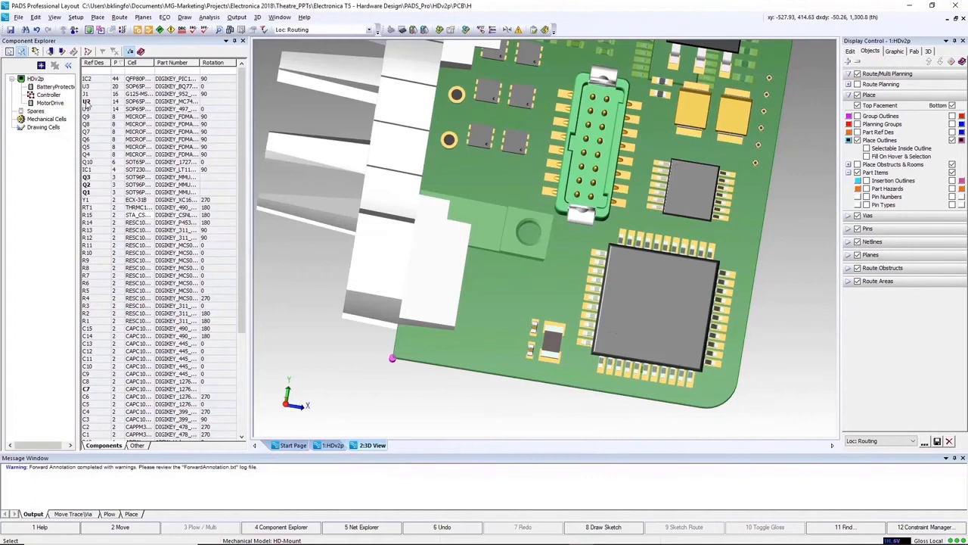
- Place U2 on the board's top side beside the mechanical mount at 230, 215, and inspect its fit from the side
drag(86, 100, 487, 306)
click(471, 311)
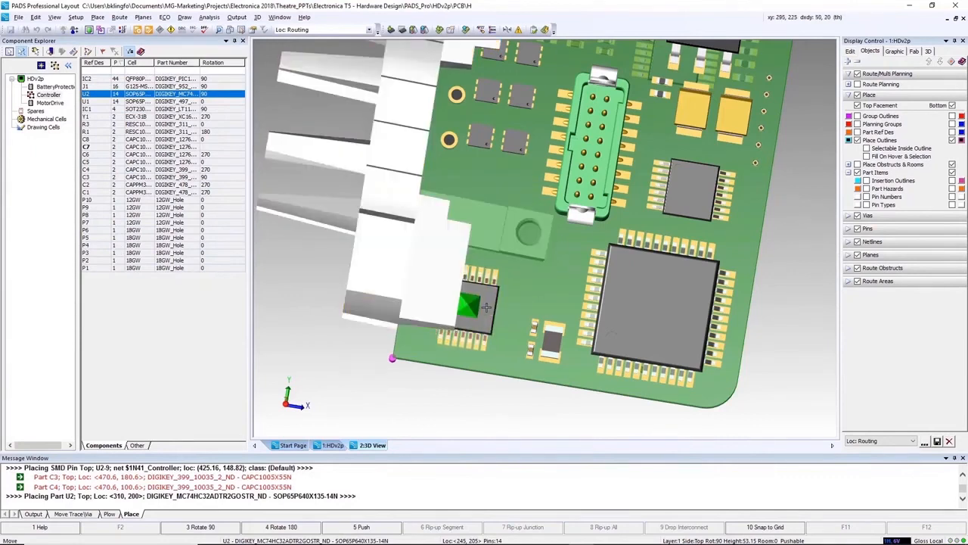
click(486, 307)
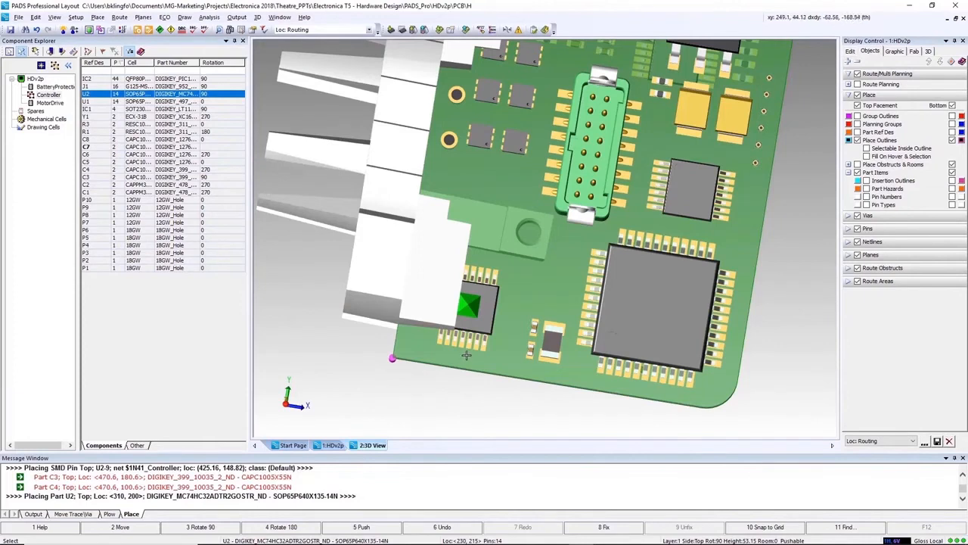
middle_drag(473, 345, 447, 221)
key(Escape)
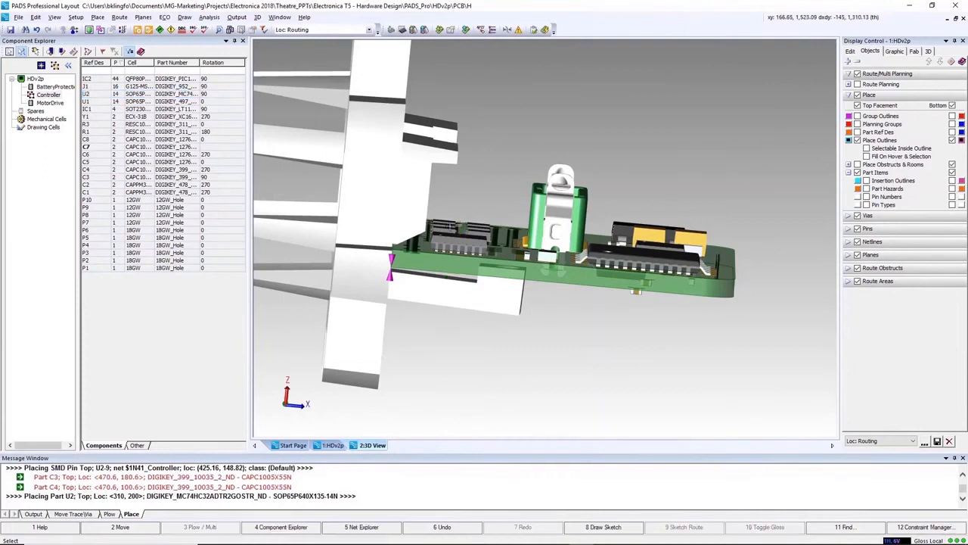
click(462, 242)
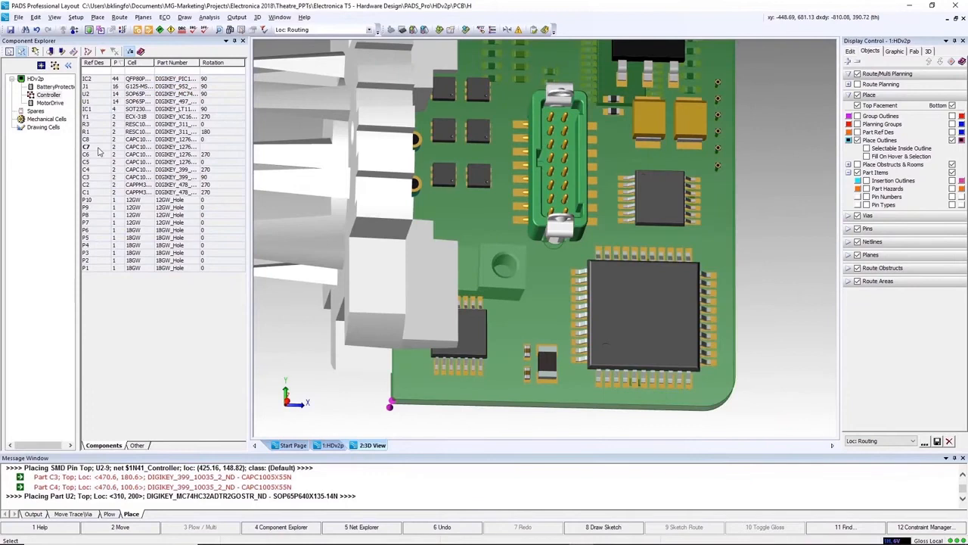
- Place capacitor C7 above U2, rotate it 90 degrees and set it down at 155, 435 beside U2's corner pin
click(101, 146)
drag(105, 149, 463, 290)
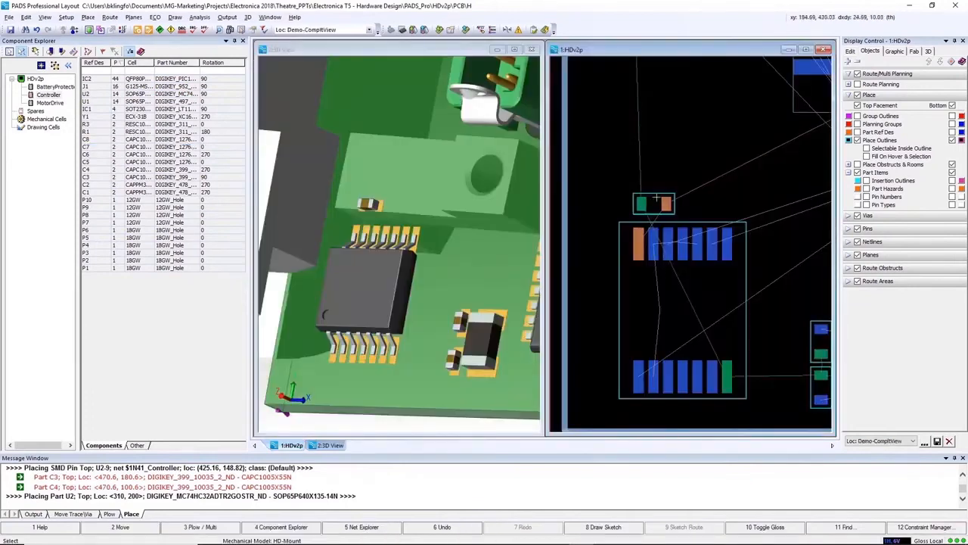
click(654, 203)
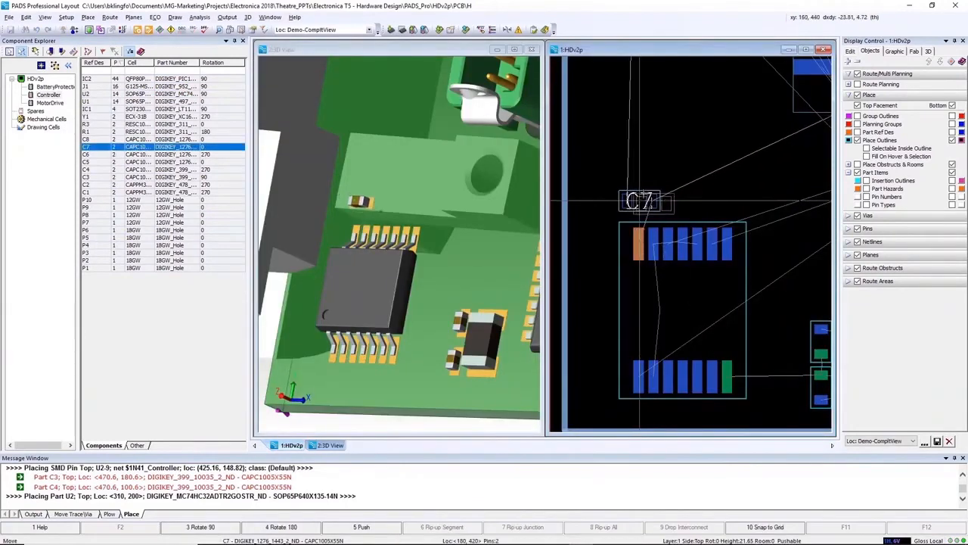
key(F3)
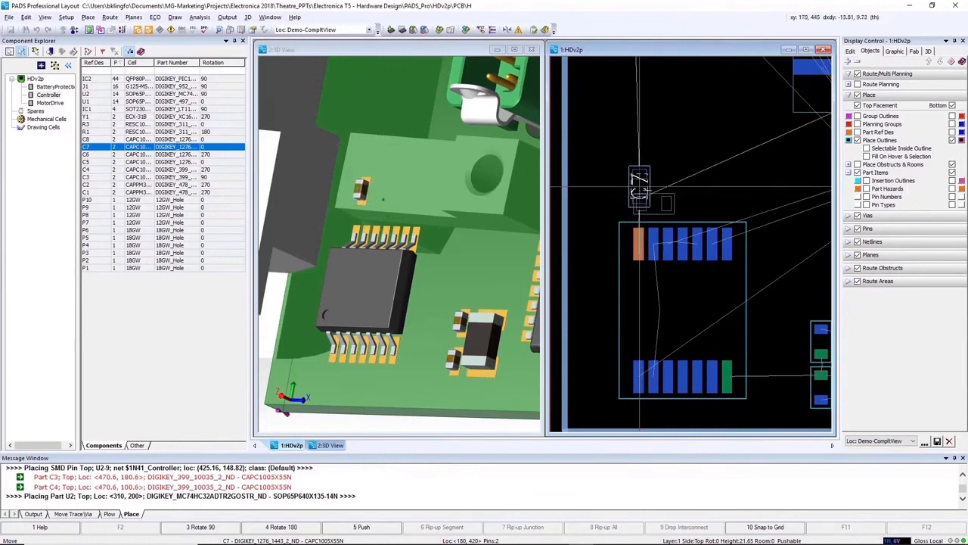
click(639, 195)
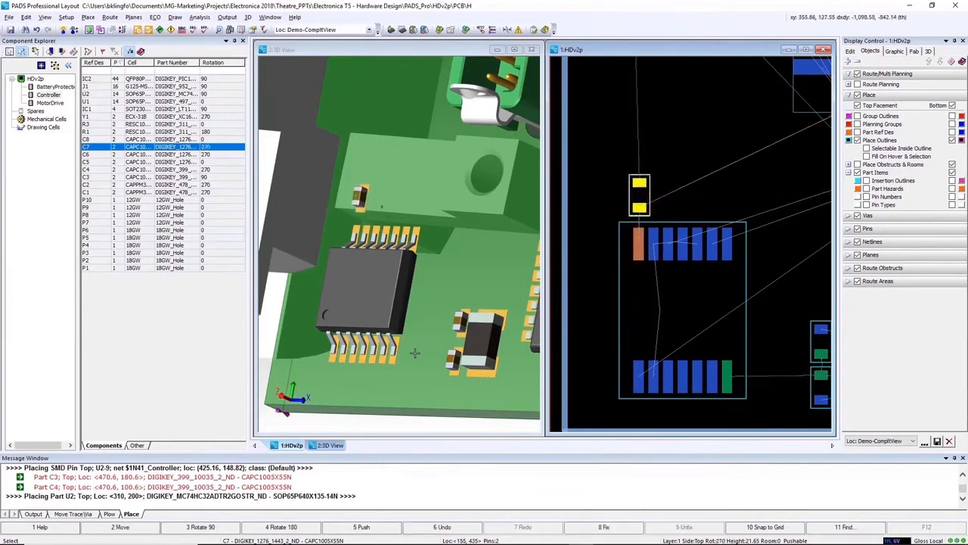
click(440, 318)
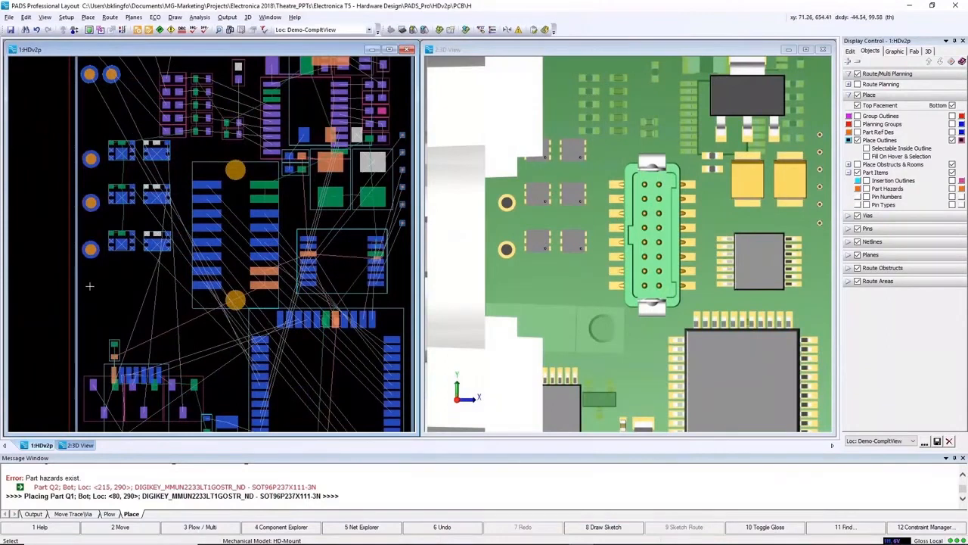
- Move the nine motor-drive parts P11 to P13 and Q4 to Q9 together farther down the board beside connector J1
drag(95, 282, 172, 141)
right_click(165, 152)
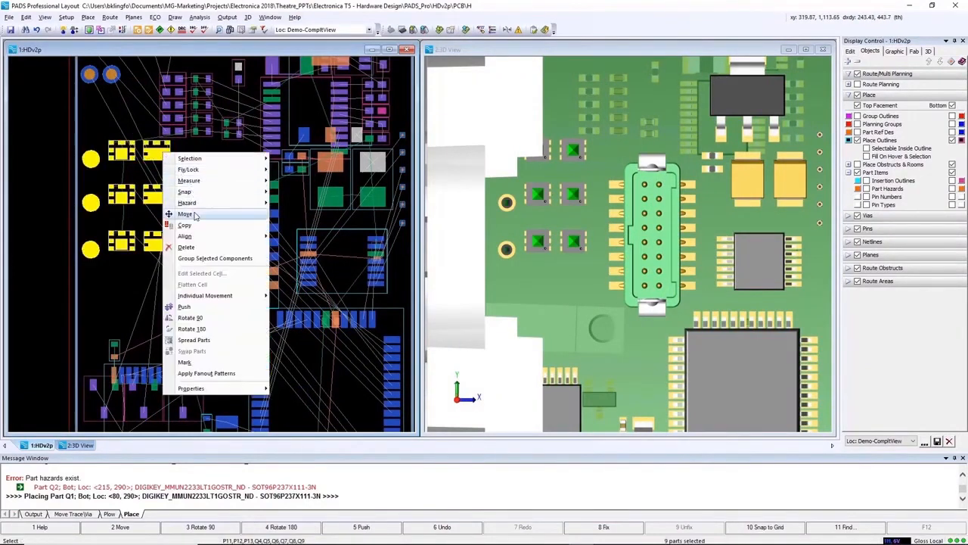
click(184, 213)
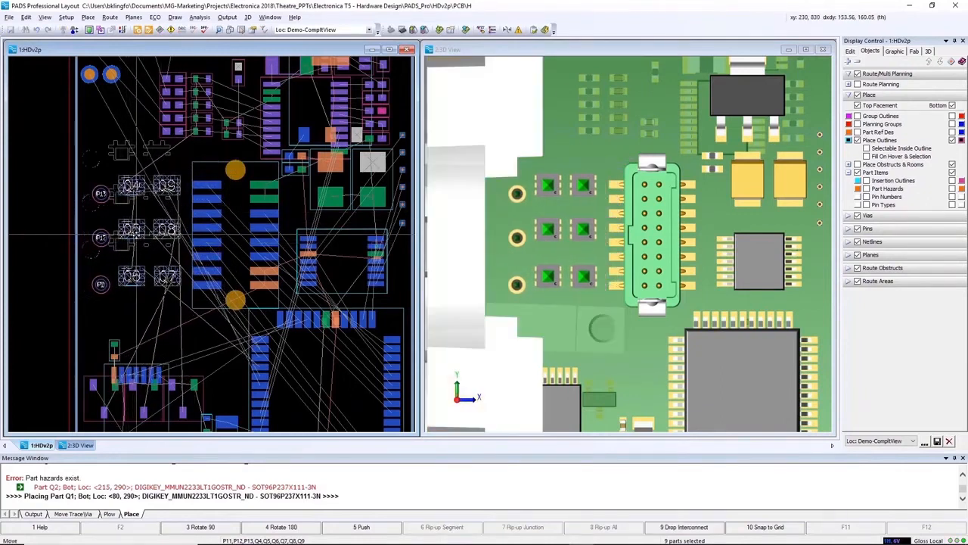
click(88, 237)
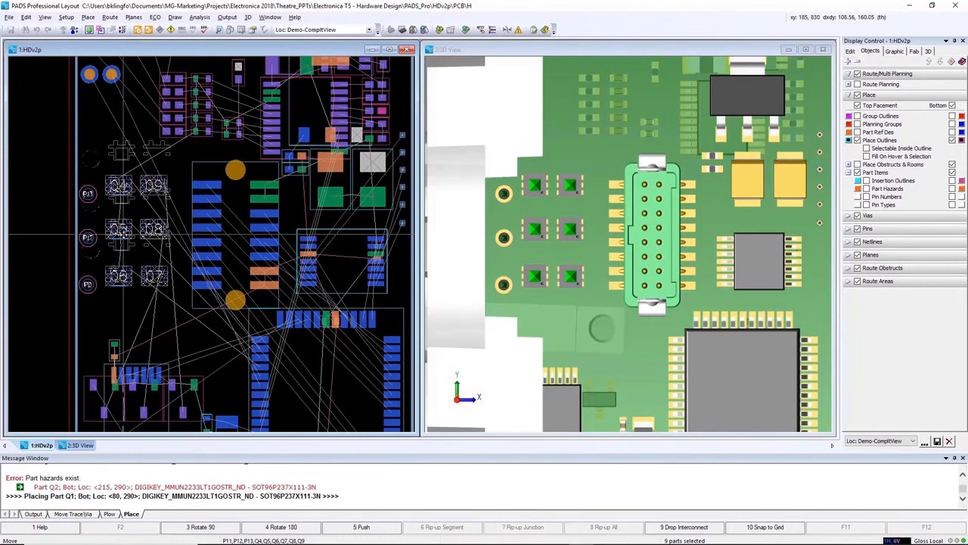
click(130, 308)
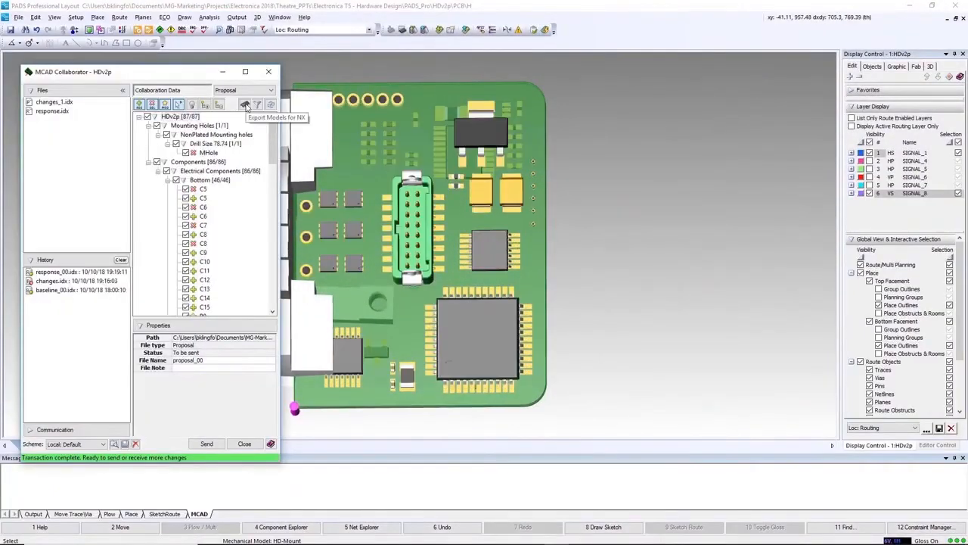
- Export the component models for NX and send the board changes to the mechanical team as proposal_00
click(245, 104)
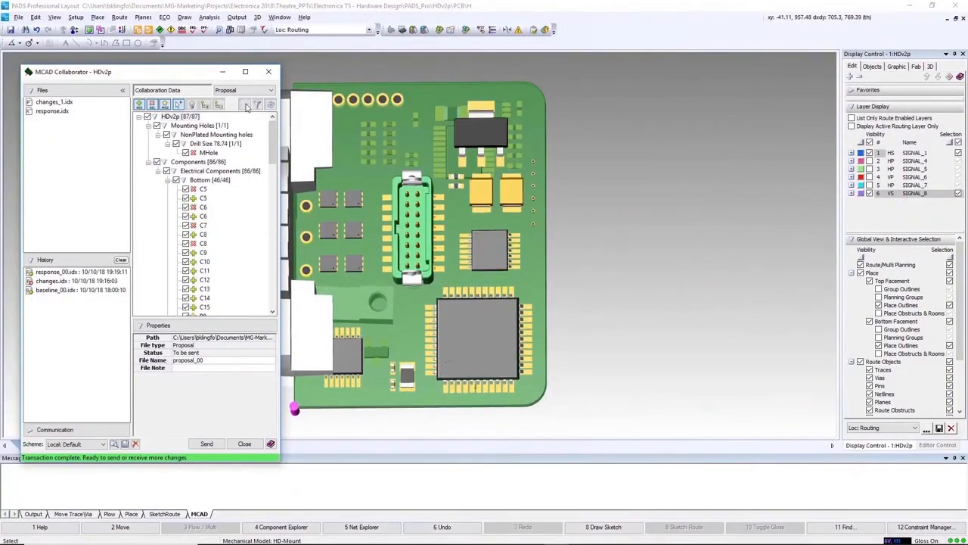
click(522, 313)
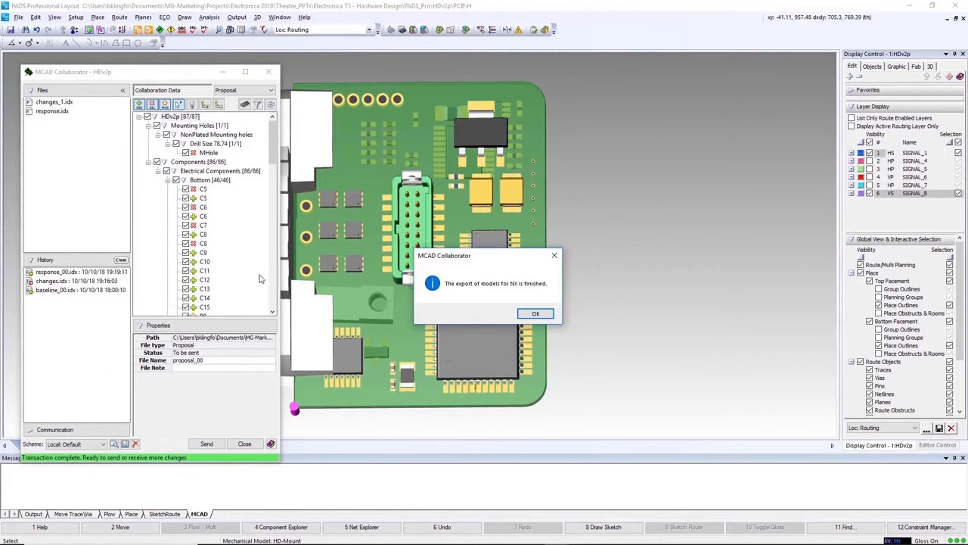
click(535, 313)
click(206, 444)
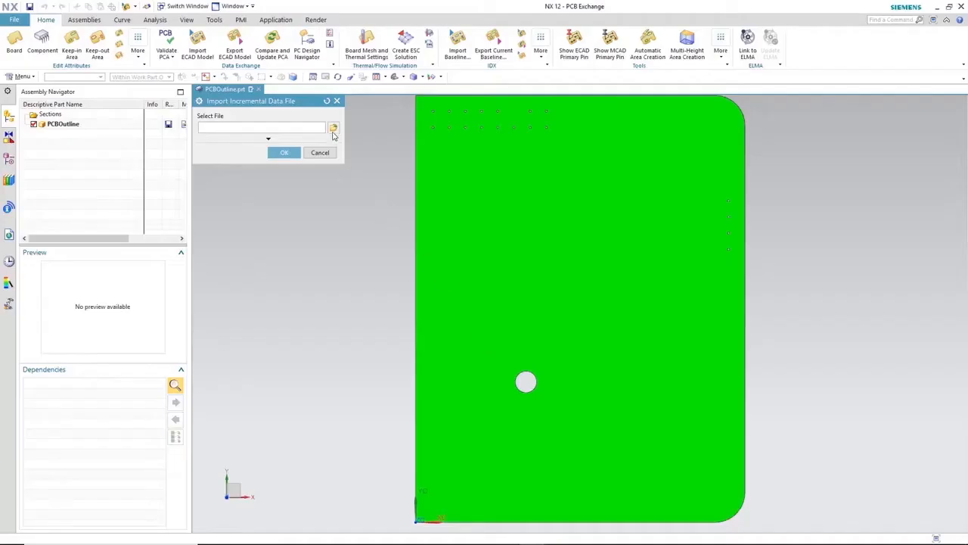
- Switch to NX and import the incremental data file proposal_00.idx into the PCBOutline part
click(333, 129)
click(473, 215)
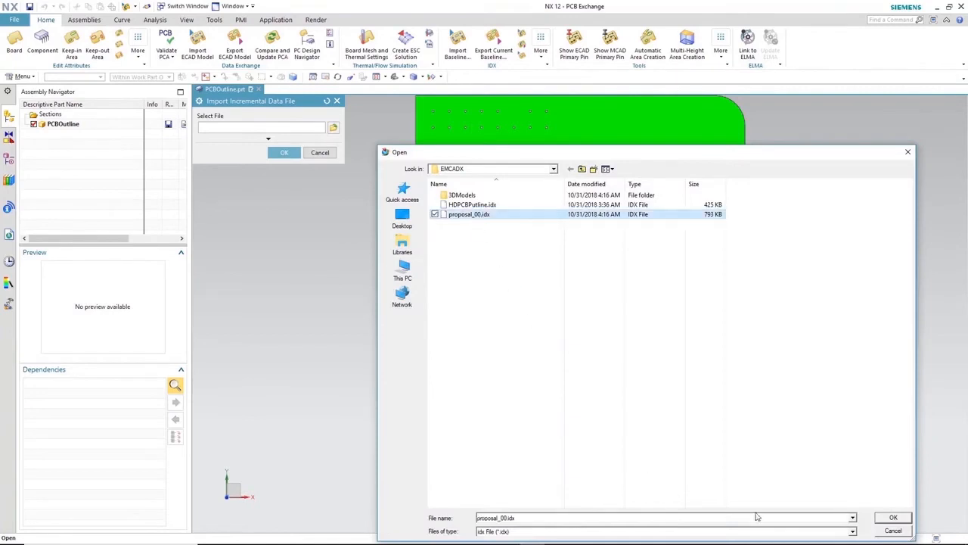
click(893, 518)
click(283, 153)
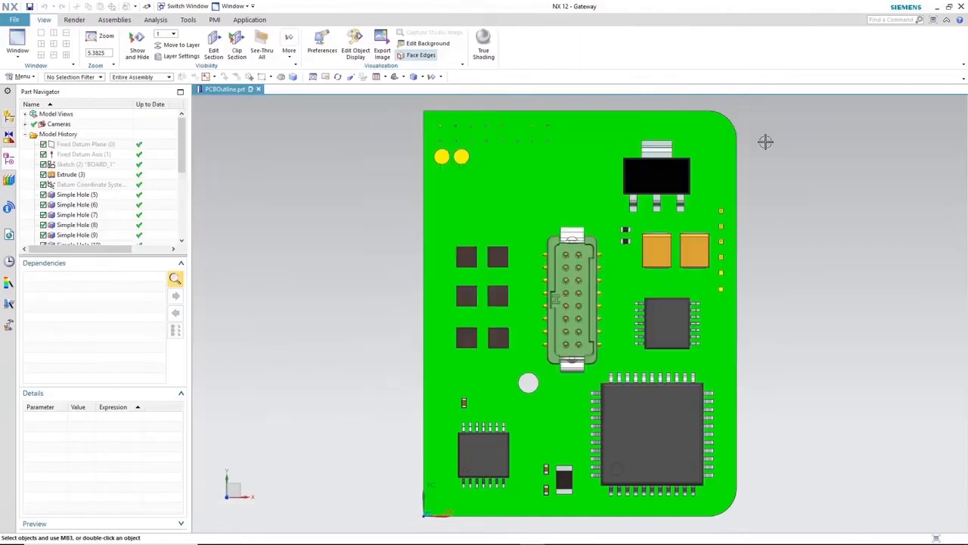
- Edit the board in the context of the DrillMaster assembly and move connector J1 sideways to line up with its ribbon-cable plug
scroll(378, 432, up, 3)
middle_drag(379, 432, 364, 411)
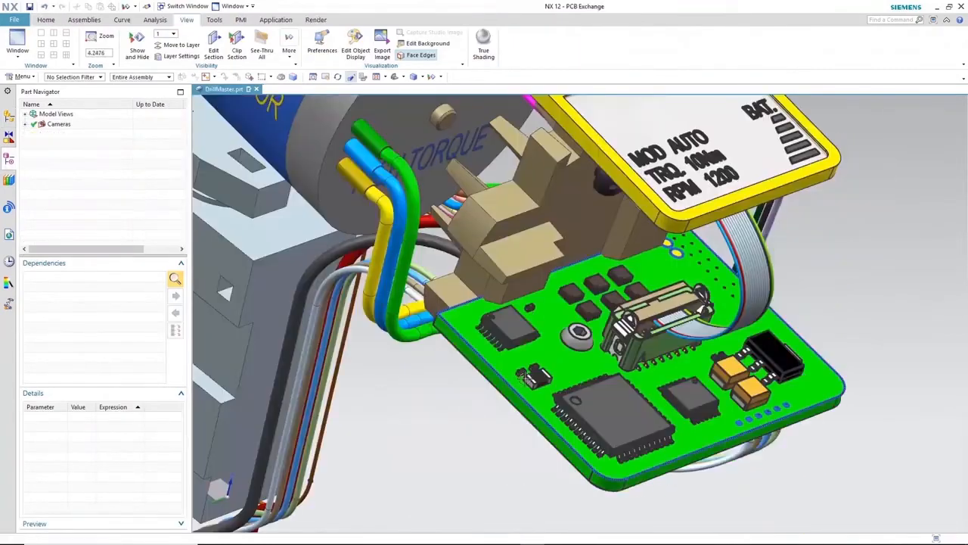
scroll(605, 393, up, 3)
mouse_move(605, 393)
middle_down()
mouse_move(615, 390)
mouse_move(611, 406)
middle_up()
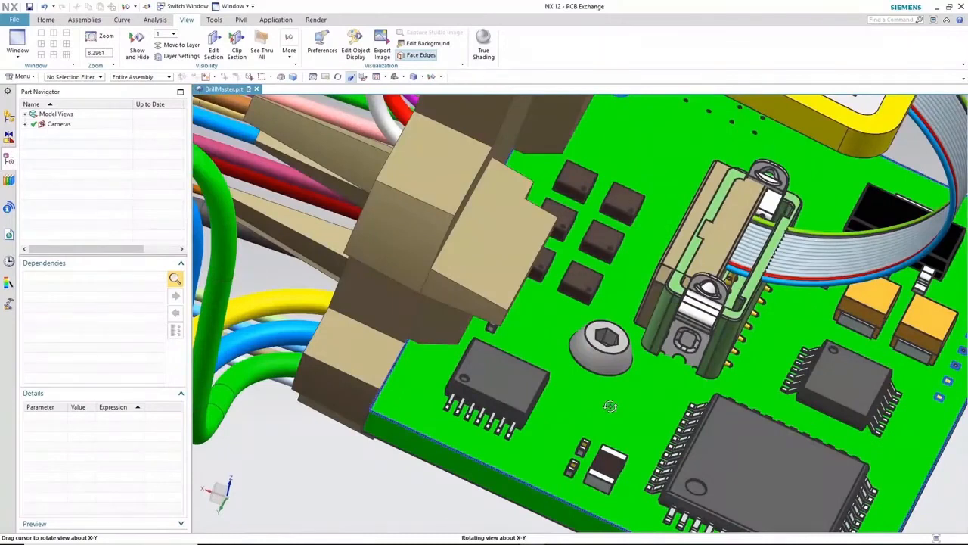
click(669, 312)
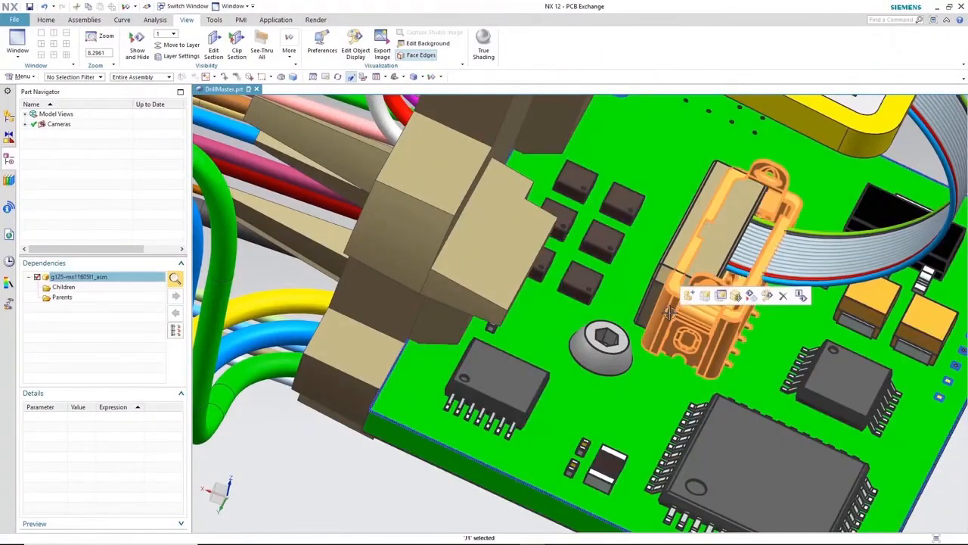
click(738, 296)
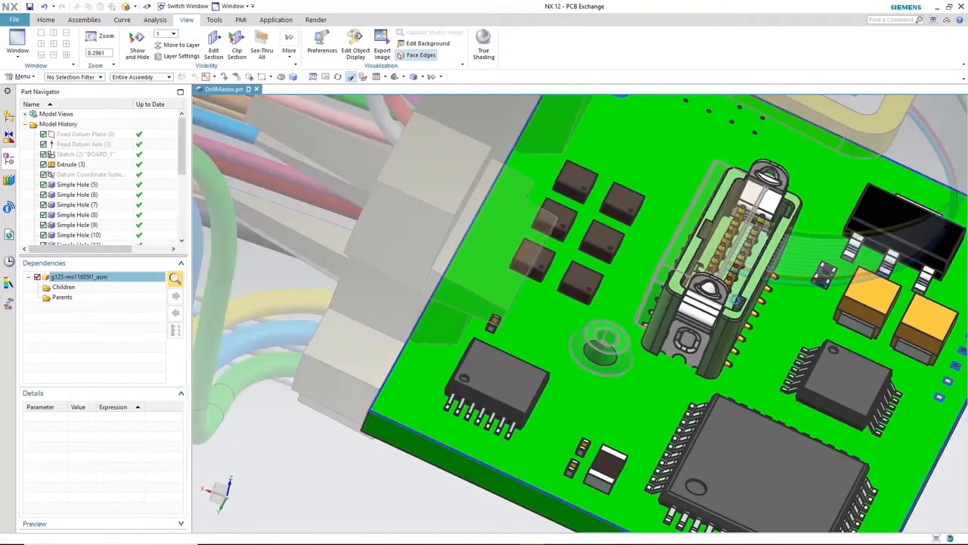
key(ctrl+t)
drag(674, 254, 655, 250)
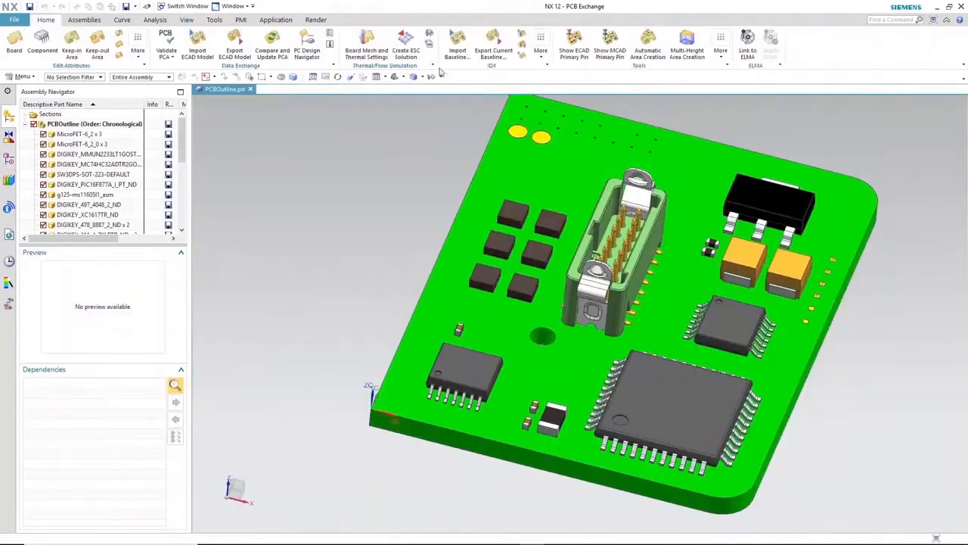
- Export the board changes as an IDX v3.0 incremental file, marking the moved component J1 for export
click(493, 47)
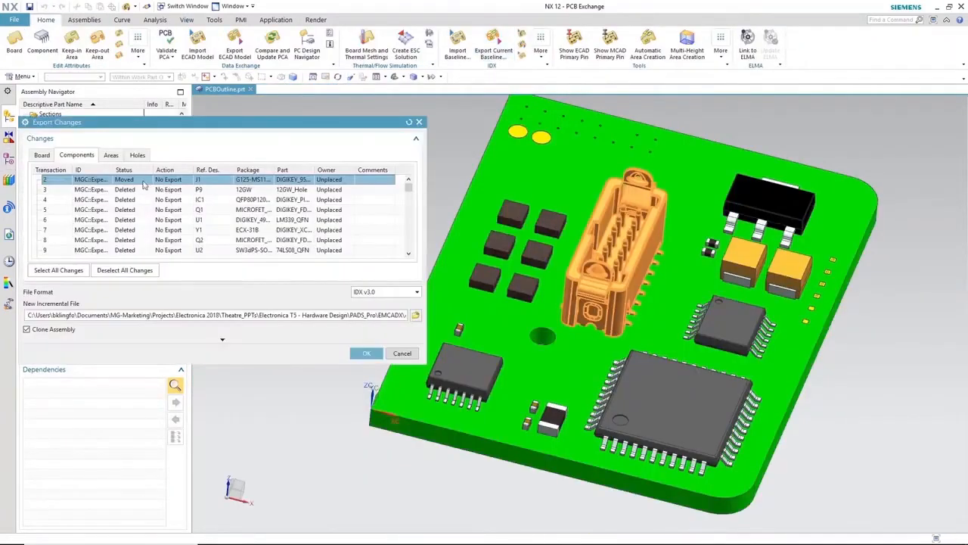
click(180, 183)
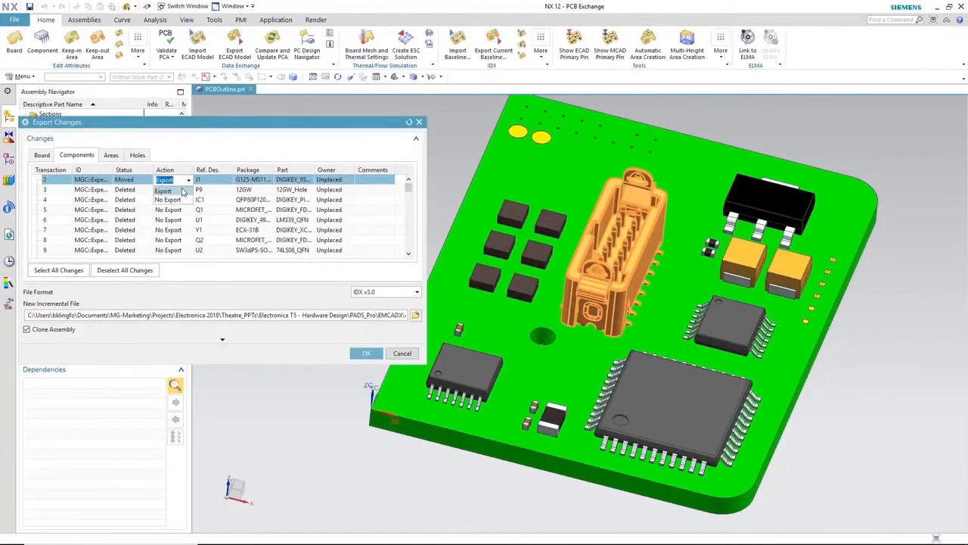
click(172, 192)
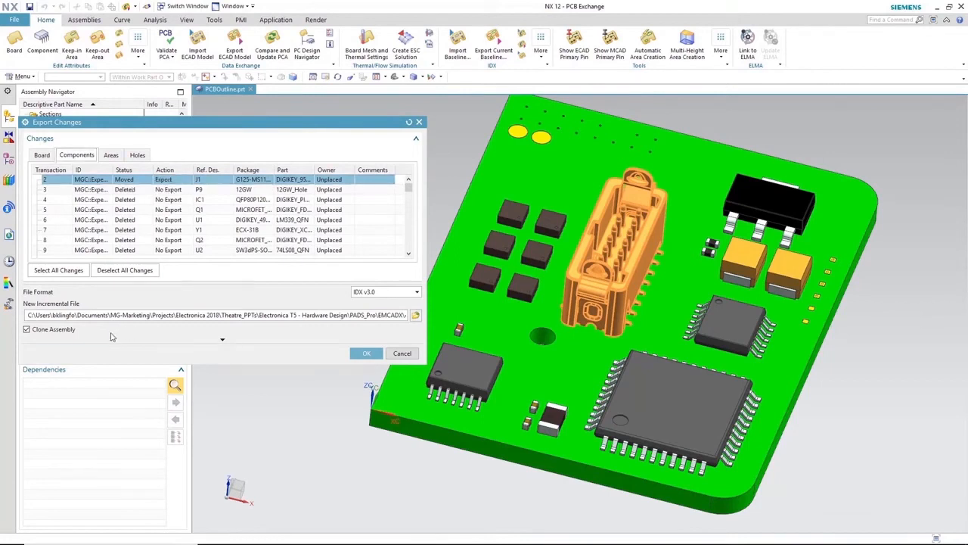
click(366, 353)
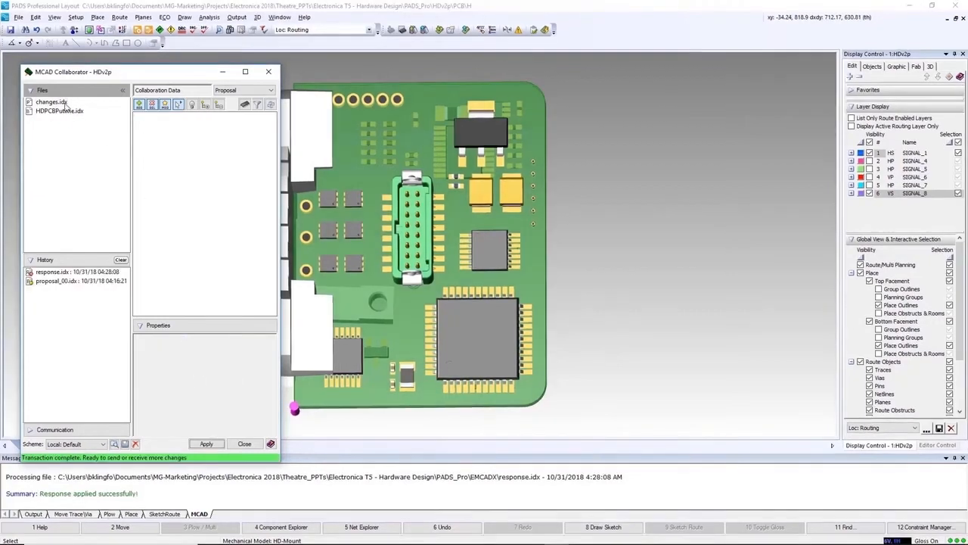
- Switch to PADS Professional Layout, apply the J1 move from changes.idx and close the MCAD Collaborator
click(55, 102)
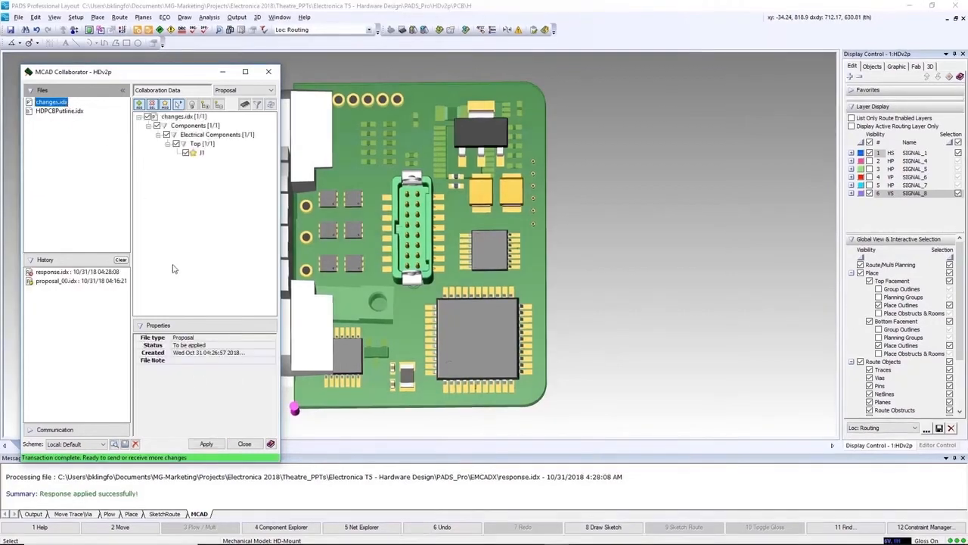
click(206, 445)
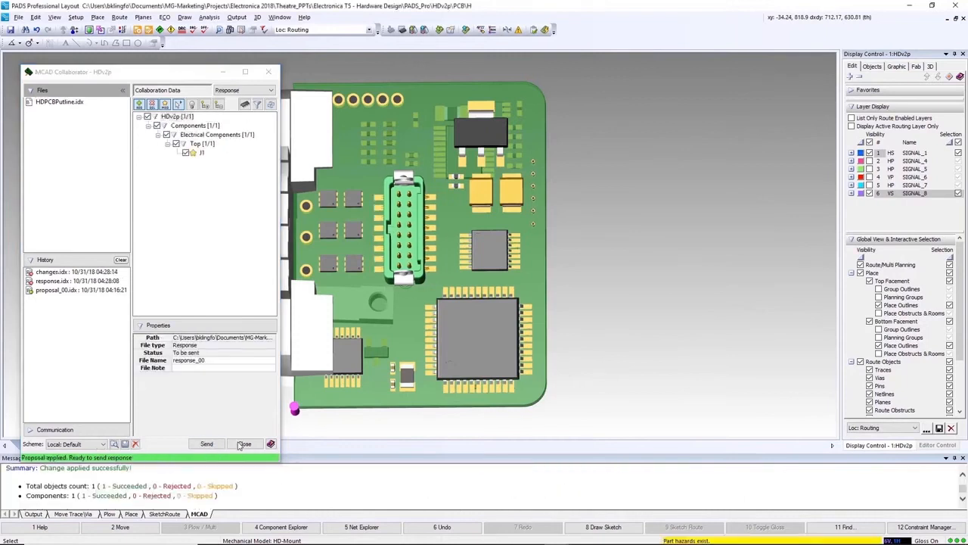
click(243, 444)
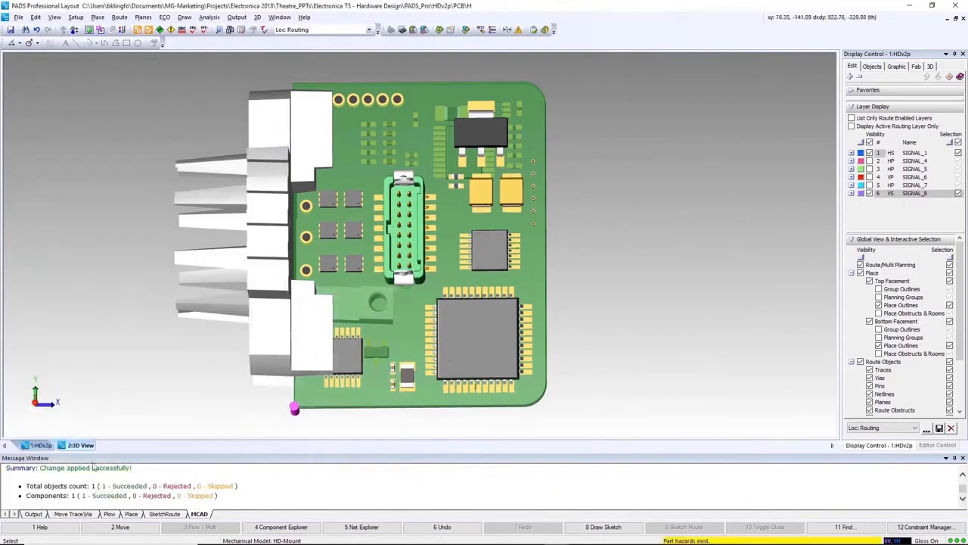
- In the 2D board layout, set the SOIC/QUAD via fanout pattern to Alternate alignment and Inside direction
click(41, 445)
scroll(401, 231, up, 5)
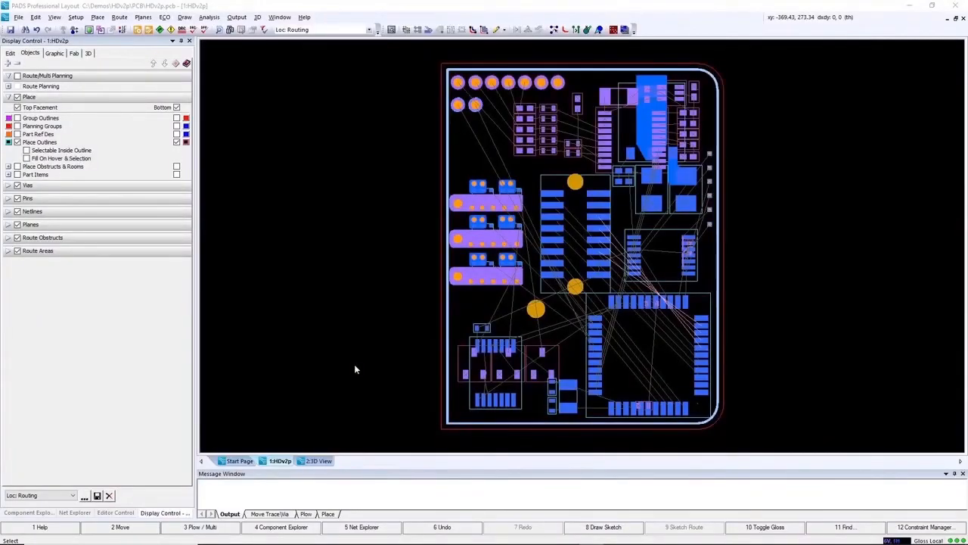
click(119, 16)
click(146, 128)
scroll(676, 336, up, 3)
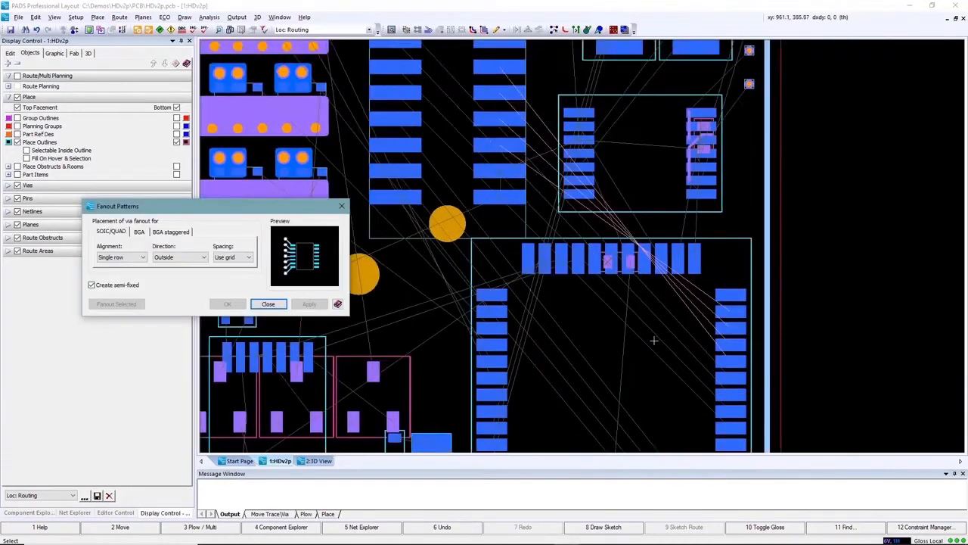
middle_drag(653, 339, 671, 248)
click(174, 258)
click(162, 265)
click(121, 257)
click(114, 272)
click(310, 303)
- Apply the fanout pattern to the 44-pin QFP chip and to the 14-pin U1 above it
right_click(485, 298)
click(529, 337)
click(516, 398)
middle_drag(577, 266, 513, 391)
click(587, 243)
right_click(538, 246)
click(579, 456)
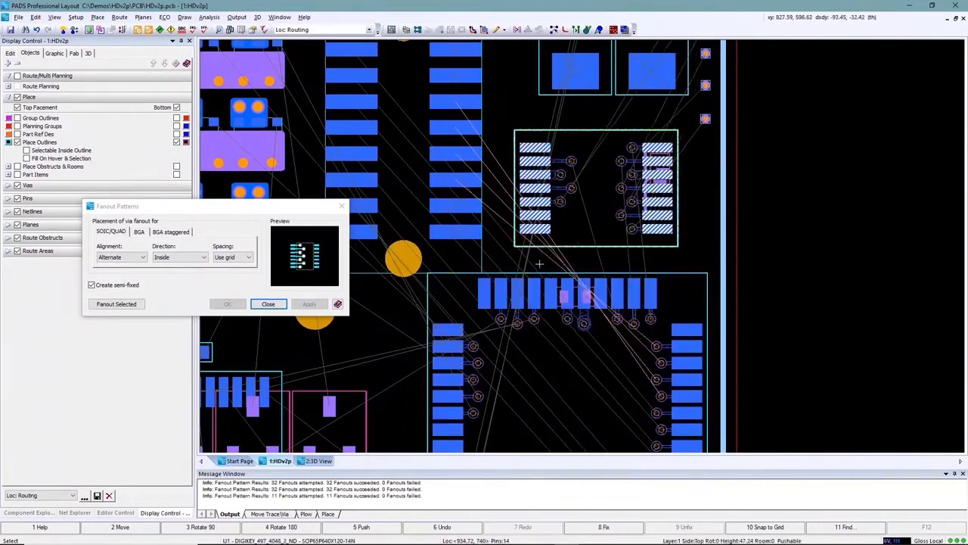
- Try to fan out connector J1 with Single row alignment and Outside direction, and close the fanout settings
middle_drag(444, 200, 522, 279)
click(186, 258)
click(171, 273)
click(140, 258)
click(115, 274)
click(306, 307)
click(406, 330)
right_click(404, 333)
click(432, 298)
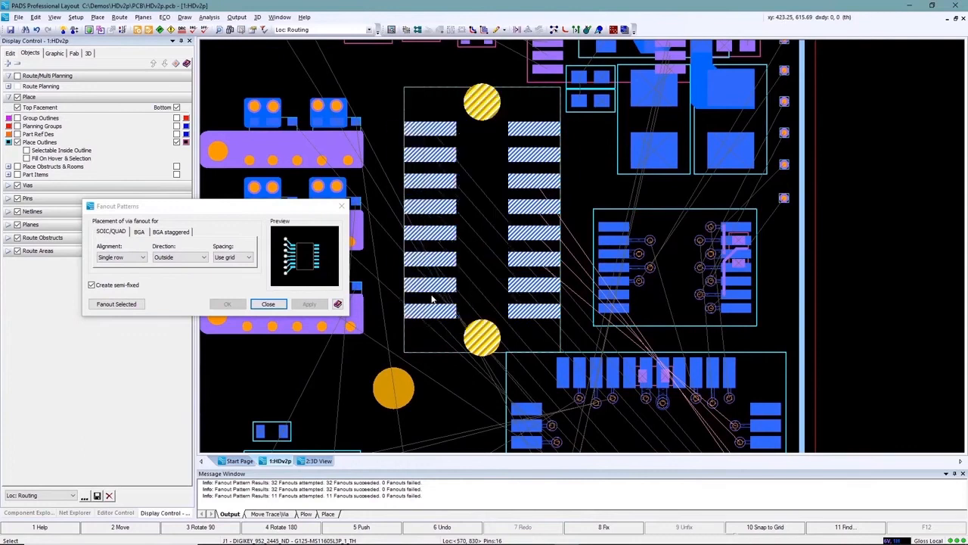
click(268, 304)
- Draw a freeform sketch path for the six nets between the board-edge test points and U1, and route them along it
middle_drag(688, 318, 632, 390)
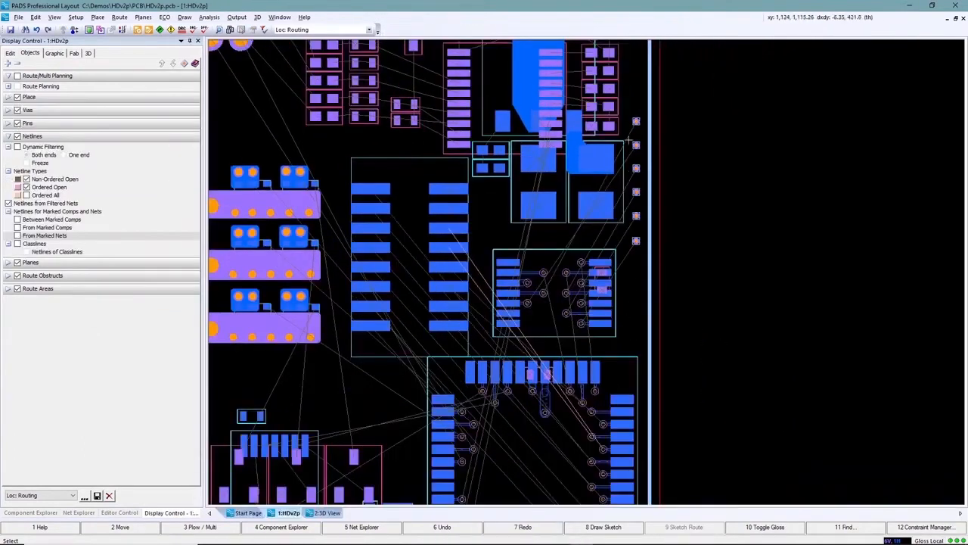
drag(627, 119, 633, 268)
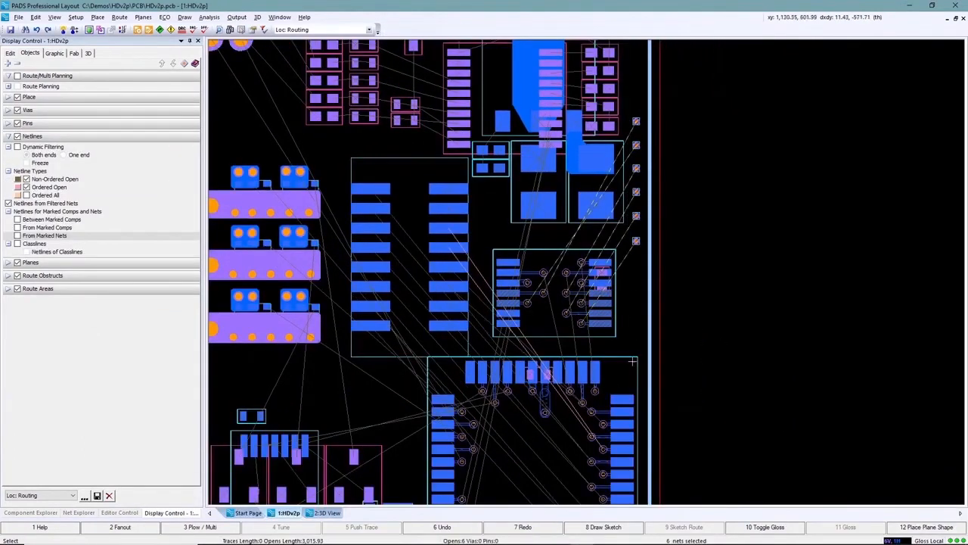
click(617, 526)
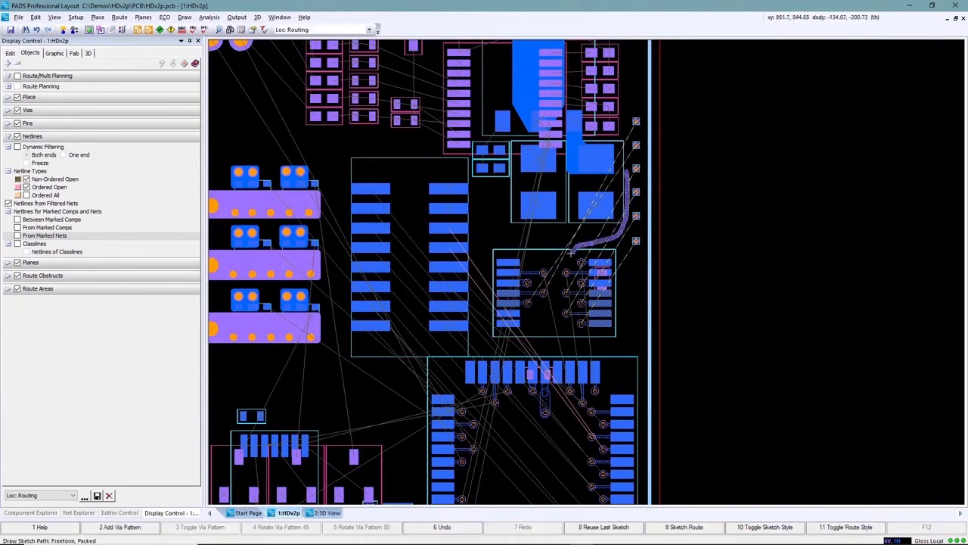
drag(560, 287, 560, 288)
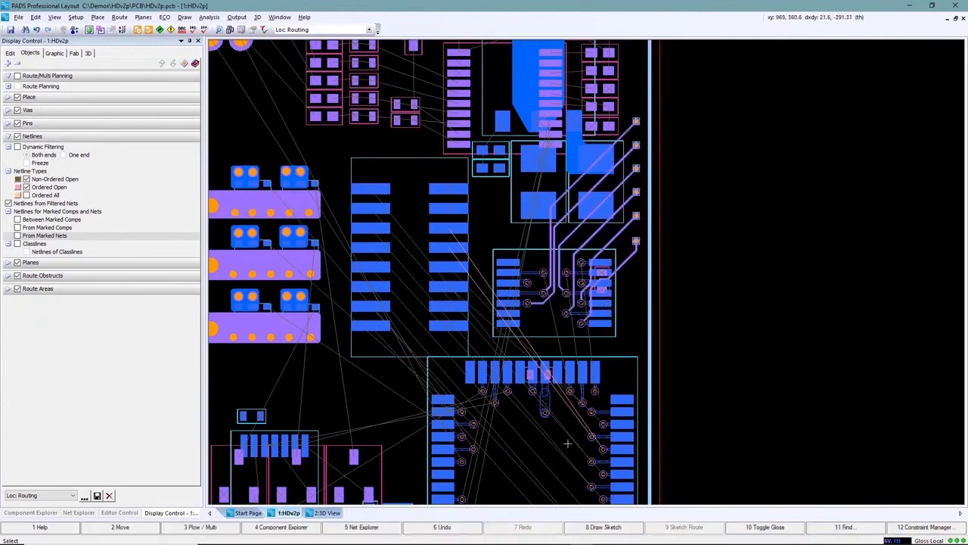
scroll(566, 439, up, 3)
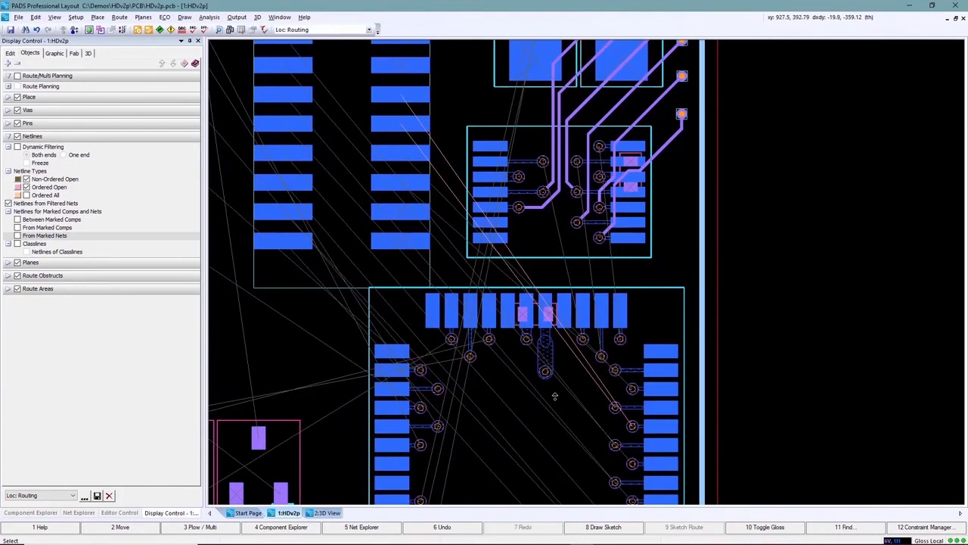
- Open the net constraints with the Differential Pairs columns and pair LCD nets $1N1008_Controller and $1N1010_Controller as a differential pair
click(137, 30)
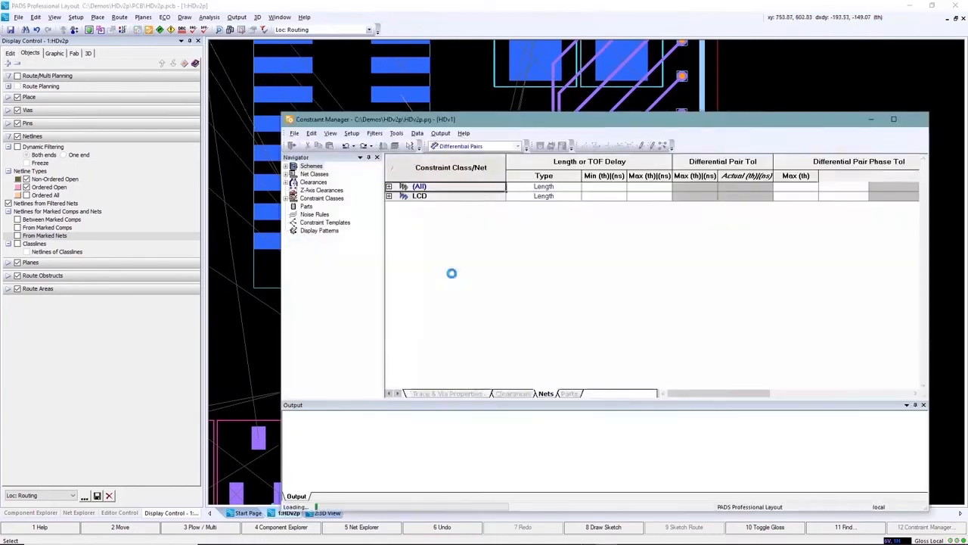
click(457, 99)
click(437, 146)
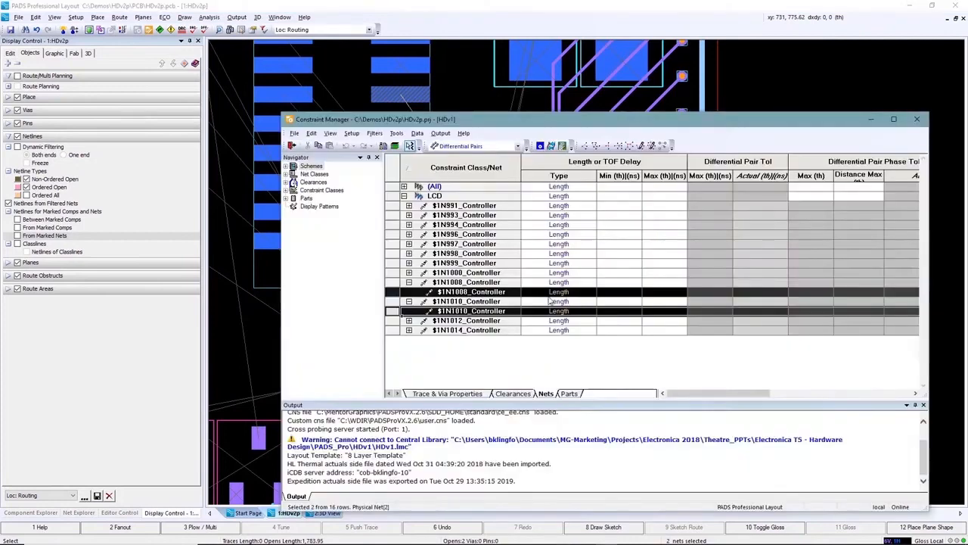
right_click(480, 292)
click(514, 171)
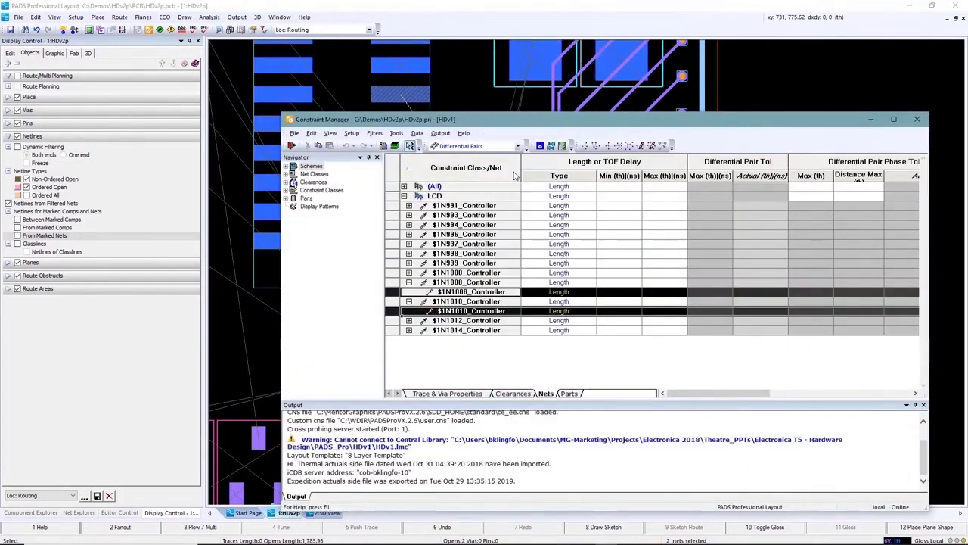
- Create a second differential pair from the LCD nets $1N1012_Controller and $1N1014_Controller
click(459, 105)
click(442, 216)
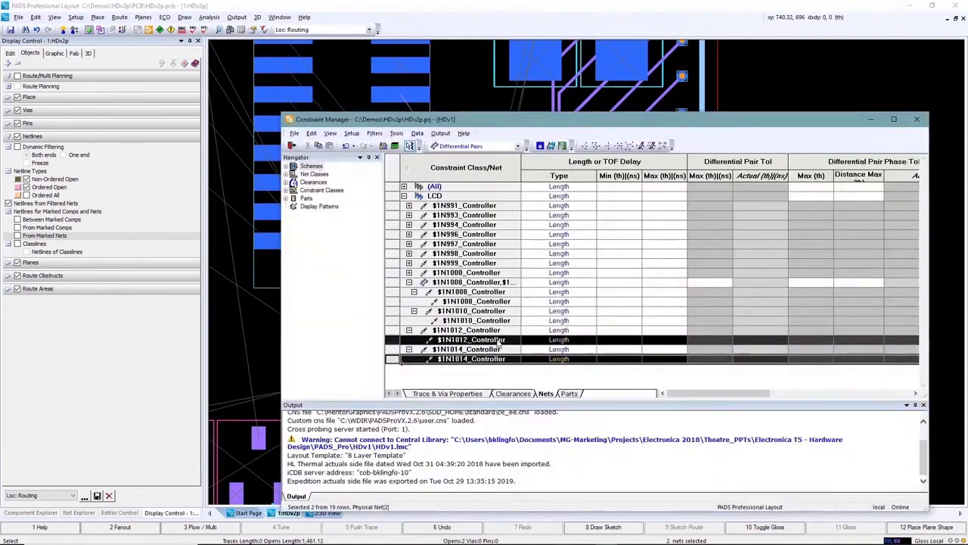
right_click(499, 342)
click(531, 224)
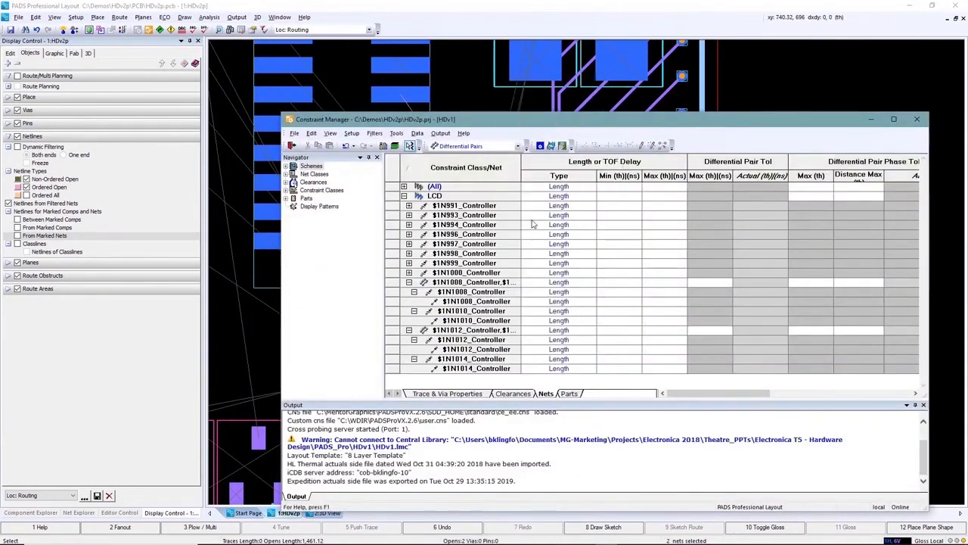
- Show the Delays and Lengths constraints and give net $1N991_Controller a minimum length of 1400 th and a maximum of 1450 th
click(518, 147)
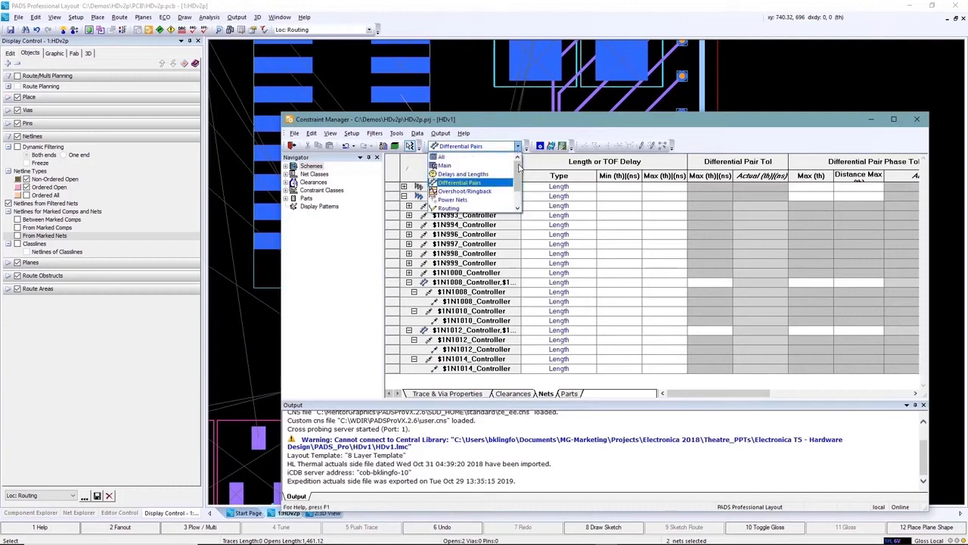
click(514, 174)
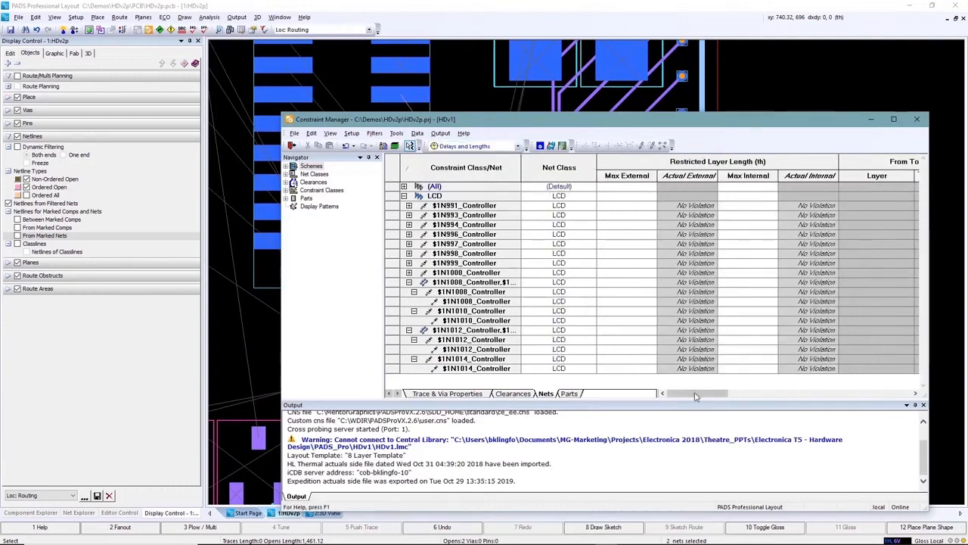
drag(697, 394, 795, 394)
click(607, 208)
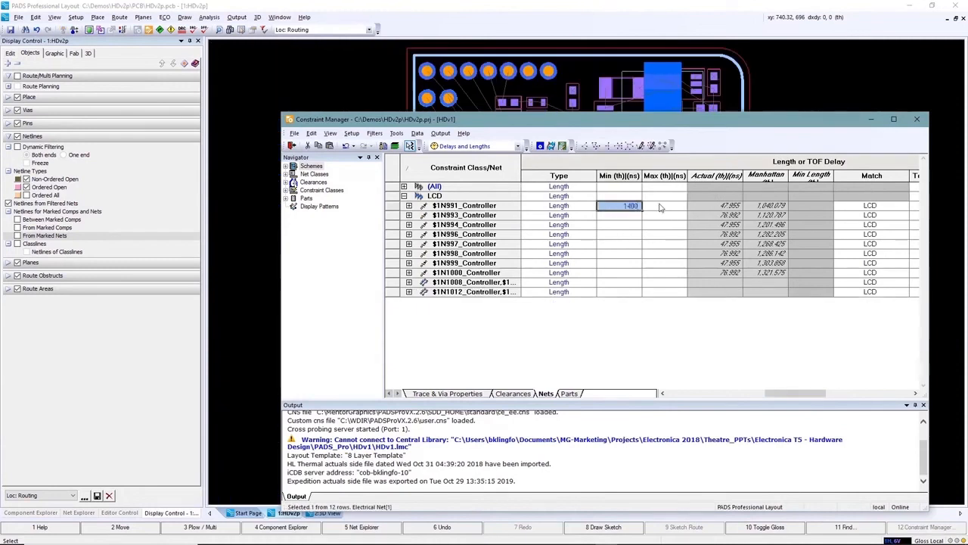
click(660, 206)
key(Return)
- Fill the minimum and maximum lengths of $1N991_Controller down to all other nets and pairs in the LCD class
click(634, 208)
drag(642, 211, 638, 260)
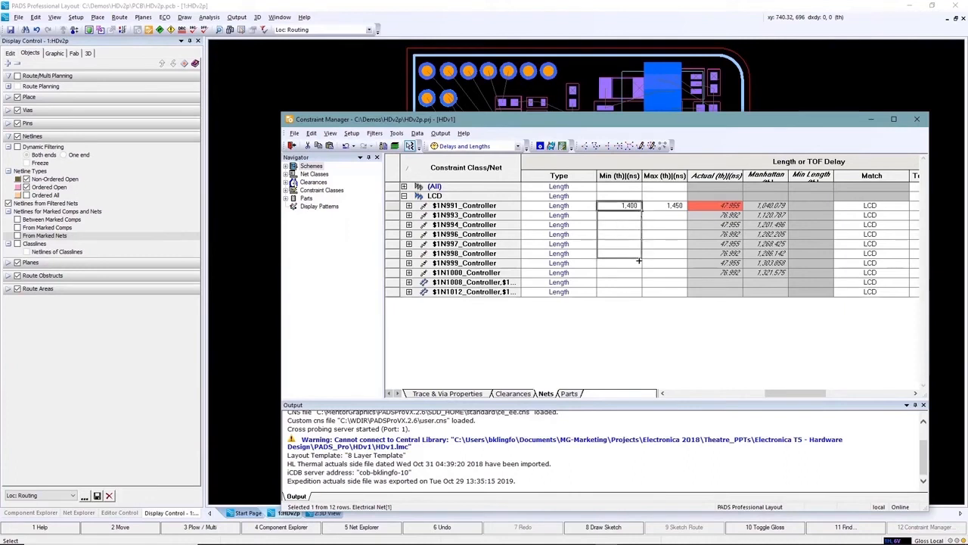
drag(640, 296, 640, 296)
click(681, 209)
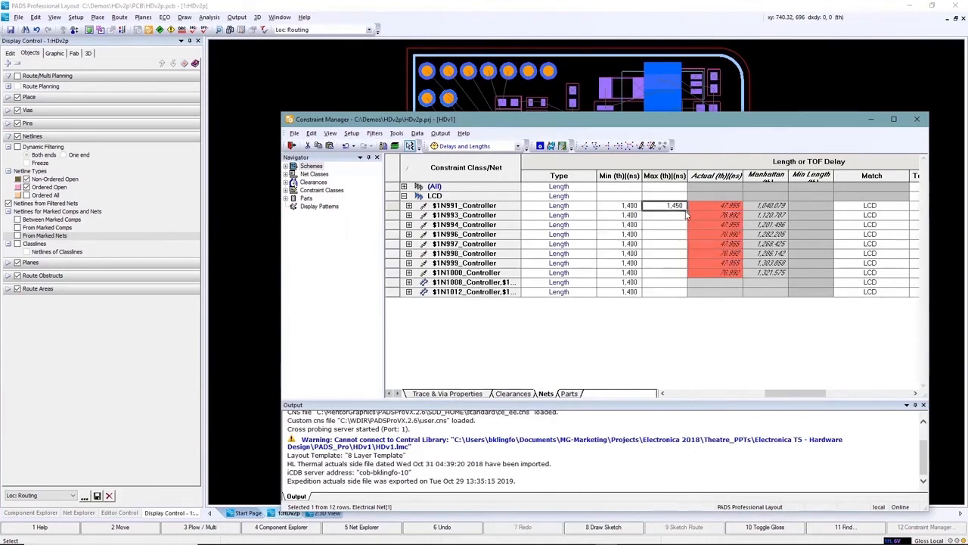
drag(686, 213, 687, 298)
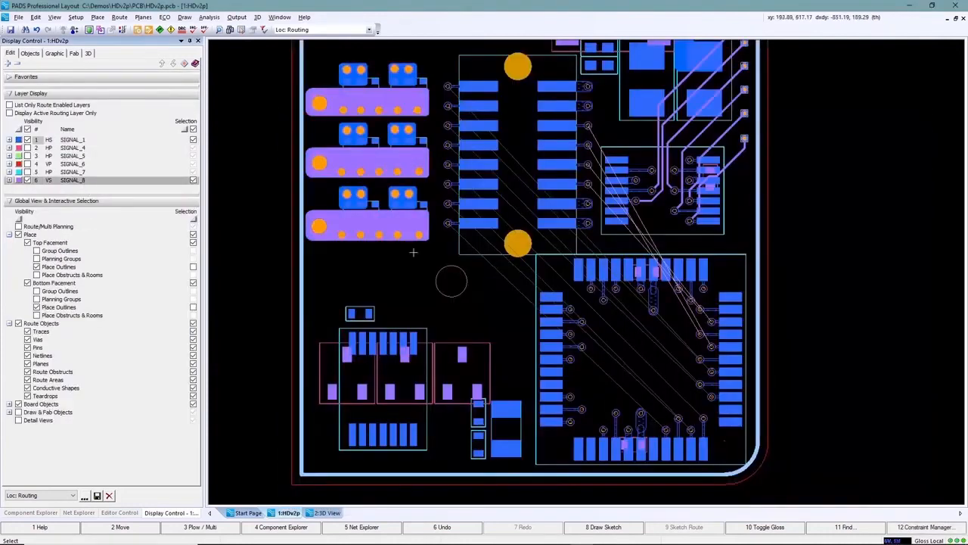
- Route the two LCD differential pairs from the QFP chip's right-side fanout vias to the right-side fanout vias of connector J1
click(709, 322)
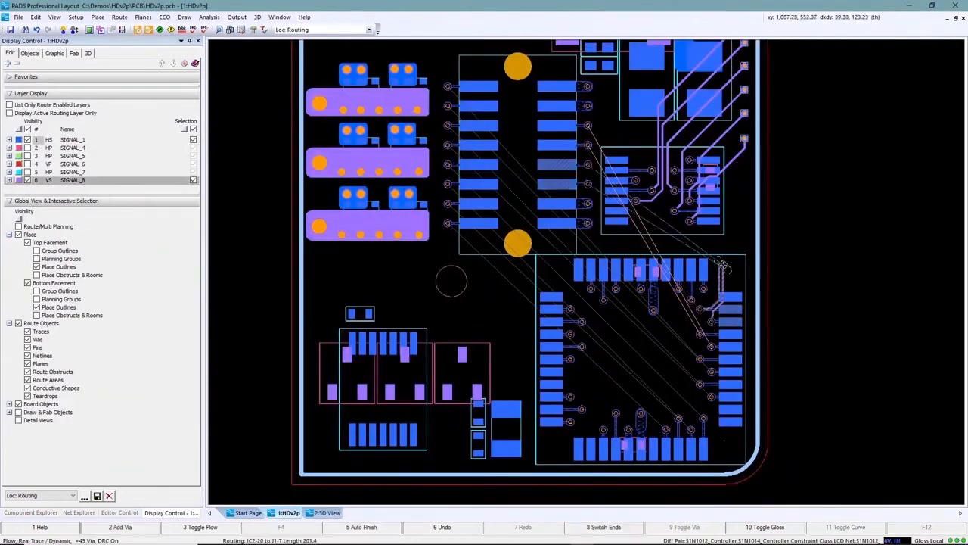
click(593, 177)
click(710, 344)
click(592, 142)
- Draw a sketch path for the eight remaining LCD nets from the QFP chip to J1's left-side vias and route them along it
drag(606, 390, 677, 324)
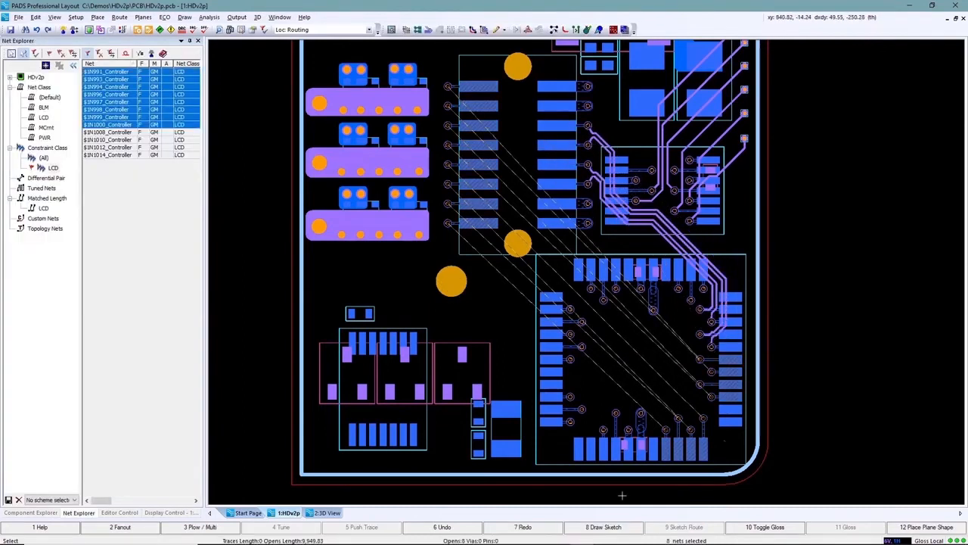
click(603, 527)
mouse_move(661, 382)
mouse_down()
mouse_move(648, 249)
mouse_move(530, 161)
mouse_move(471, 151)
mouse_up()
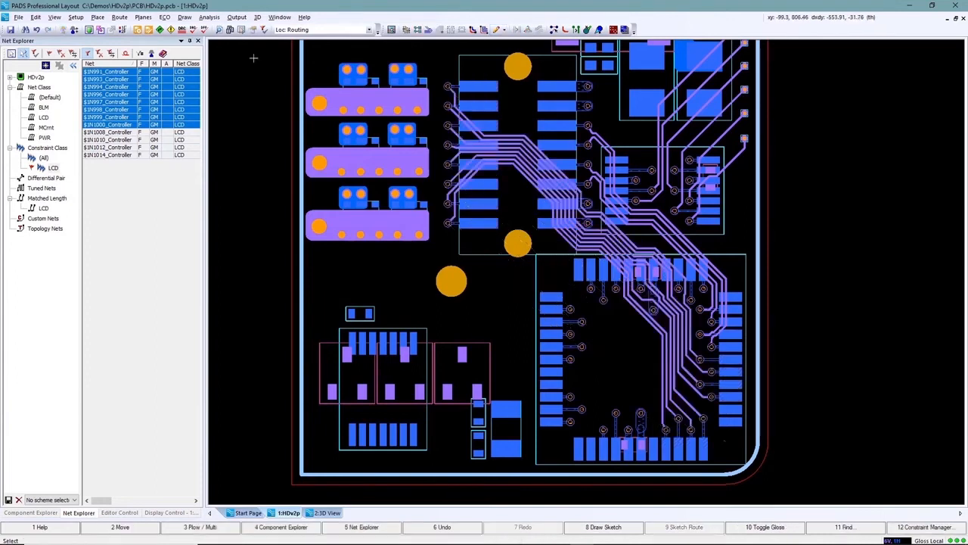
- Select all 12 nets of the LCD constraint class and tune their trace lengths
click(38, 169)
right_click(484, 279)
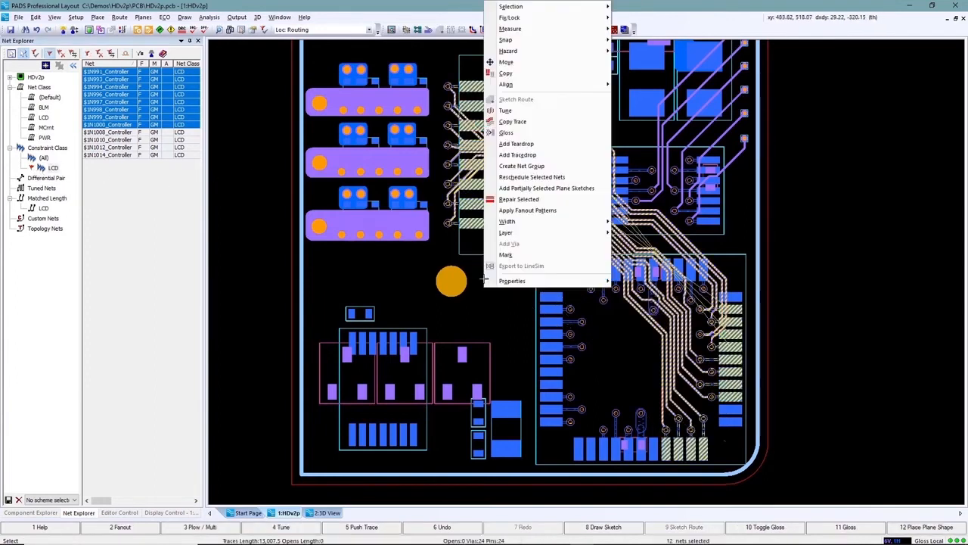
click(505, 111)
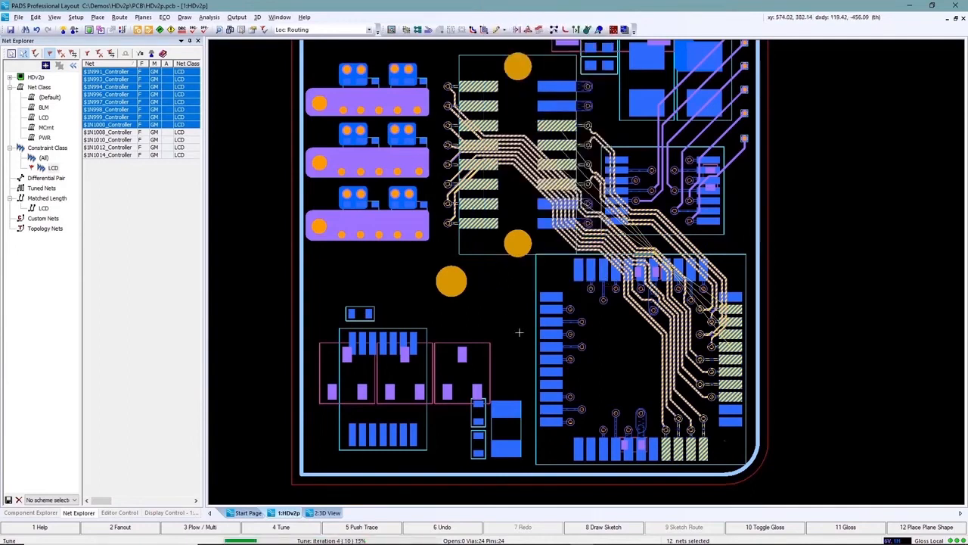
- Stop limiting netlines to marked nets and reselect the LCD constraint class in the net list
click(163, 512)
click(17, 236)
key(F5)
click(54, 168)
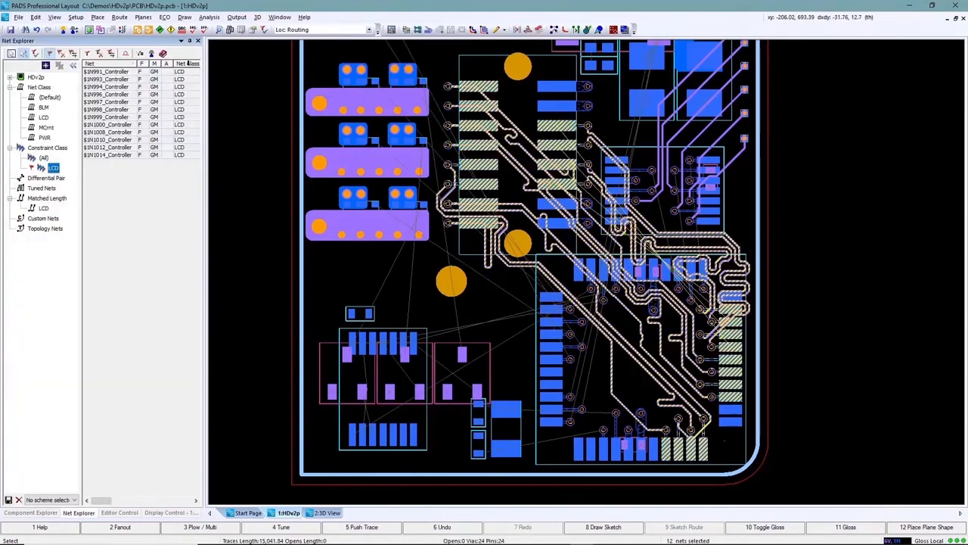
- Check the tuned LCD nets' current lengths and deviations in the Target Lengths report, and close it
click(208, 17)
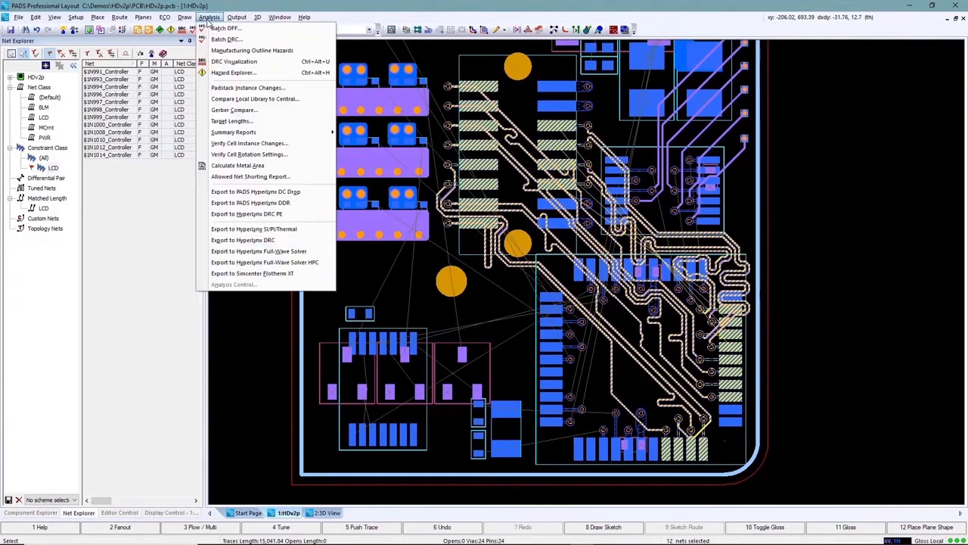
click(220, 131)
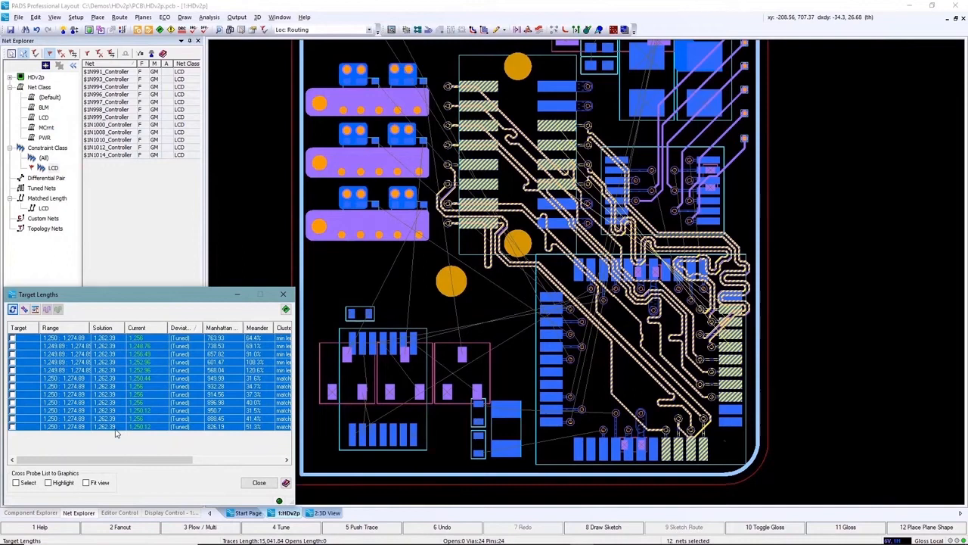
click(259, 484)
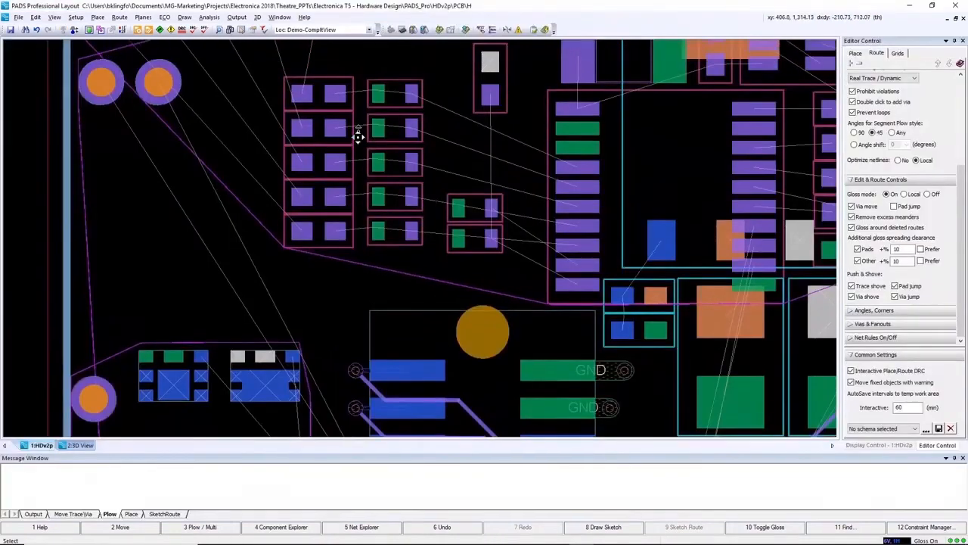
- Route a short GND trace leftward from the green pad of the lowest capacitor in the column and end it with a via
scroll(358, 137, up, 3)
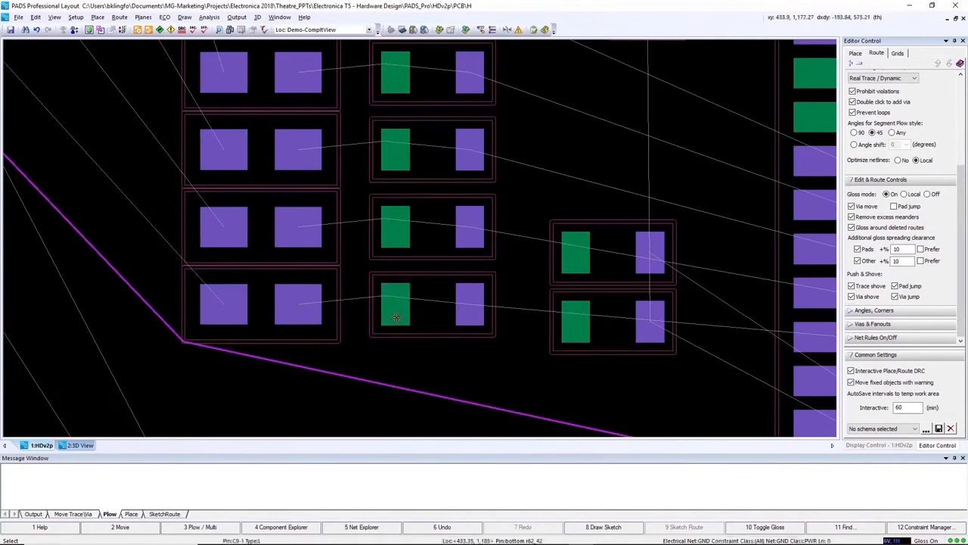
click(396, 235)
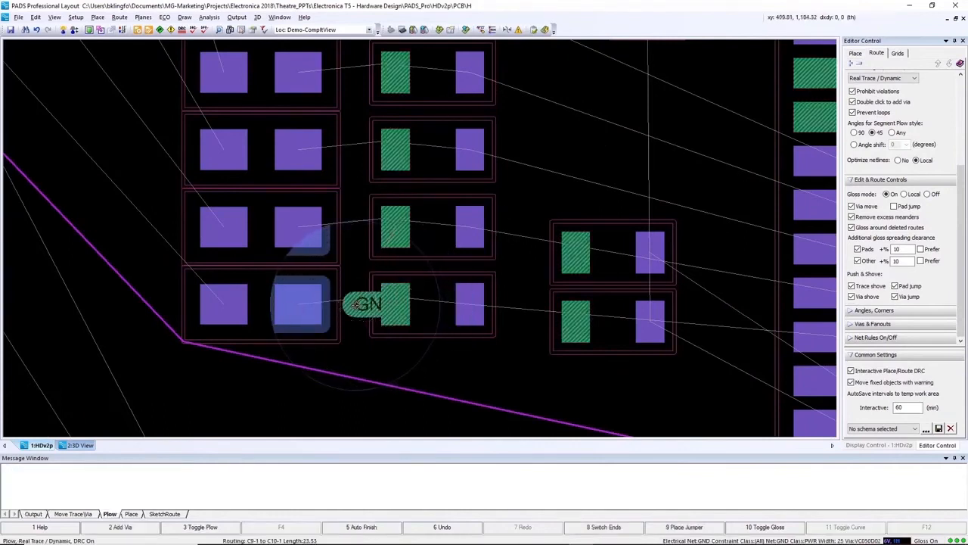
double_click(354, 304)
- Copy the GND trace with its via onto the green pads of the four capacitors above in the same column
click(376, 292)
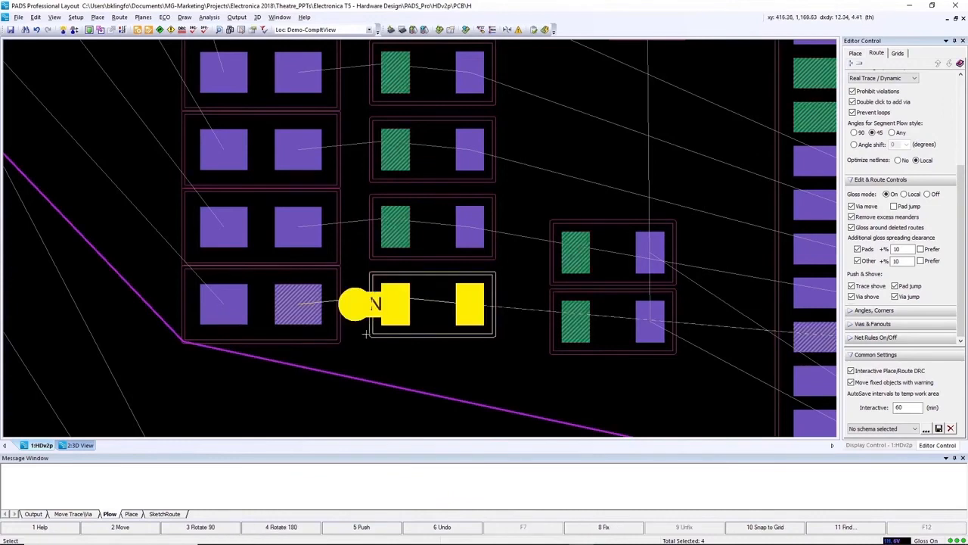
click(356, 321)
key(ctrl+c)
click(374, 226)
middle_click(374, 149)
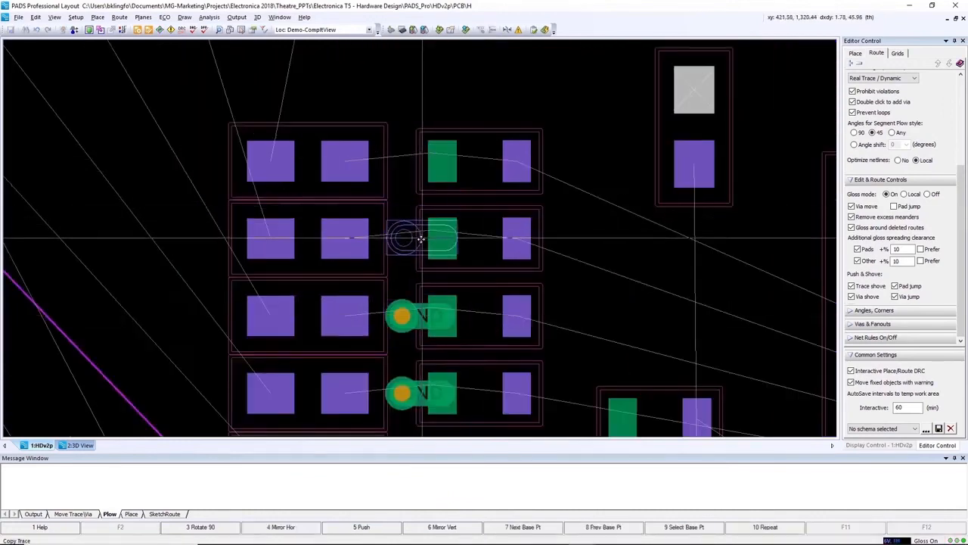
middle_click(427, 89)
key(Escape)
ctrl+scroll(469, 319, down, 1)
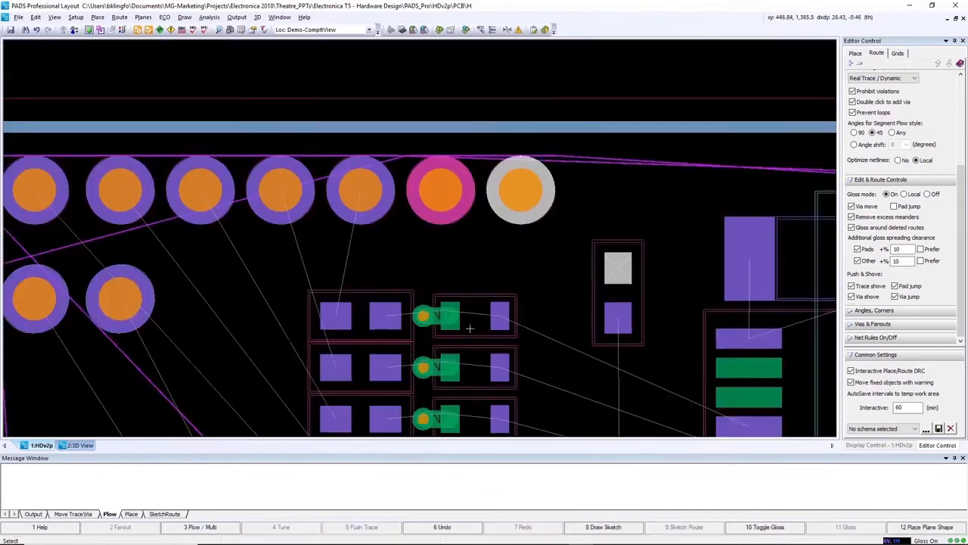
scroll(469, 333, down, 2)
- Set the Plane Data State of the plane layers to Dynamic in the plane assignments, including the 5V net and Layer 5, and accept
click(469, 402)
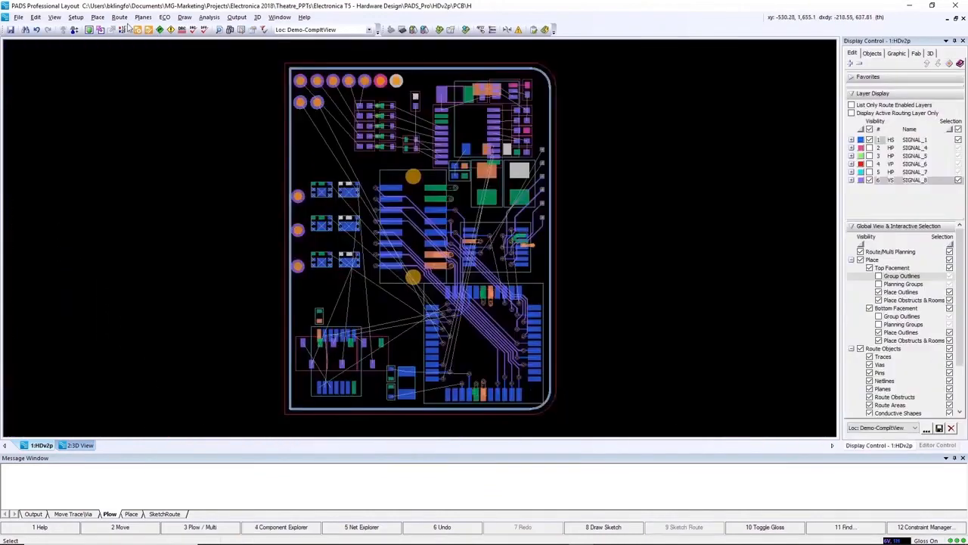
click(143, 16)
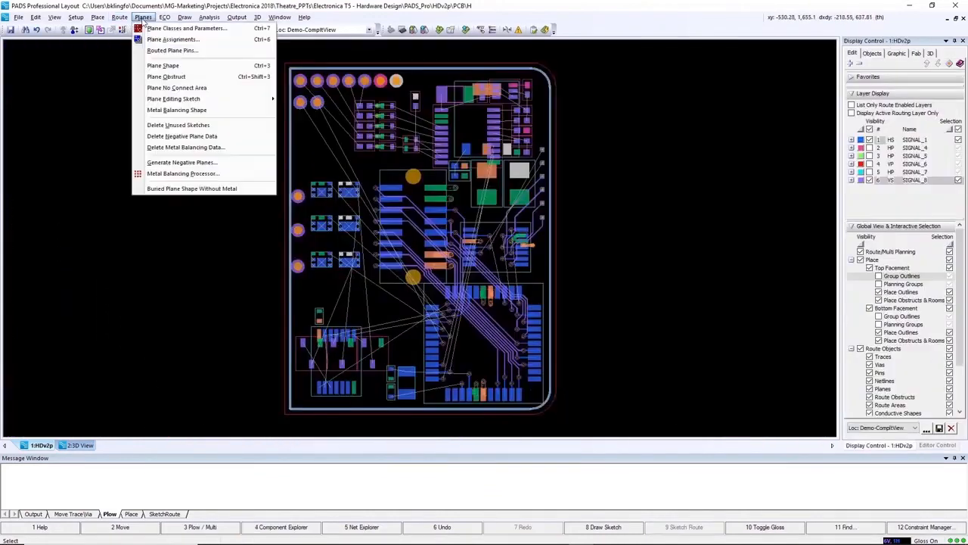
click(156, 43)
click(329, 208)
click(327, 233)
click(327, 243)
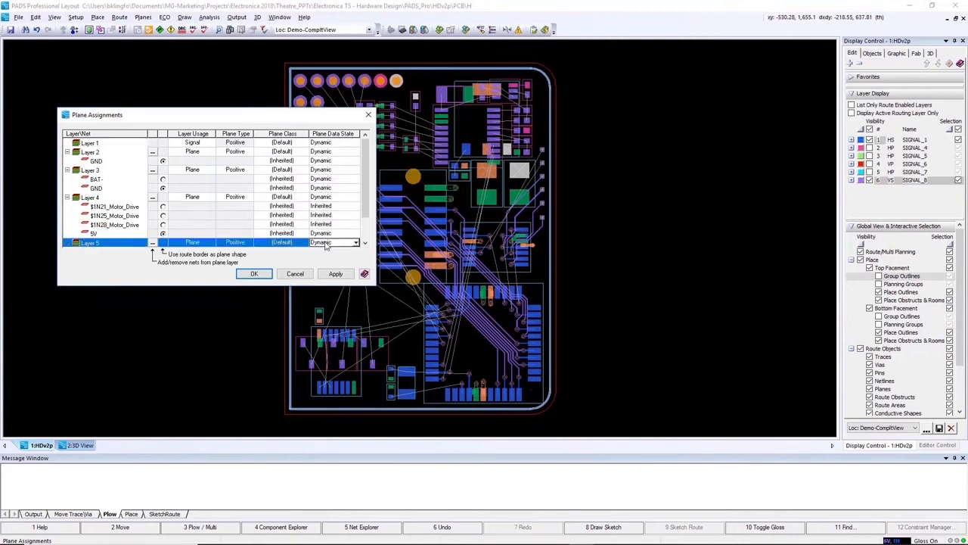
click(252, 274)
- Draw a polygonal conductive shape for net BAT- on layer 3P over the board's upper-right area, about 780 by 400 th
scroll(435, 46, up, 3)
click(184, 16)
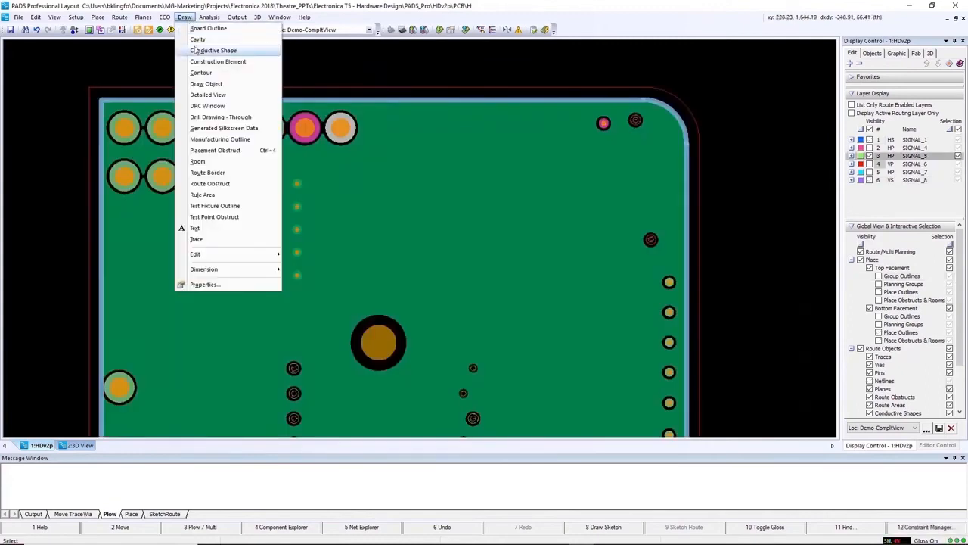
click(204, 50)
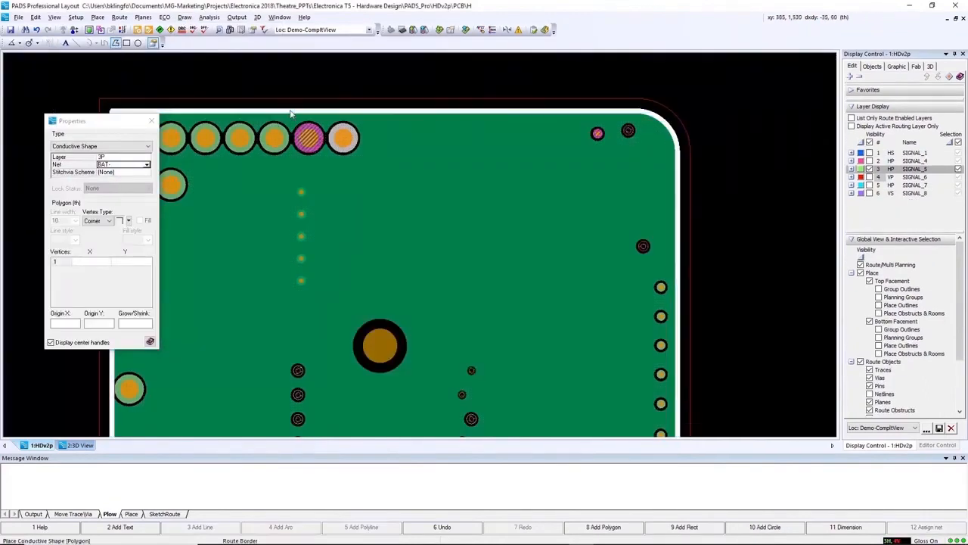
click(292, 114)
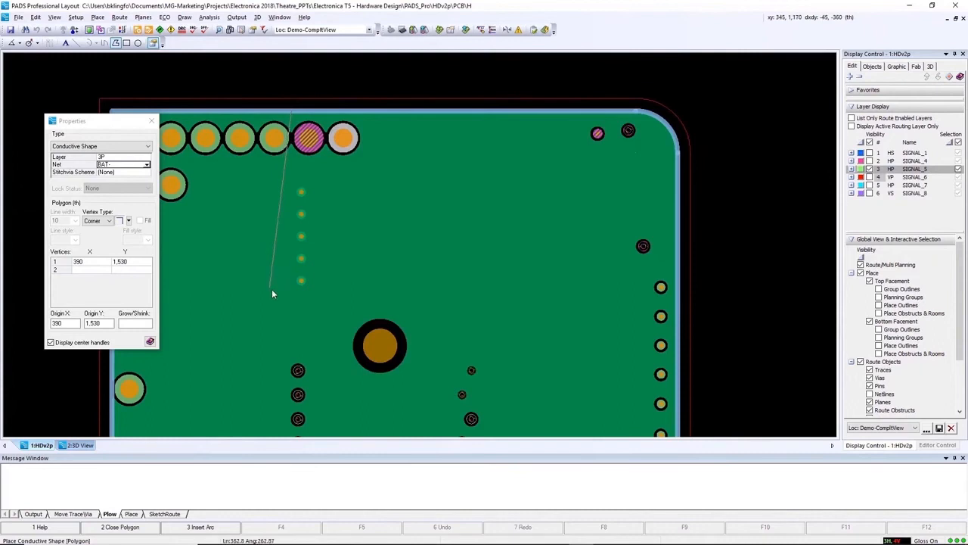
click(292, 307)
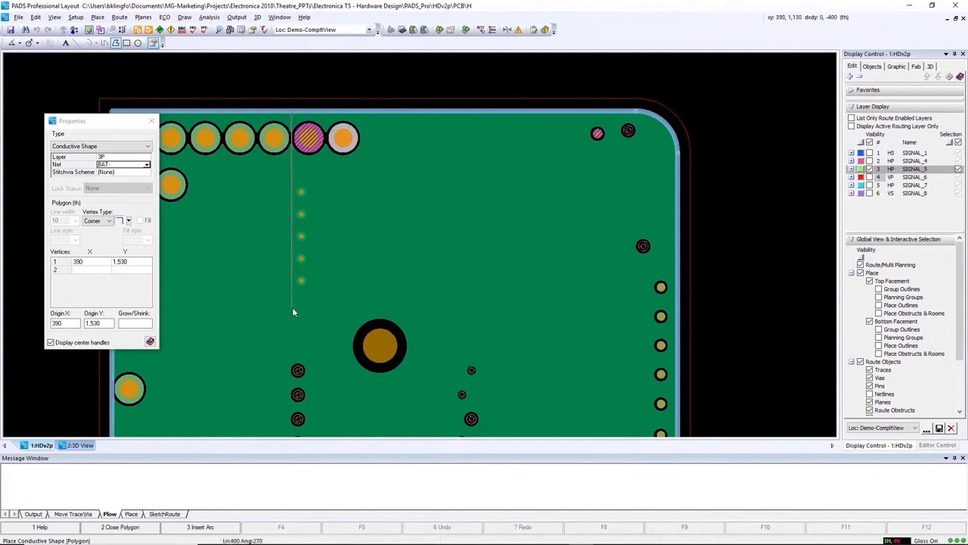
click(677, 308)
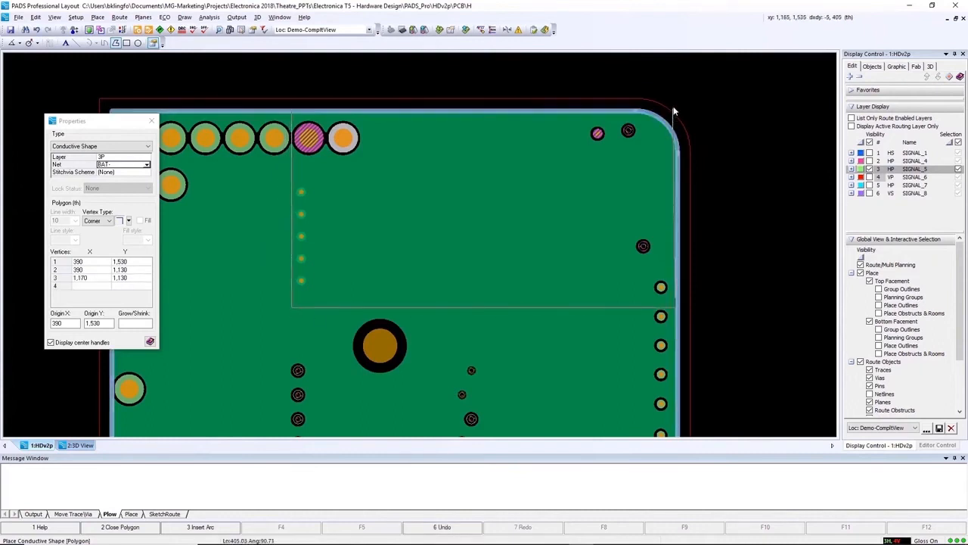
double_click(672, 120)
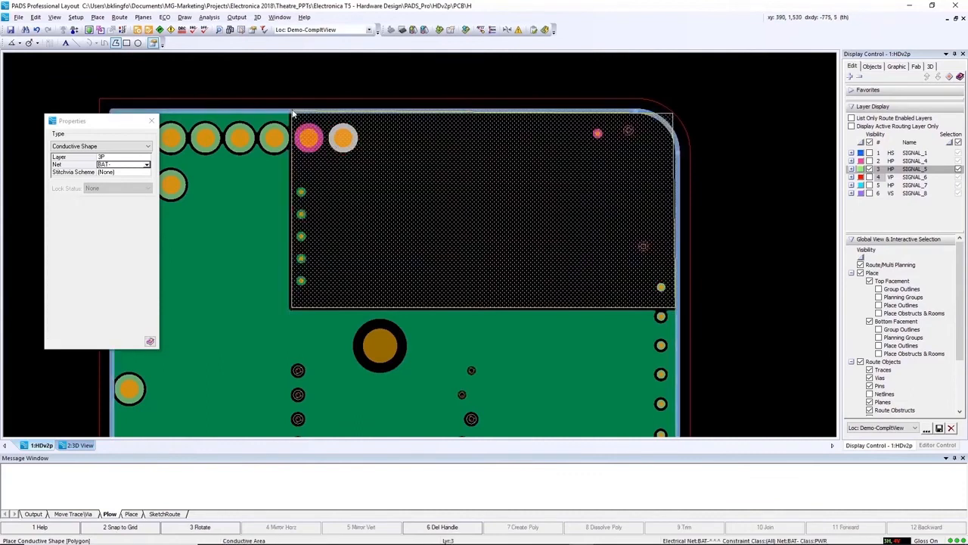
scroll(205, 277, up, 5)
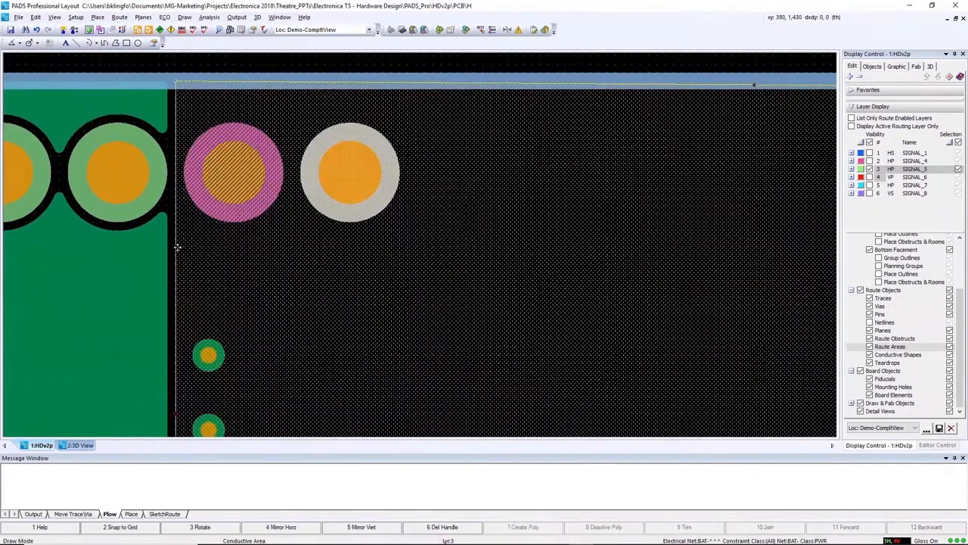
- Change the BAT- conductive shape on layer 3 to the Plane Shape type
double_click(177, 247)
click(126, 147)
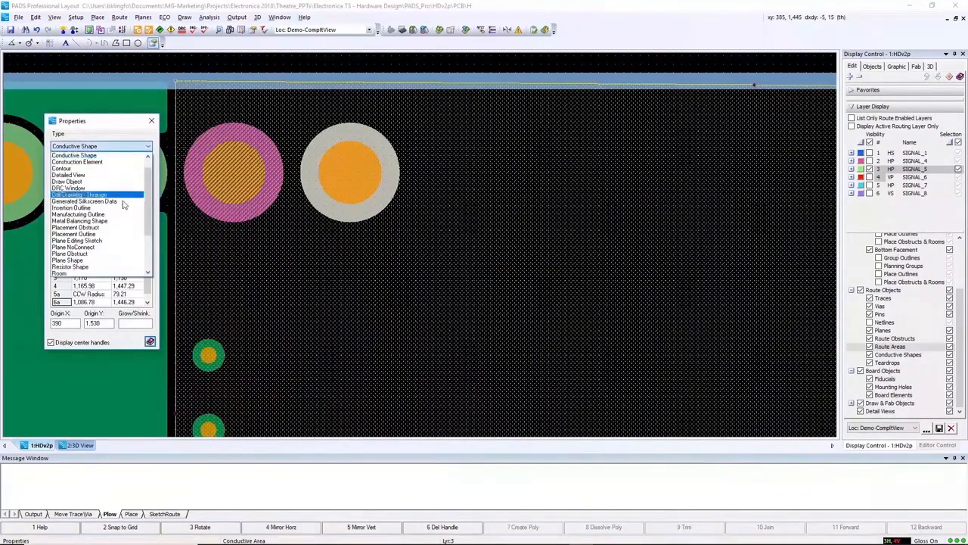
click(103, 264)
click(152, 121)
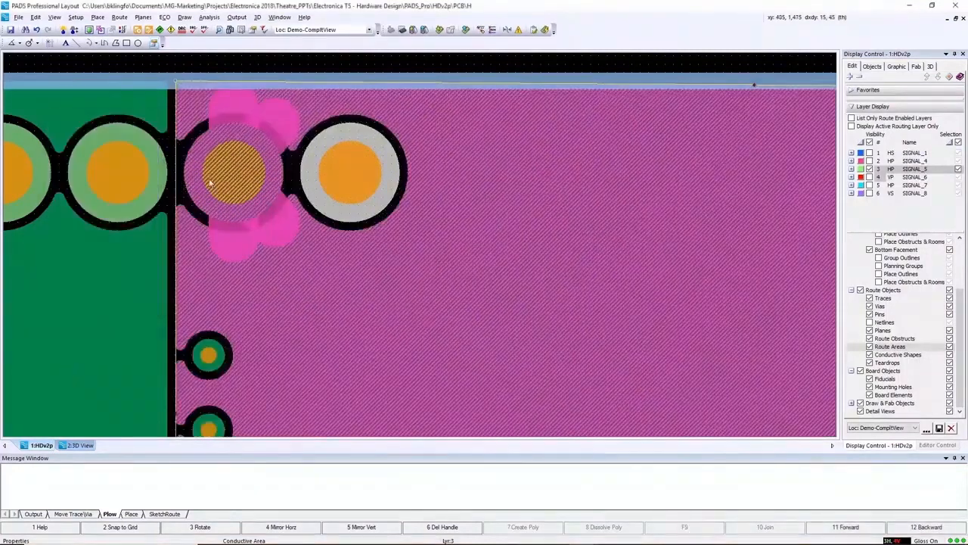
- Apply the layer 3 thermal override with eight tie legs, 30 th and 6 th, to the BAT- pin, and move the plane's left edge outward
right_click(228, 177)
click(272, 287)
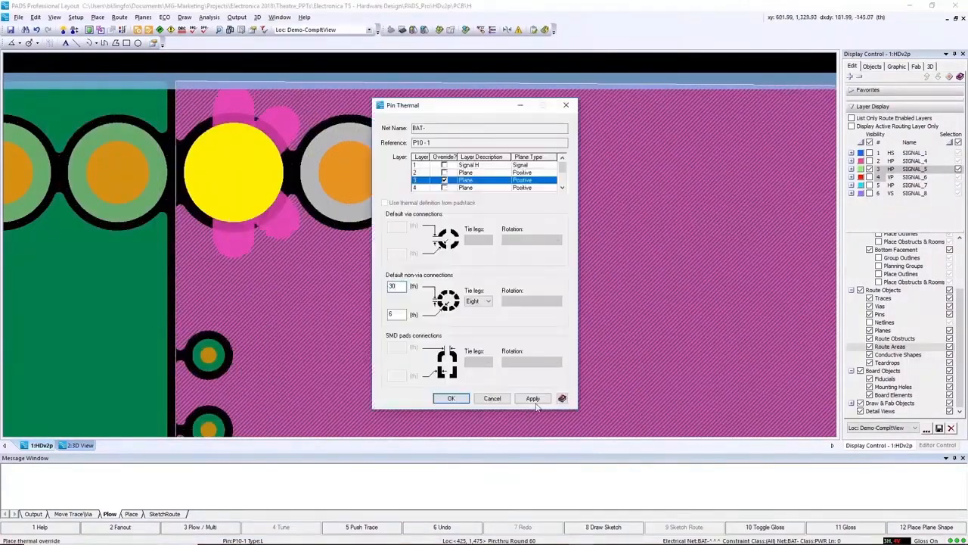
click(531, 399)
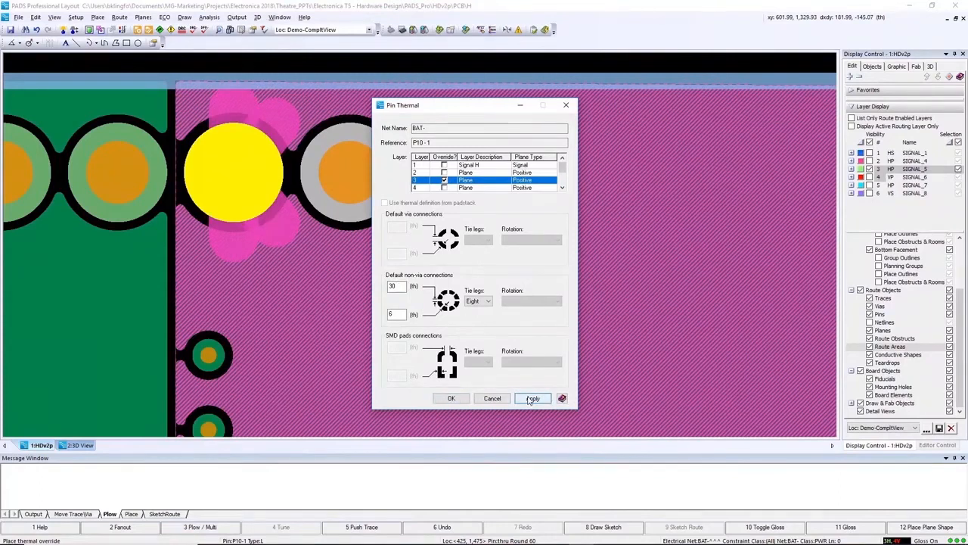
click(451, 398)
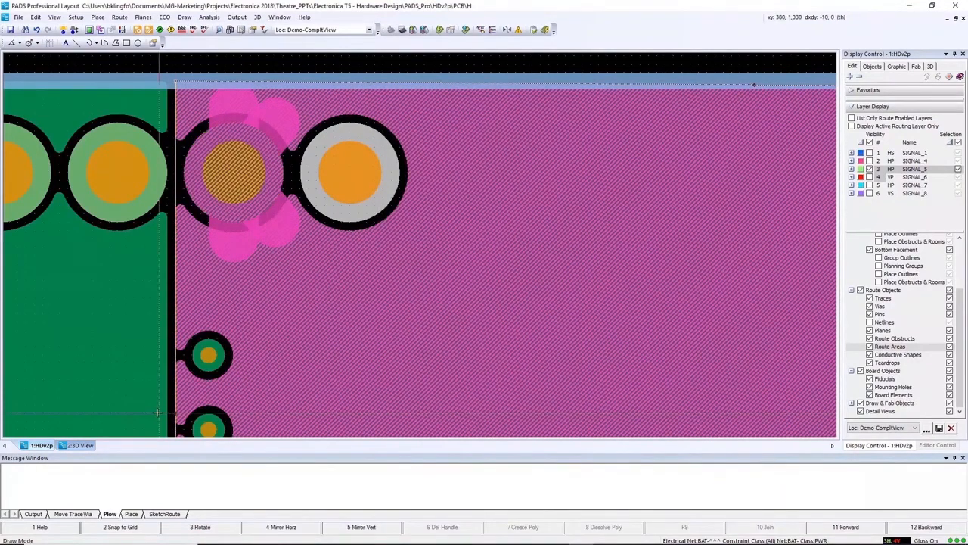
drag(157, 412, 152, 413)
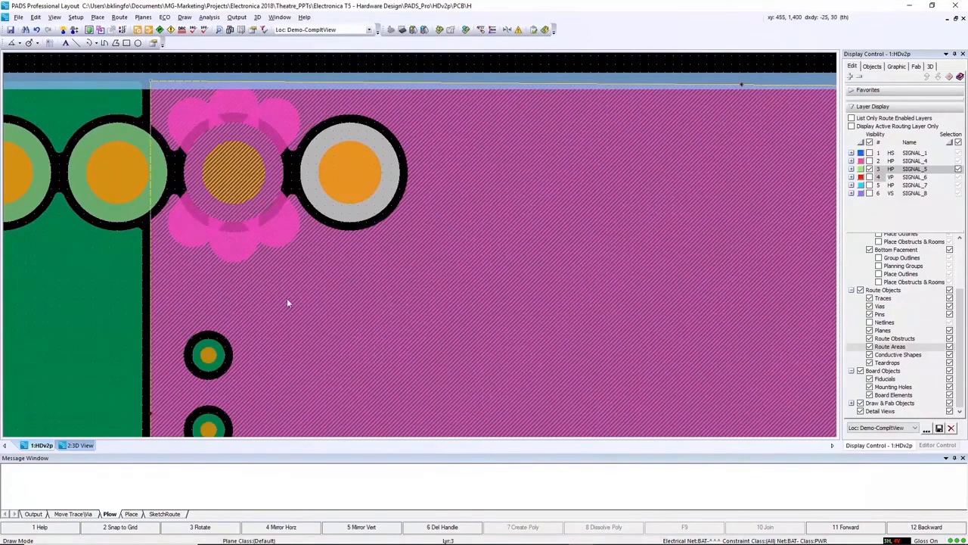
- Show layers 1 and 6, and move the column's top via above its green pad and the lowest via below its own
scroll(287, 298, down, 3)
scroll(261, 378, up, 2)
click(870, 153)
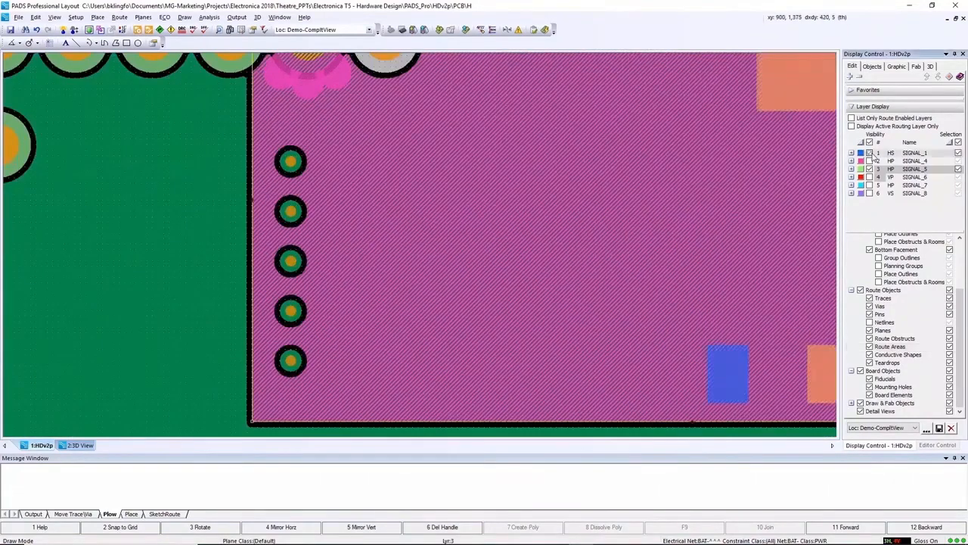
click(870, 193)
click(290, 163)
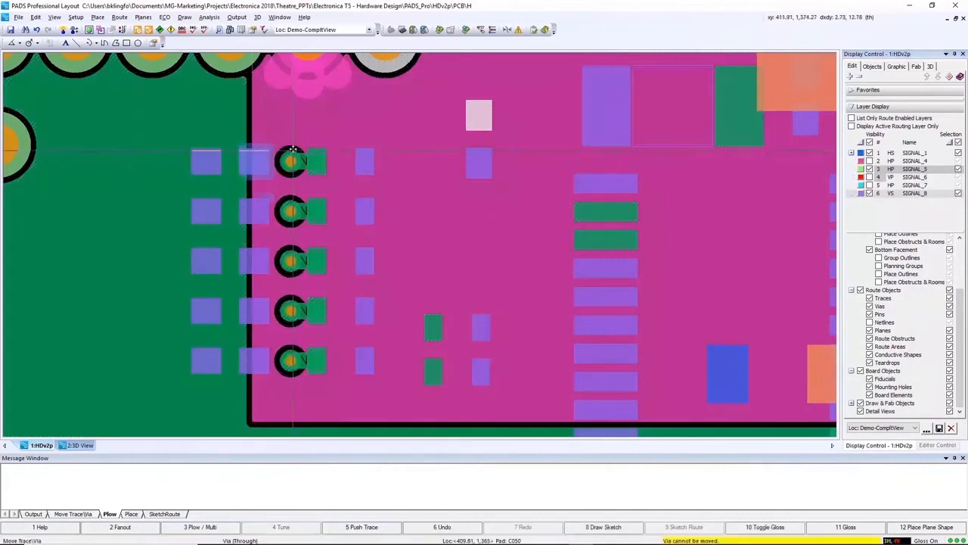
drag(290, 159, 317, 130)
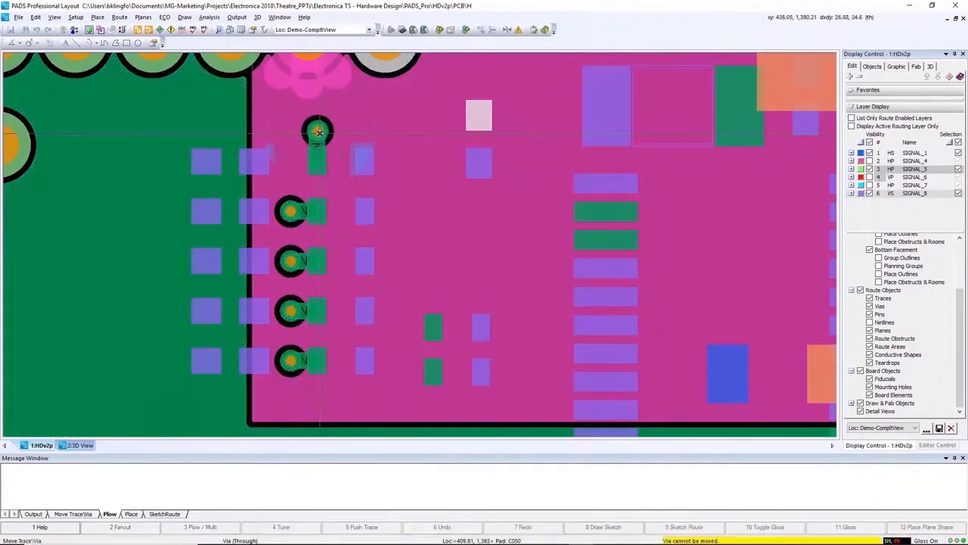
drag(297, 360, 317, 391)
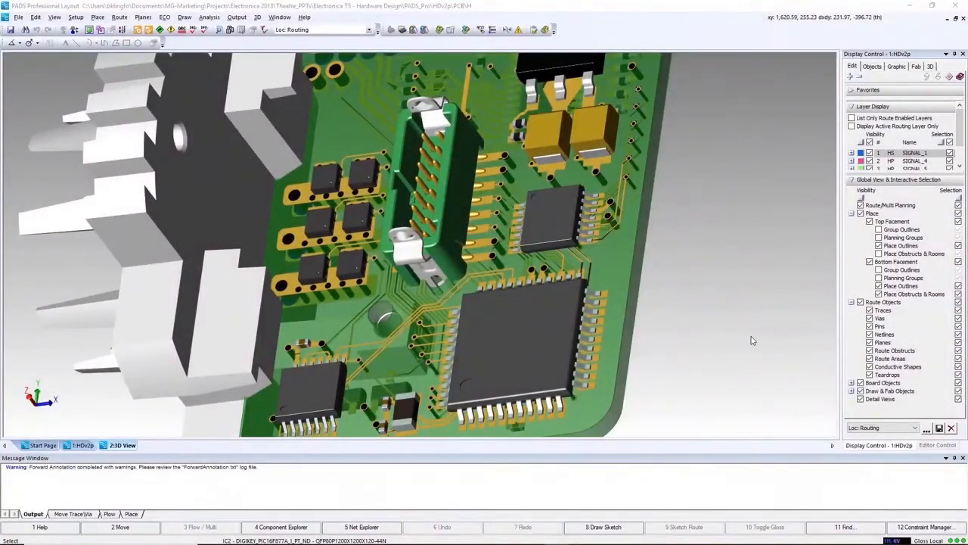
- Close the 3D view and export the board to HyperLynx SI/PI/Thermal
click(963, 19)
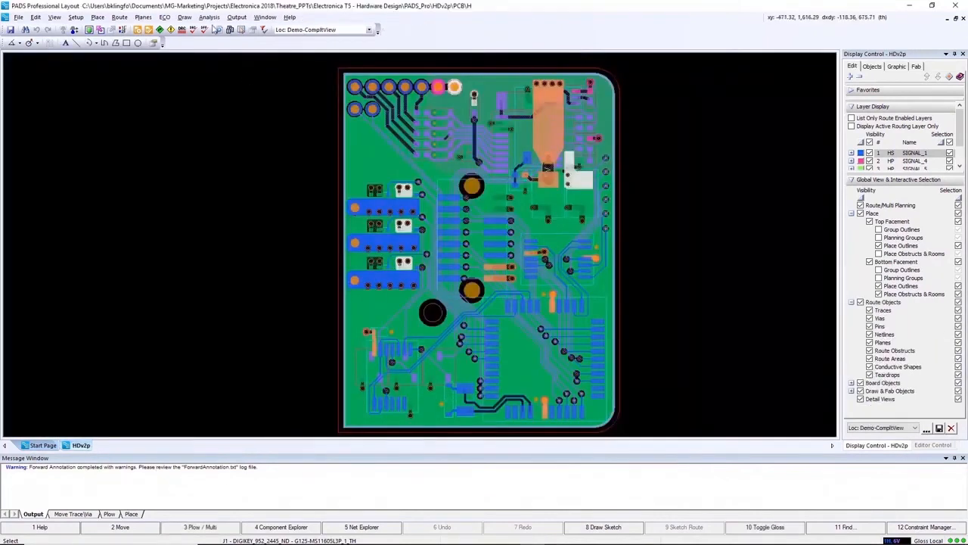
click(210, 18)
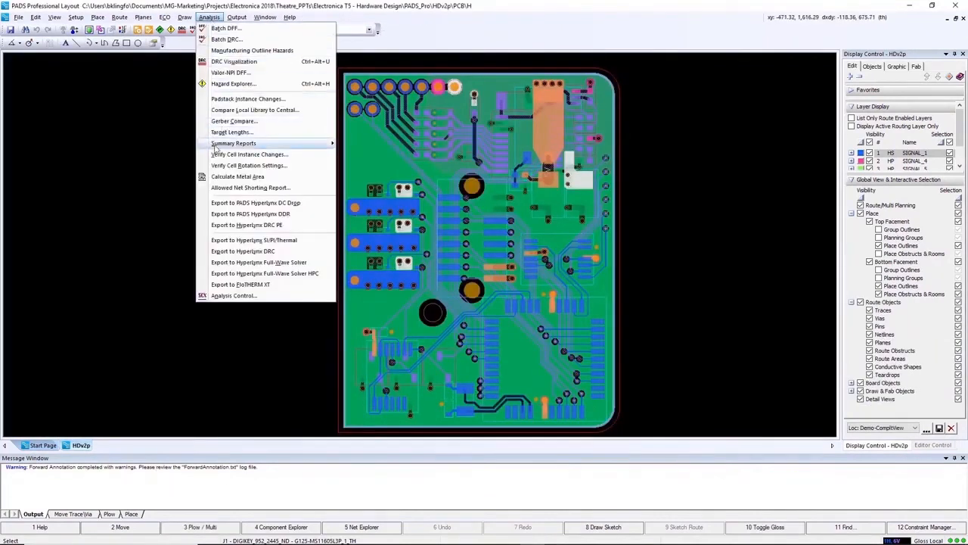
click(244, 241)
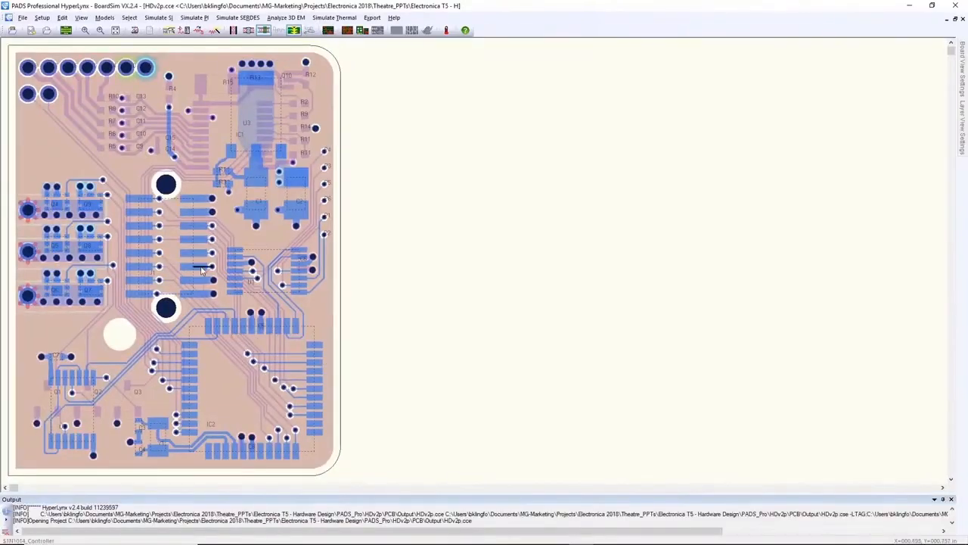
- Isolate the net running from connector J1 to IC2 pin 21 in HyperLynx BoardSim
right_click(201, 269)
click(217, 273)
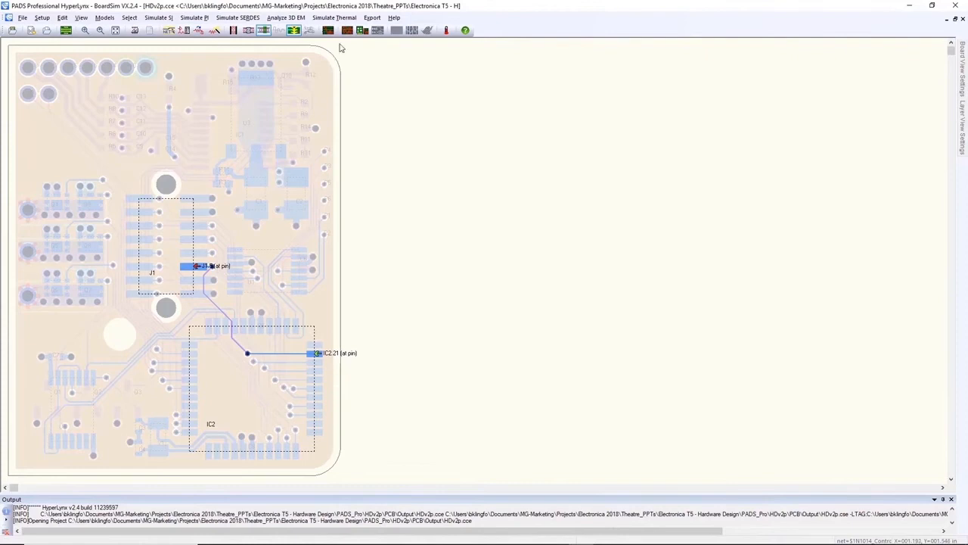
click(328, 30)
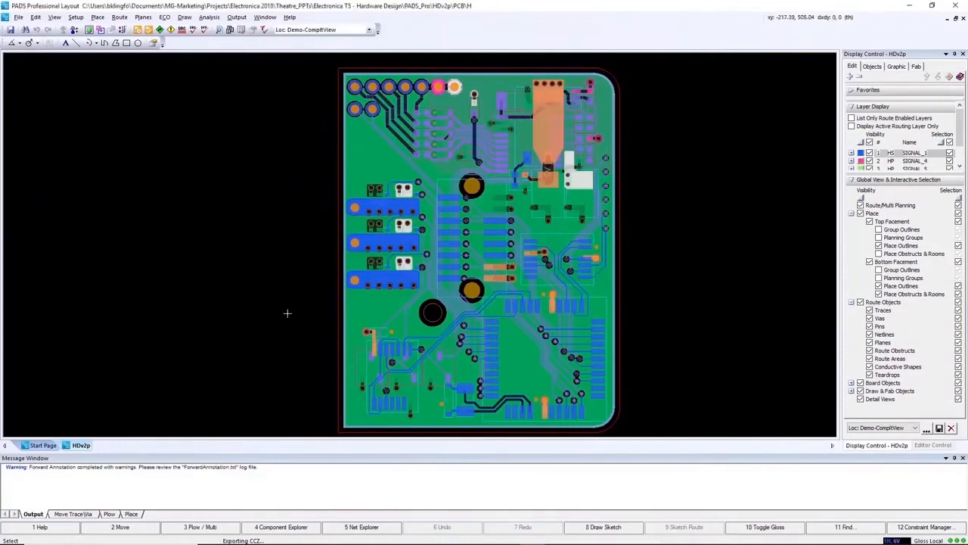
- Back in PADS Professional Layout, run a Batch DRC on the entire design and all layers with the Final DRC scheme
click(204, 18)
click(219, 39)
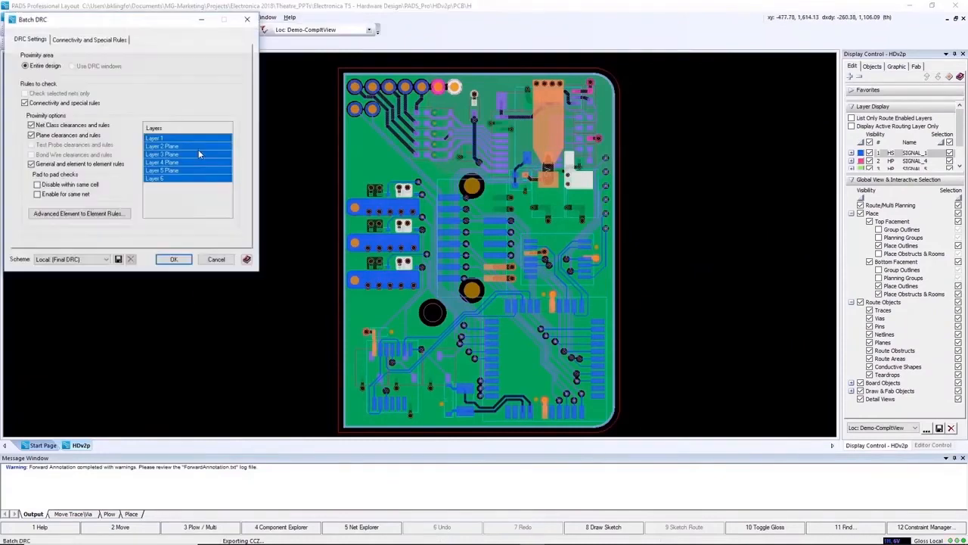
click(165, 262)
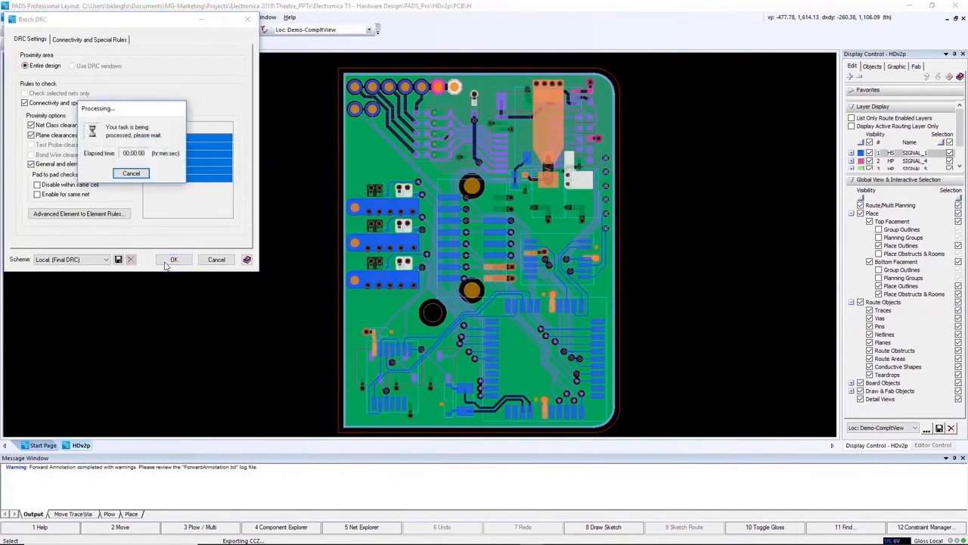
- Show the batch proximity hazards in the Hazard Explorer and locate the placement outline violation between IC2 and J1
click(209, 17)
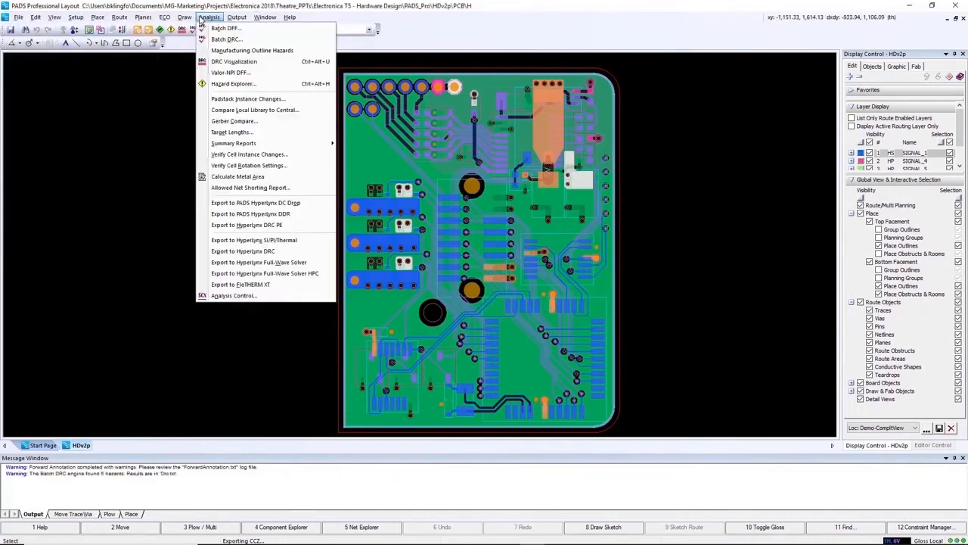
click(233, 83)
click(73, 99)
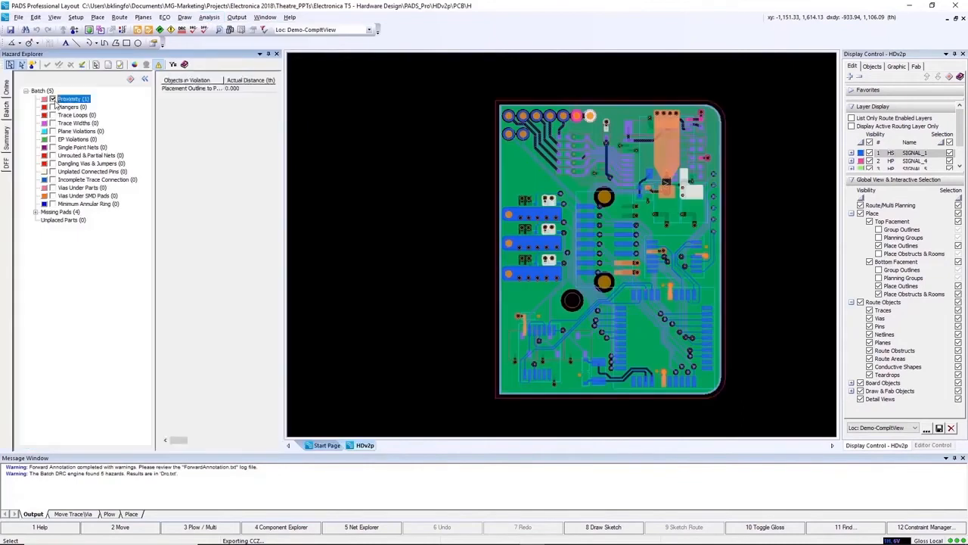
click(198, 88)
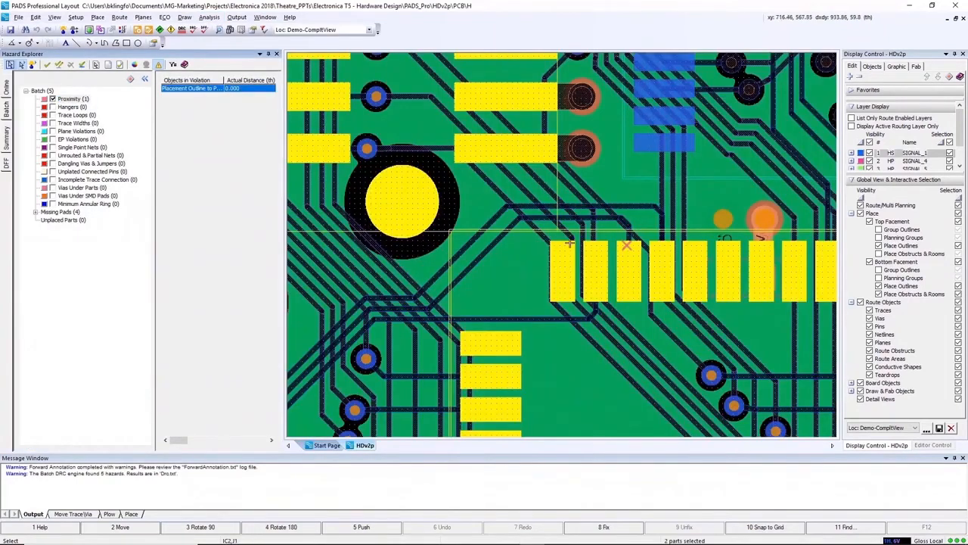
scroll(488, 262, down, 3)
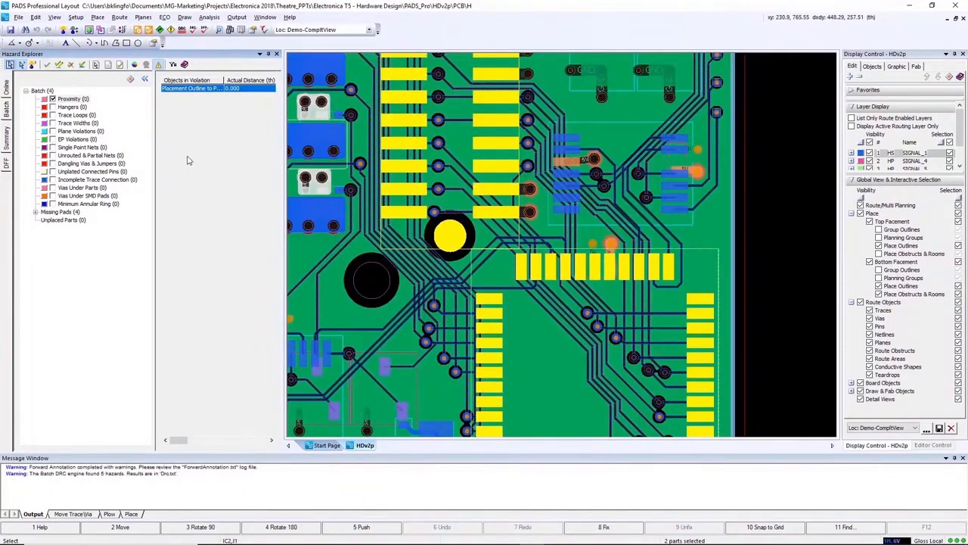
- Set up a Batch DFF check of the entire design with all analyses performed and all layers selected
click(6, 163)
click(209, 17)
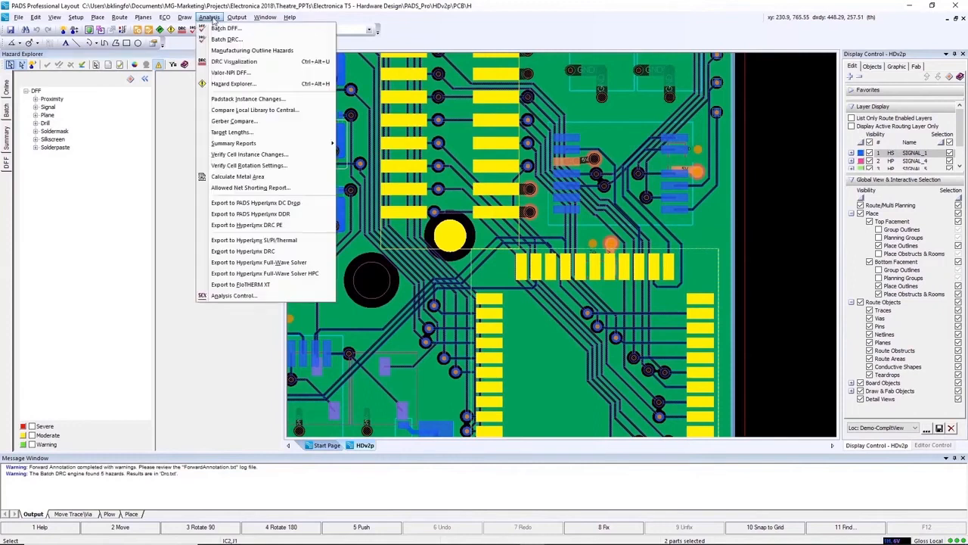
click(227, 24)
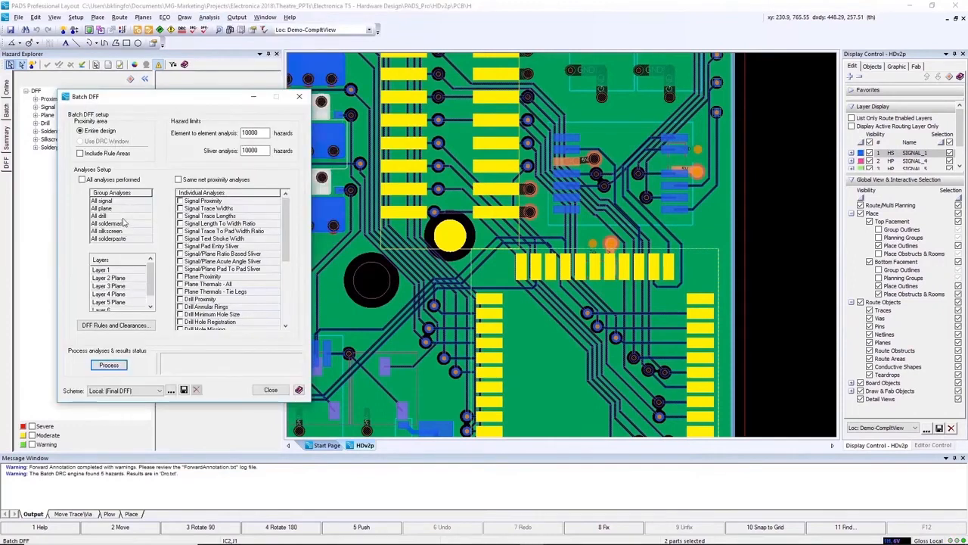
click(82, 179)
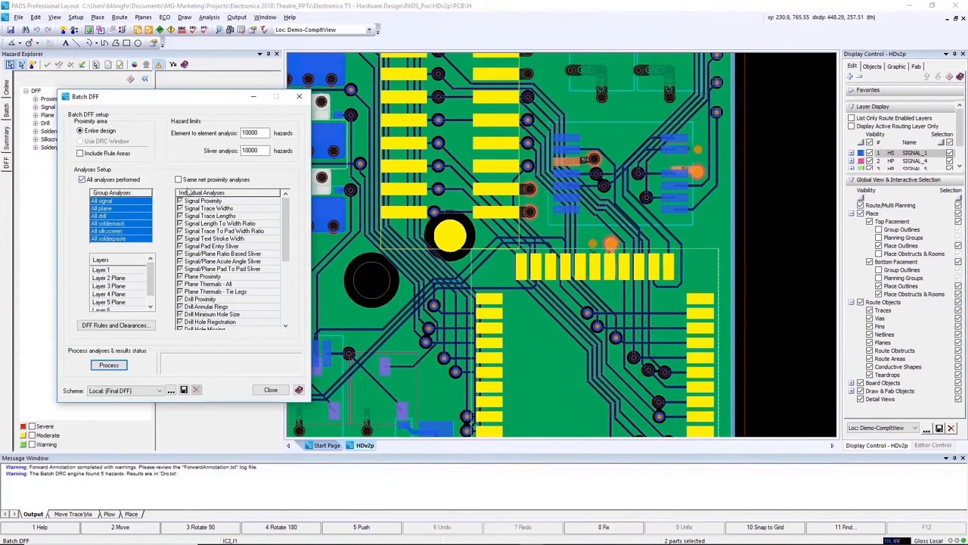
drag(286, 221, 287, 195)
click(125, 271)
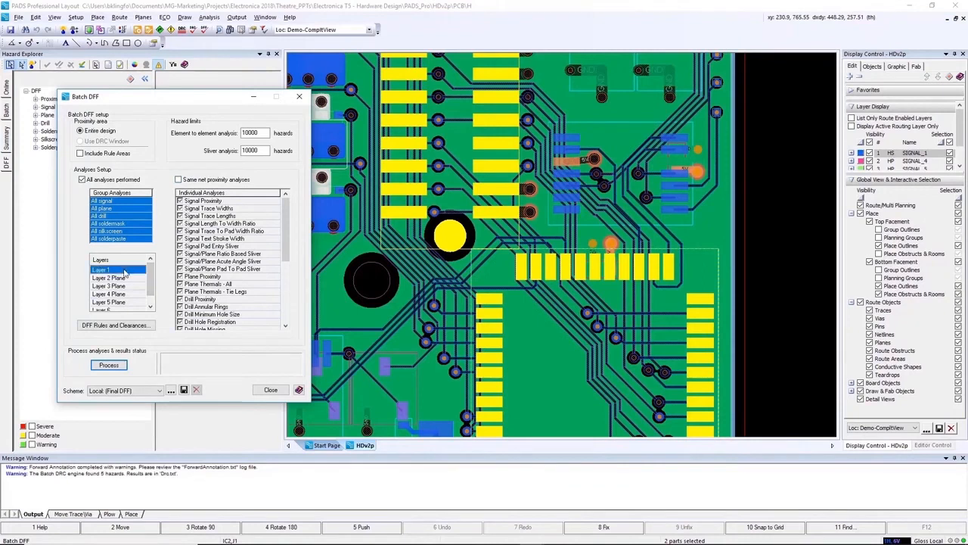
double_click(124, 272)
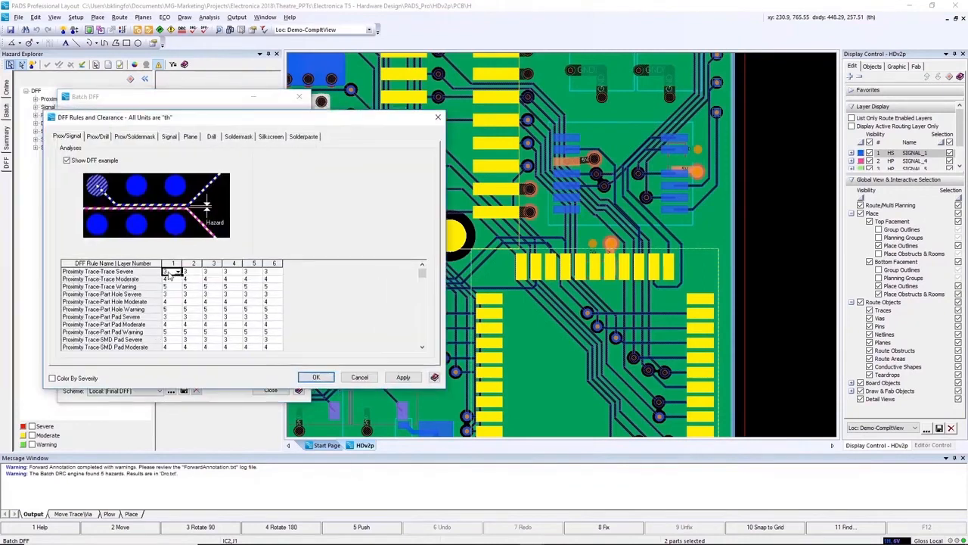
- Review the DFF rules and clearances for drill and soldermask proximity, signal, plane, drill, soldermask, silkscreen and solderpaste
click(104, 138)
click(128, 136)
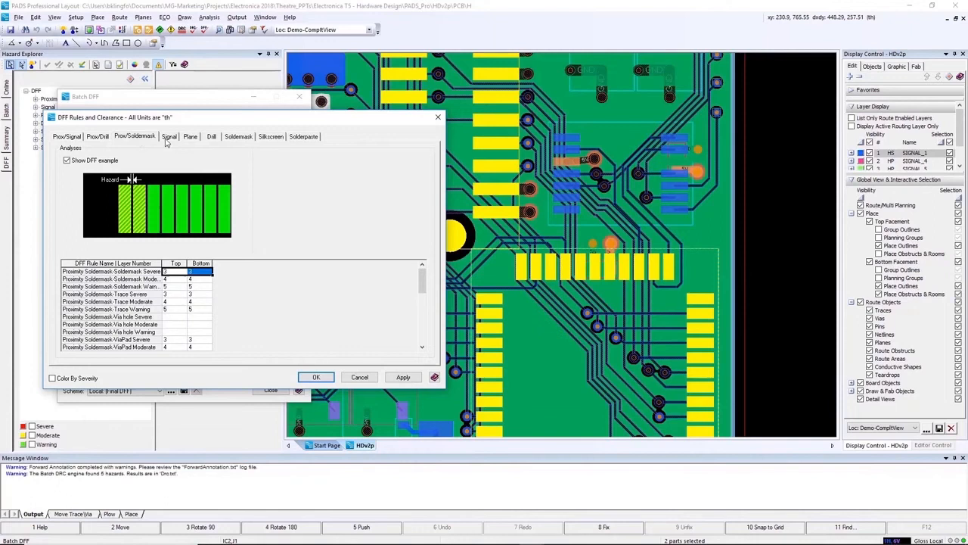
click(170, 138)
click(191, 137)
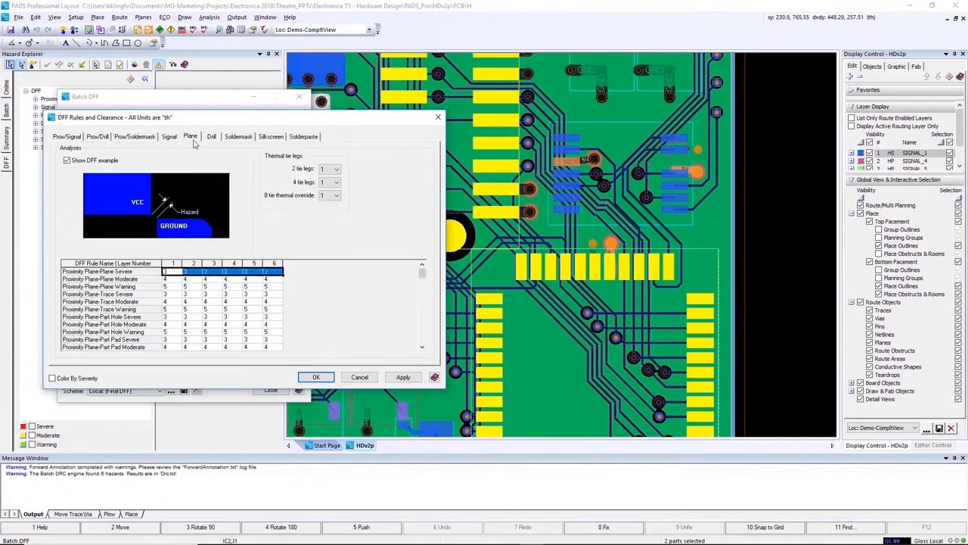
click(211, 139)
click(237, 137)
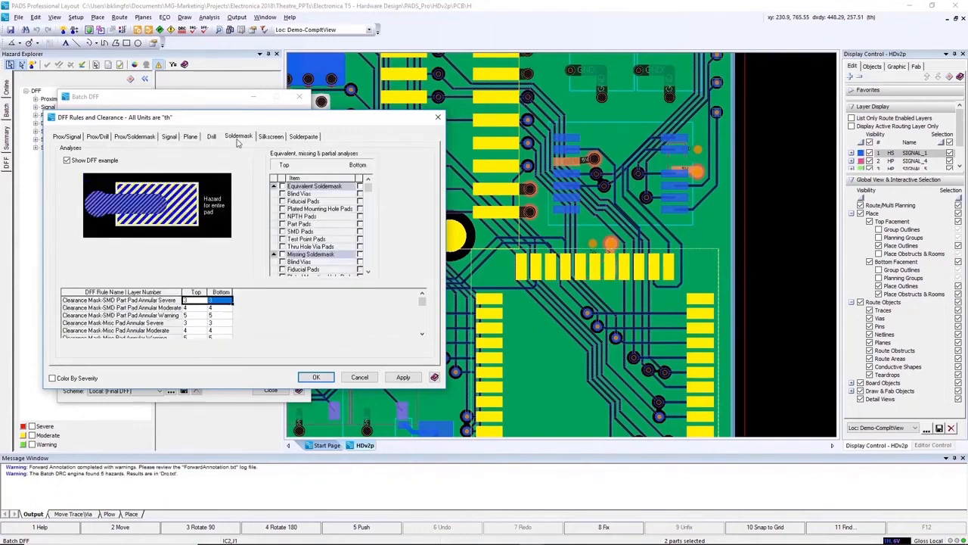
click(272, 141)
click(301, 141)
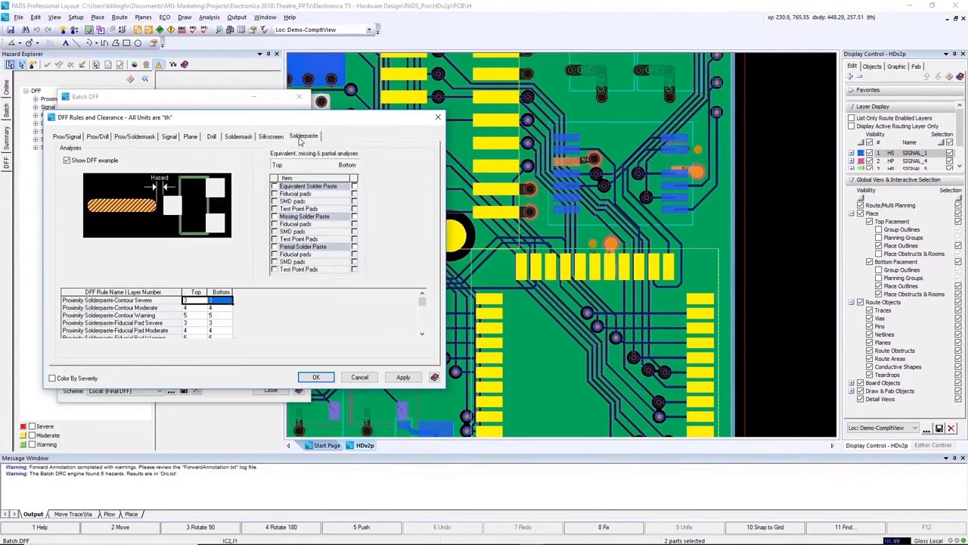
click(318, 377)
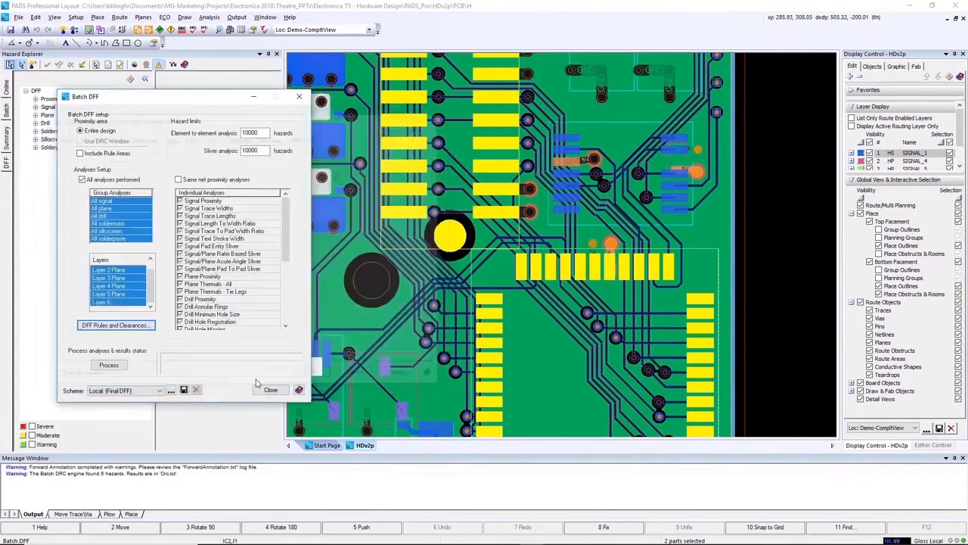
- Save the Batch DFF setup locally with the job as scheme (Final DFF) and process the analyses
click(183, 390)
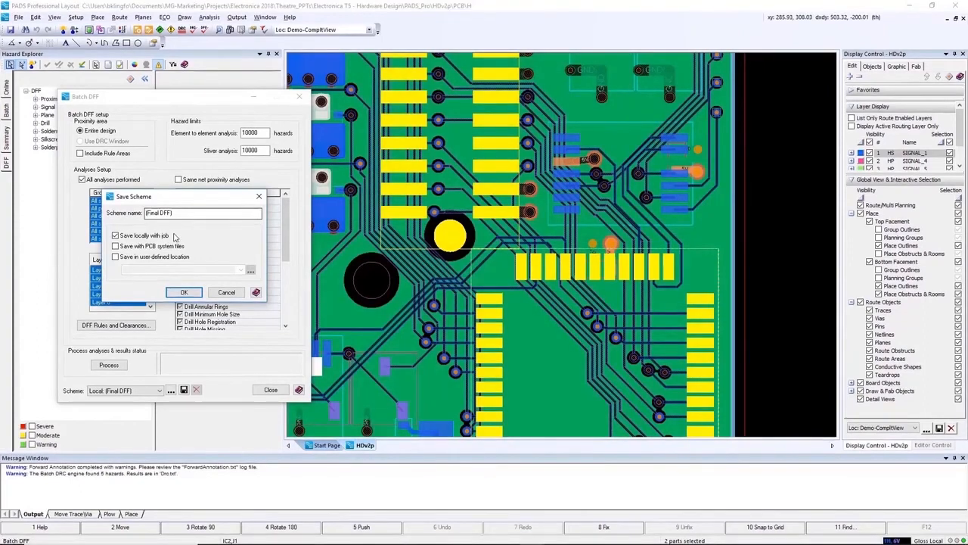
click(184, 293)
click(194, 278)
click(110, 366)
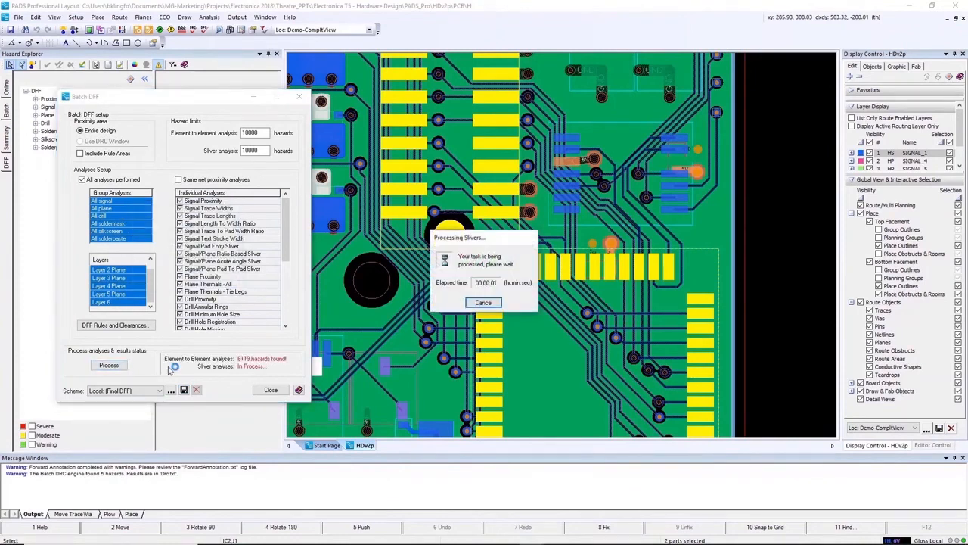
click(271, 389)
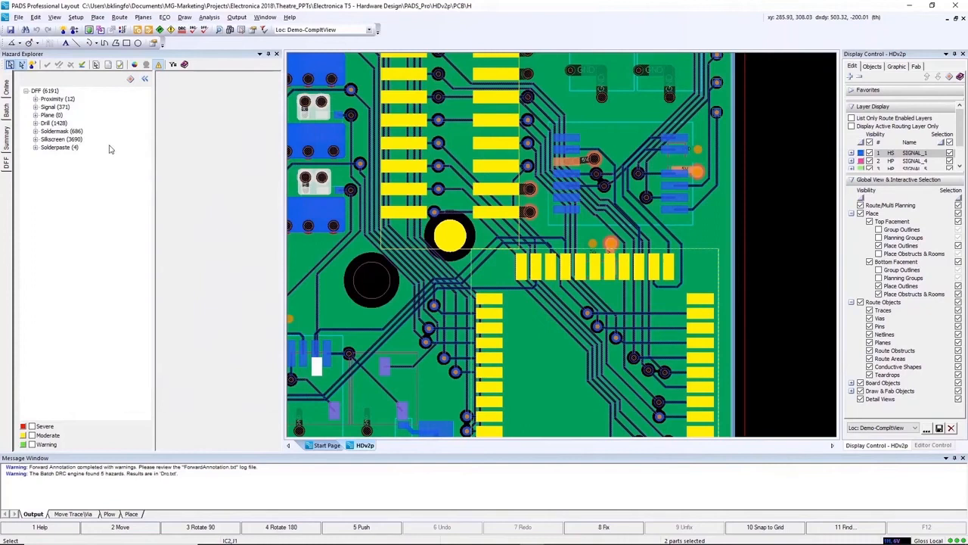
- Show the soldermask proximity hazards of the DFF results and locate the last one listed on the board
click(36, 99)
click(77, 108)
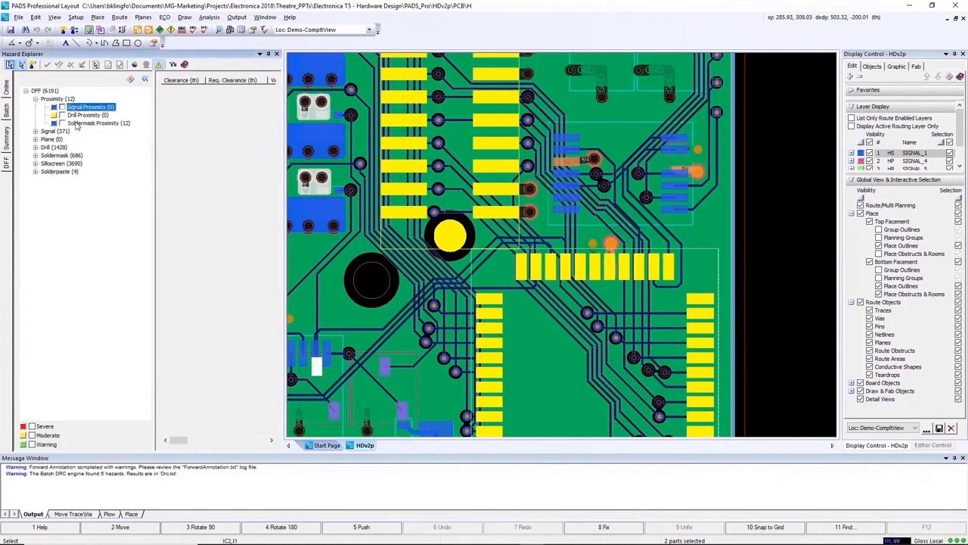
click(76, 123)
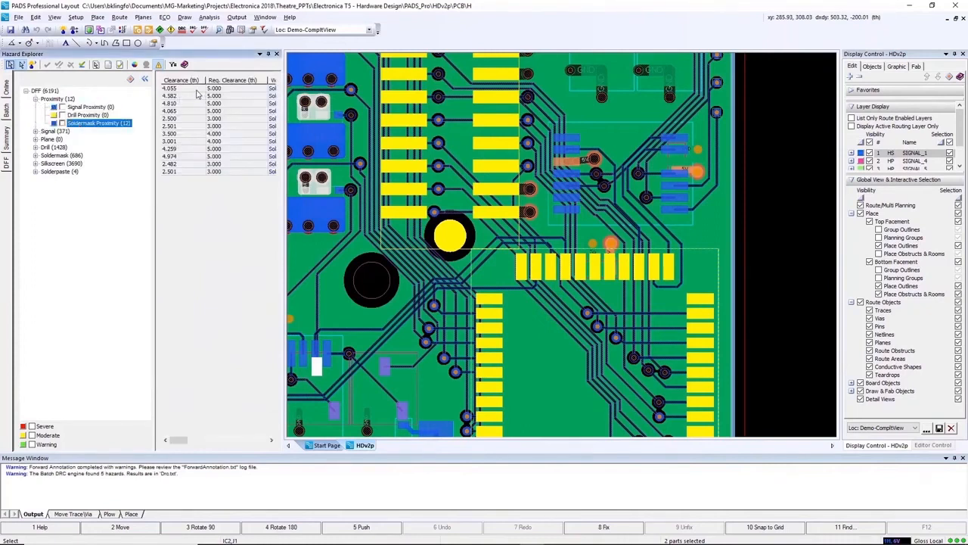
click(189, 172)
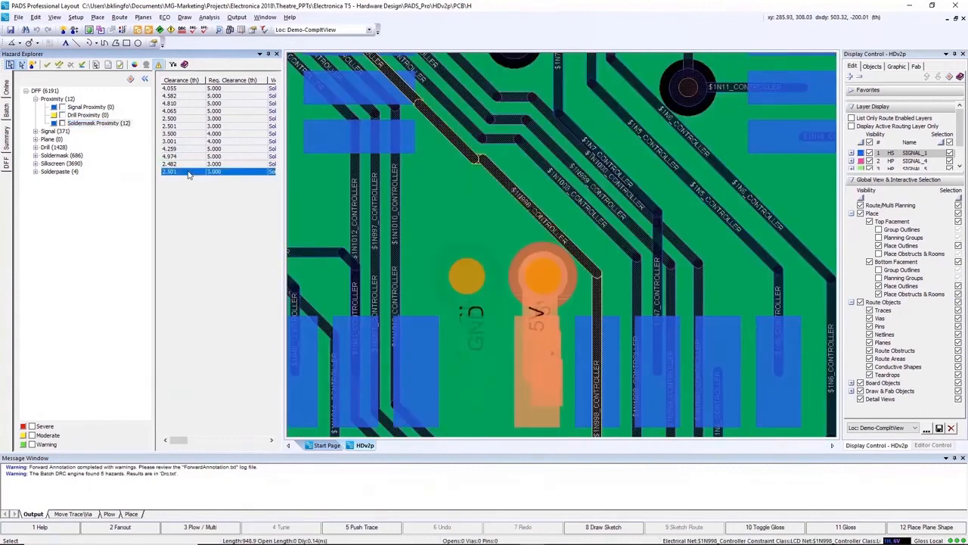
- Move the diagonal segment of the $1N998_CONTROLLER trace away from the 5V via to clear the soldermask proximity hazard
click(529, 222)
scroll(534, 221, up, 3)
scroll(534, 220, down, 3)
click(544, 221)
drag(545, 222, 564, 202)
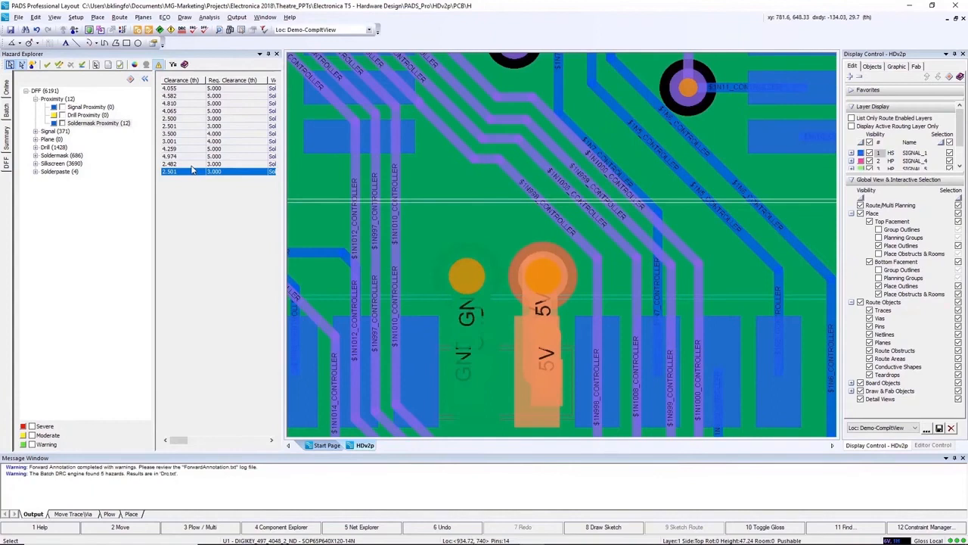
- Locate the 2.482 th soldermask proximity hazard and hide the SIGNAL_5, SIGNAL_6 and SIGNAL_7 layers
click(189, 163)
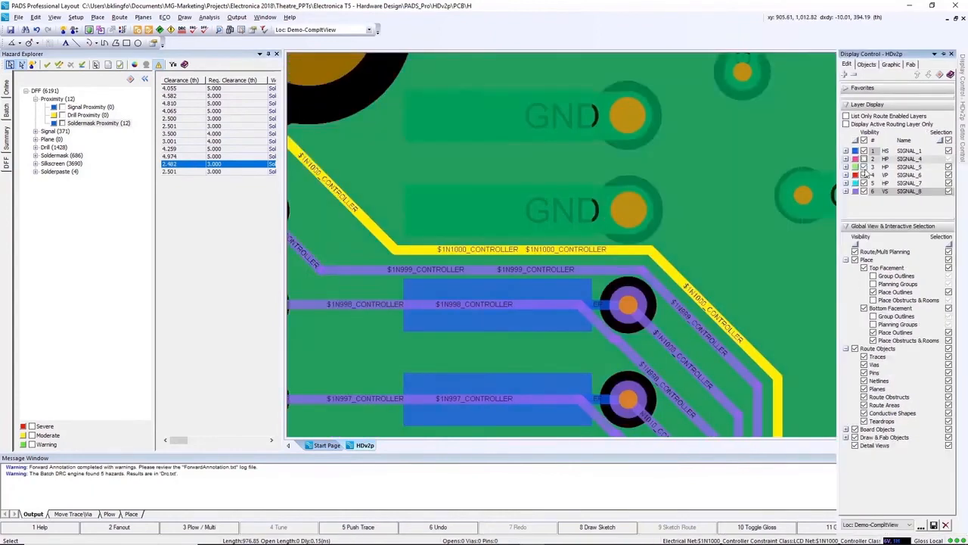
click(864, 166)
click(864, 175)
click(864, 183)
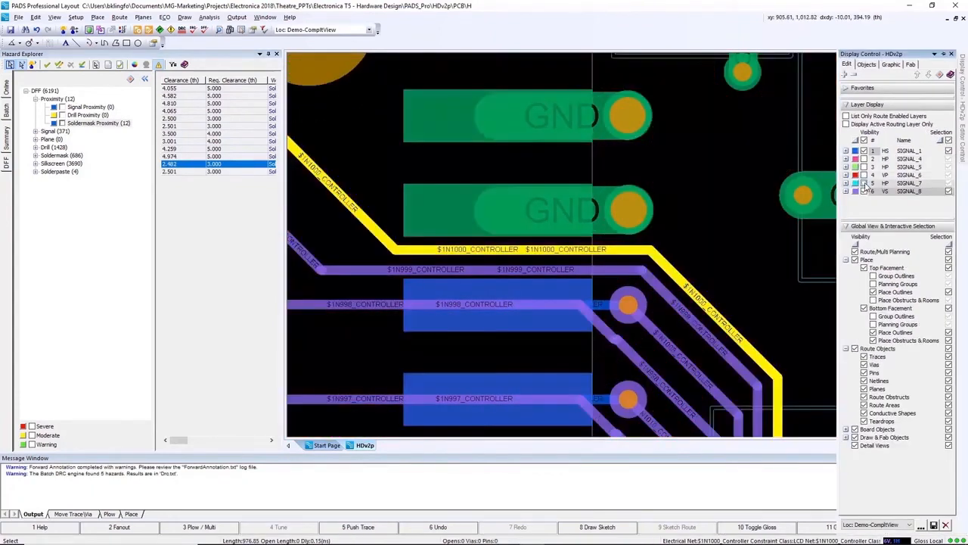
- Move the $1N1000_CONTROLLER trace up between the two GND pads and shift its vertical run clear of the GND vias
click(629, 250)
mouse_move(628, 251)
mouse_down()
mouse_move(634, 163)
mouse_move(660, 171)
mouse_up()
drag(670, 222, 705, 222)
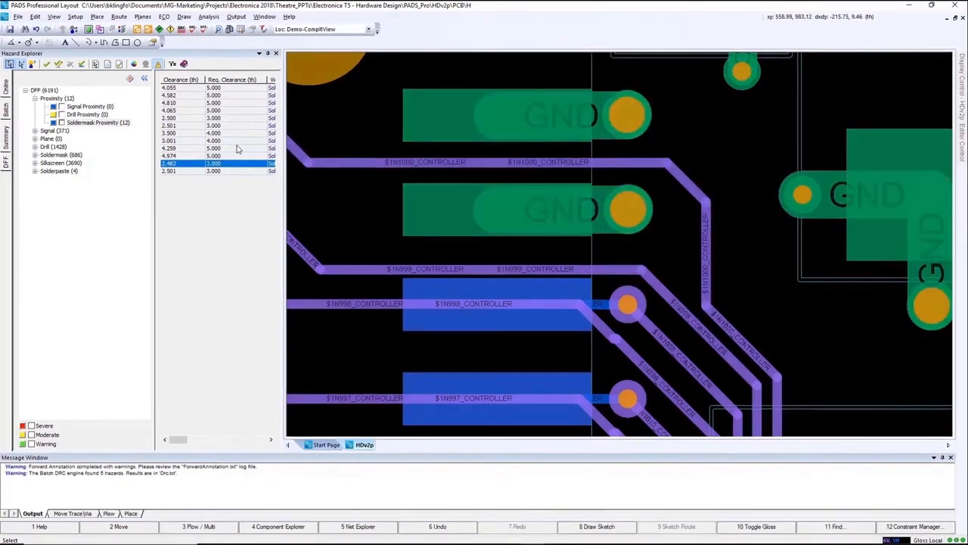
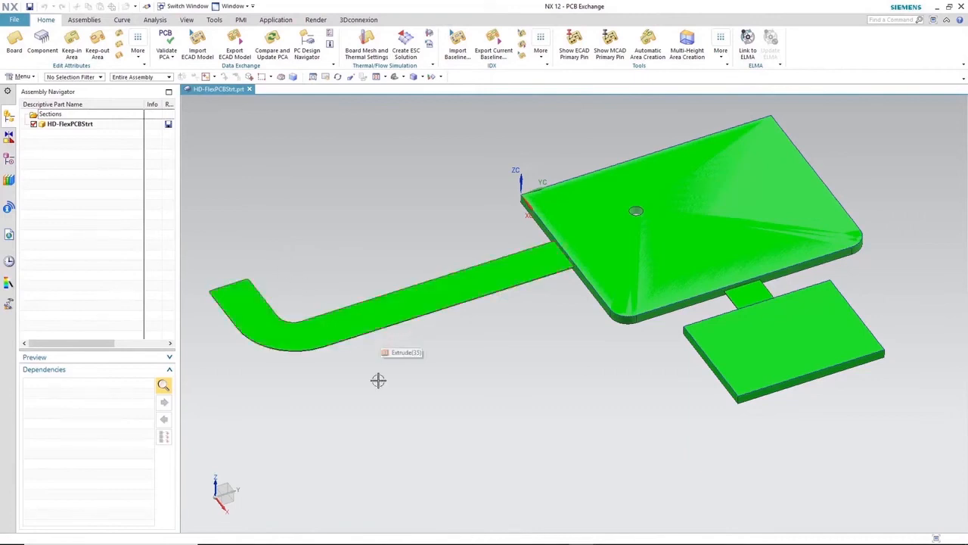
- In PADS Professional Layout, add a 3D view of Hand-Drill-Flex and apply the HDF_Start_PCB.idx baseline in the MCAD Collaborator
mouse_move(487, 404)
middle_down()
mouse_move(490, 375)
mouse_move(512, 383)
mouse_move(501, 398)
mouse_move(489, 395)
middle_up()
click(237, 16)
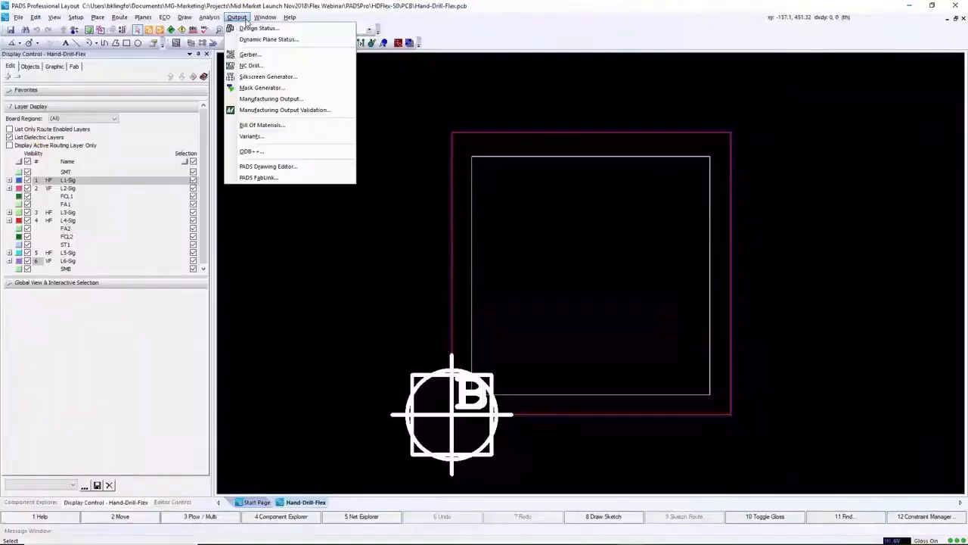
mouse_move(265, 17)
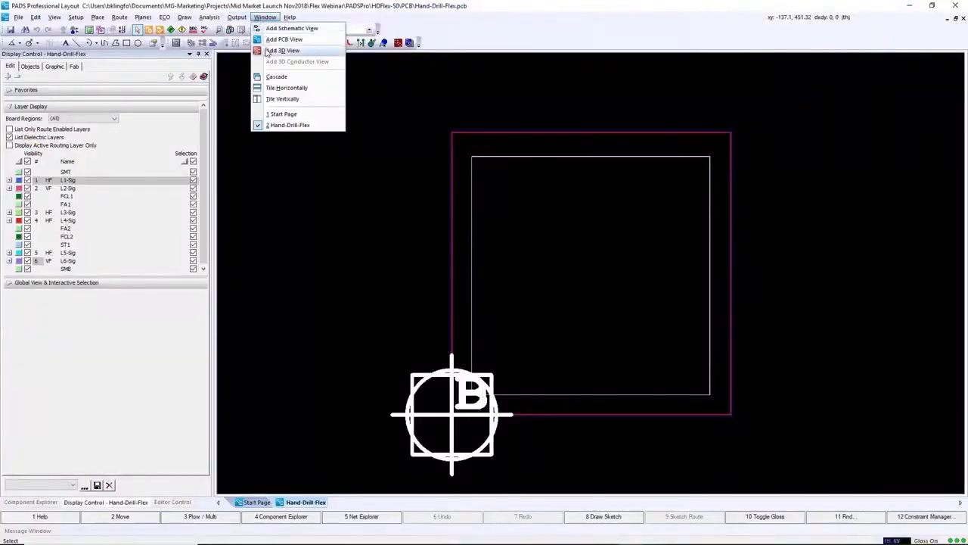
click(266, 51)
click(126, 105)
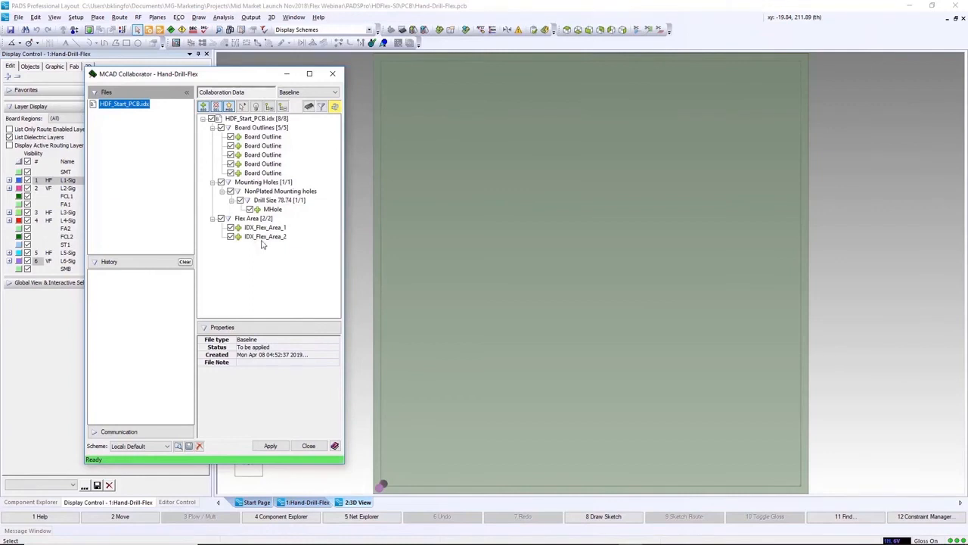
click(272, 446)
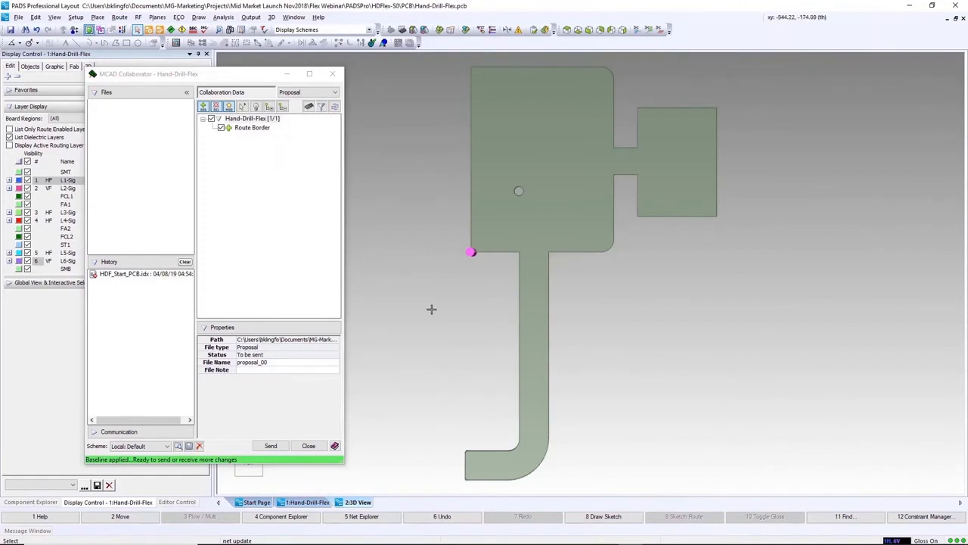
click(315, 448)
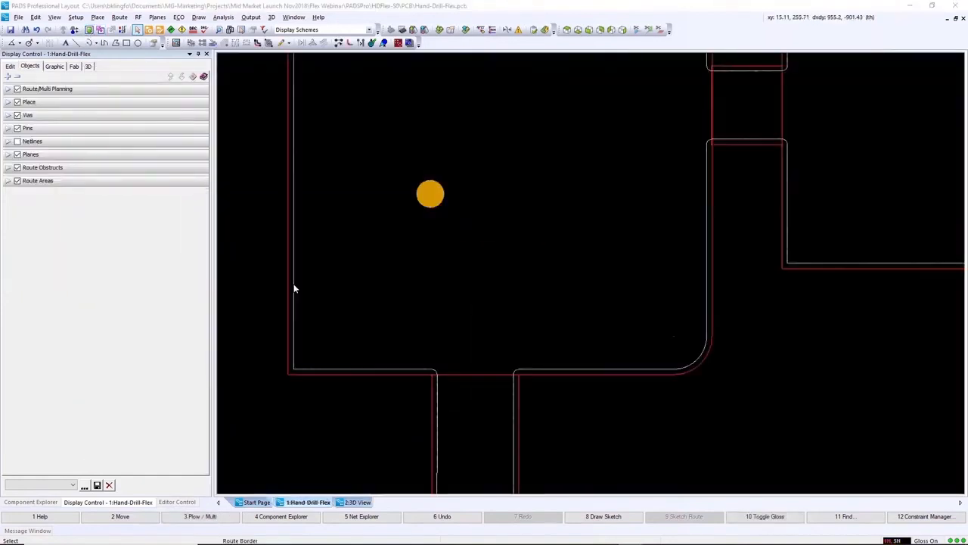
- Rename the IDX_Flex_Area_2 board outline as Flex_LCD
double_click(430, 398)
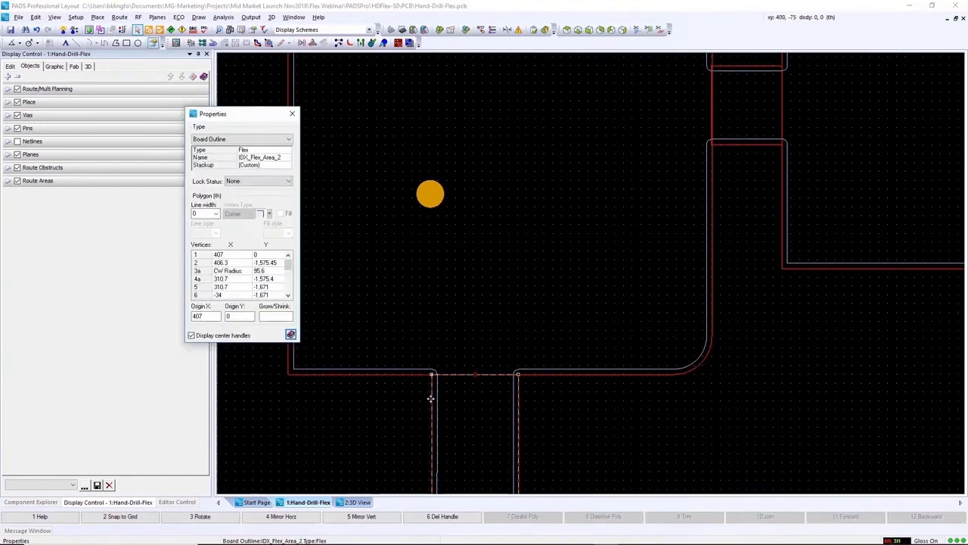
double_click(284, 159)
text(Flex_LCD)
key(Return)
- Customize the Flex_LCD stackup by excluding the upper rigid layers SMT, L1-Sig, S1, L2-Sig and S2
click(286, 166)
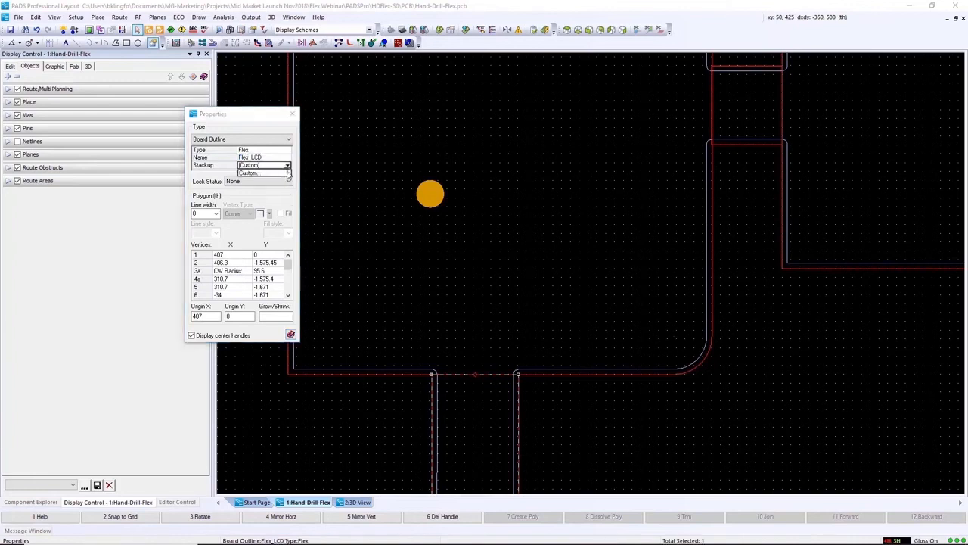
click(288, 173)
click(133, 194)
click(133, 202)
click(133, 209)
click(133, 217)
click(133, 224)
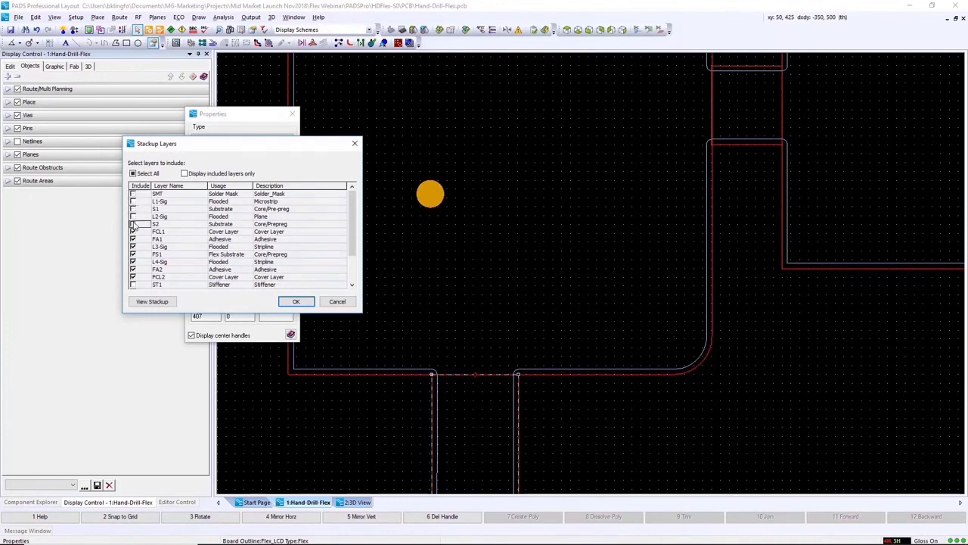
- Exclude the lower layers S3, L5-Sig, S4, L6-Sig and SMB from the Flex_LCD stackup and include stiffener ST1
scroll(133, 289, down, 2)
click(133, 254)
click(133, 261)
click(133, 270)
click(133, 277)
click(133, 284)
click(134, 246)
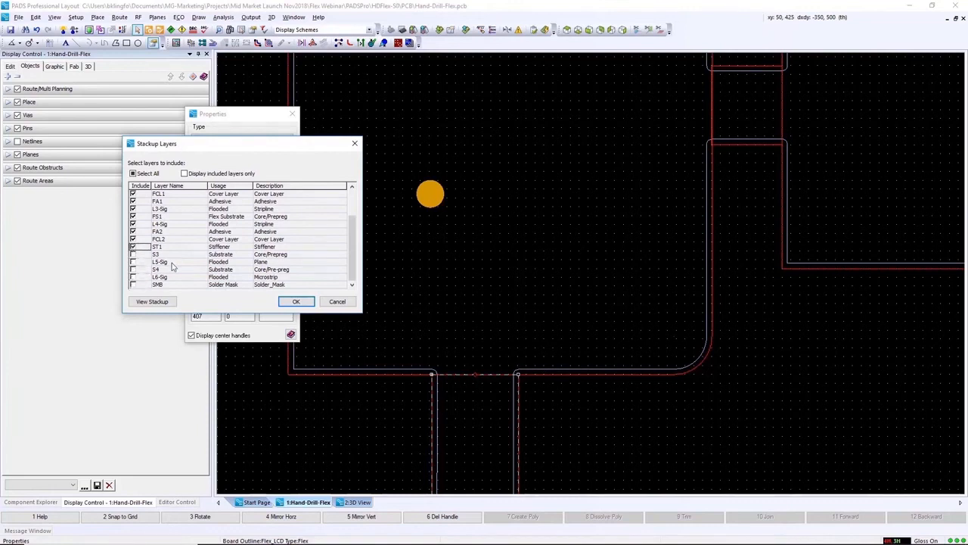
- Preview the custom Flex_LCD stackup, accept the layer selection and finish editing the outline's properties
scroll(187, 273, up, 2)
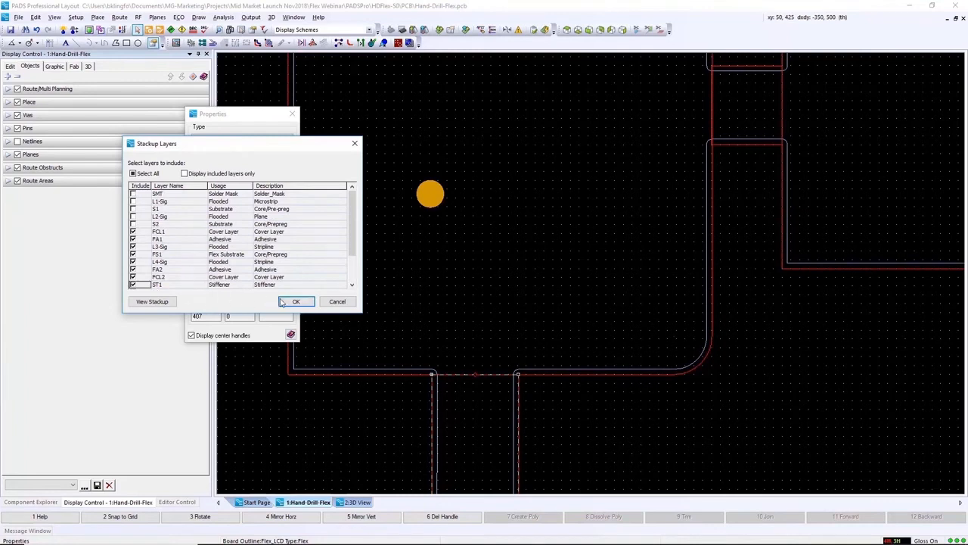
click(153, 302)
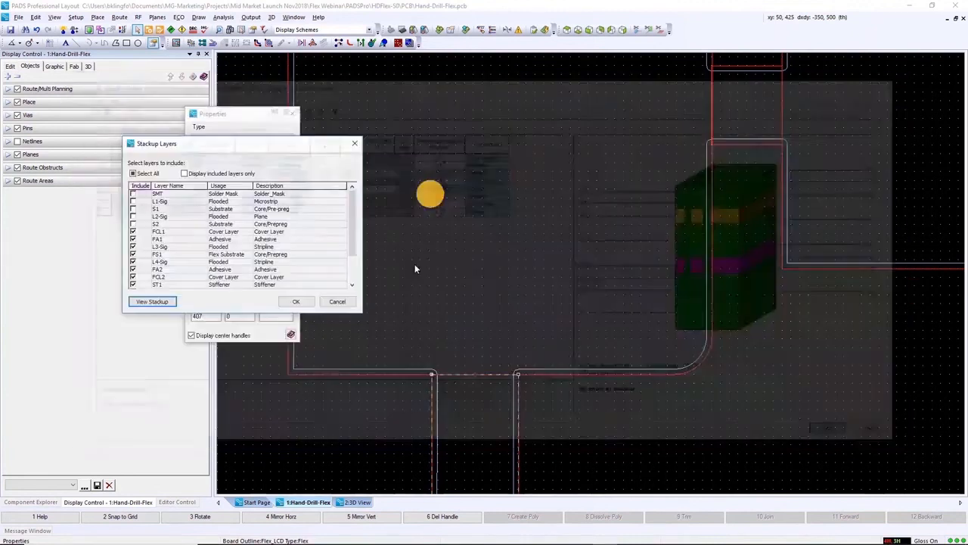
key(Escape)
click(295, 302)
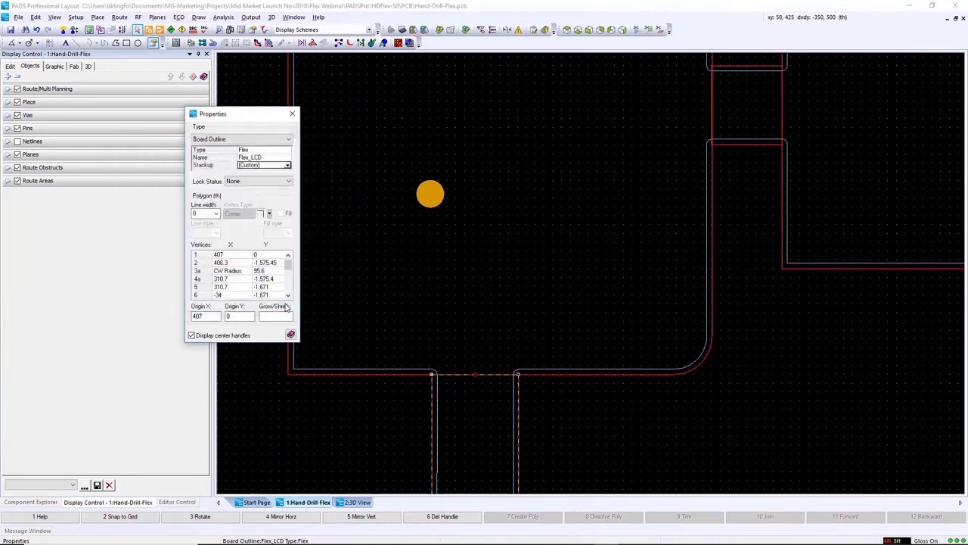
click(292, 113)
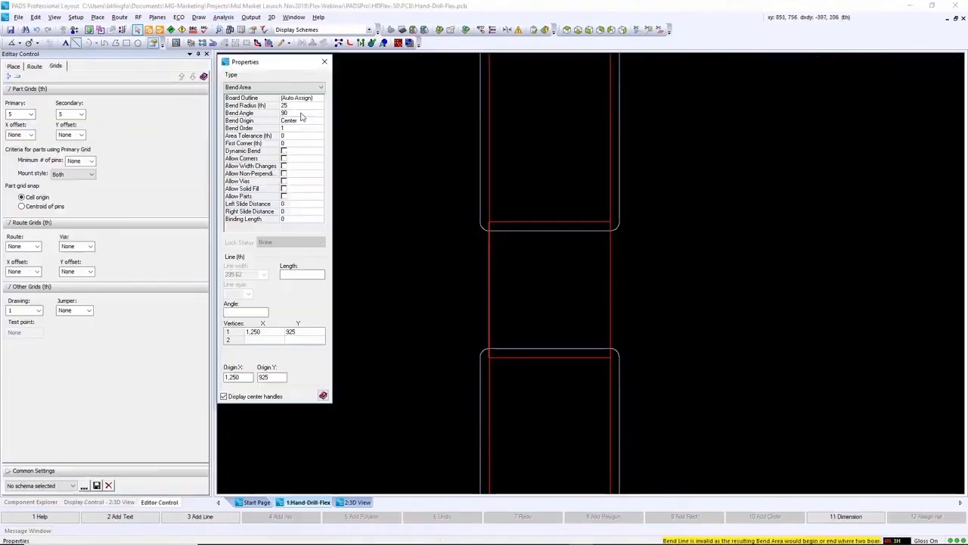
- Set the bend origin to Left and draw a vertical bend line about 302 th long across the Flex_BT area
click(301, 122)
click(319, 121)
click(312, 136)
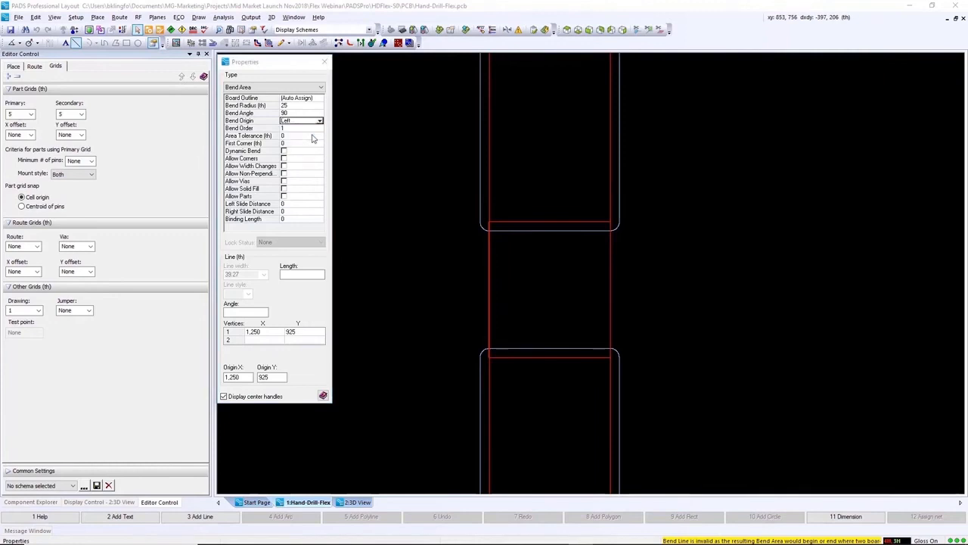
click(504, 389)
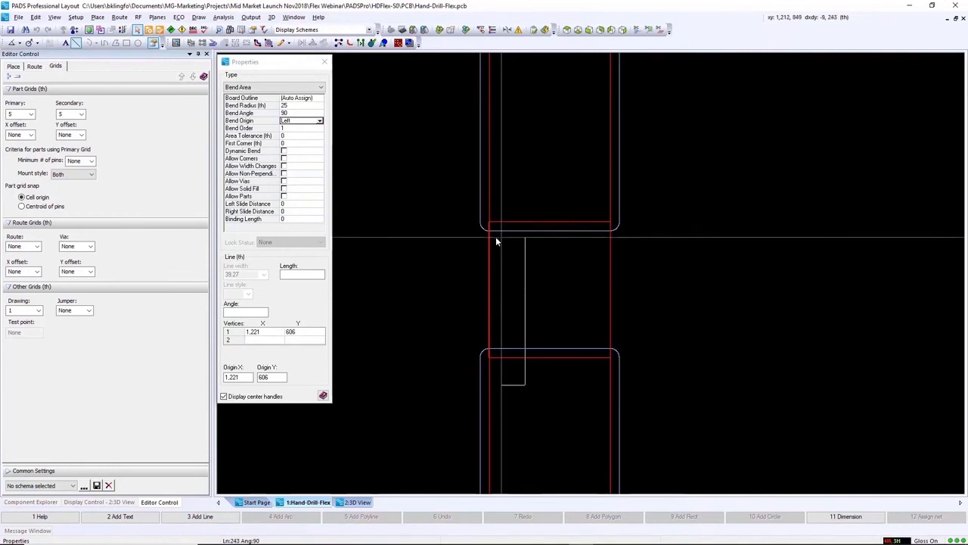
click(496, 206)
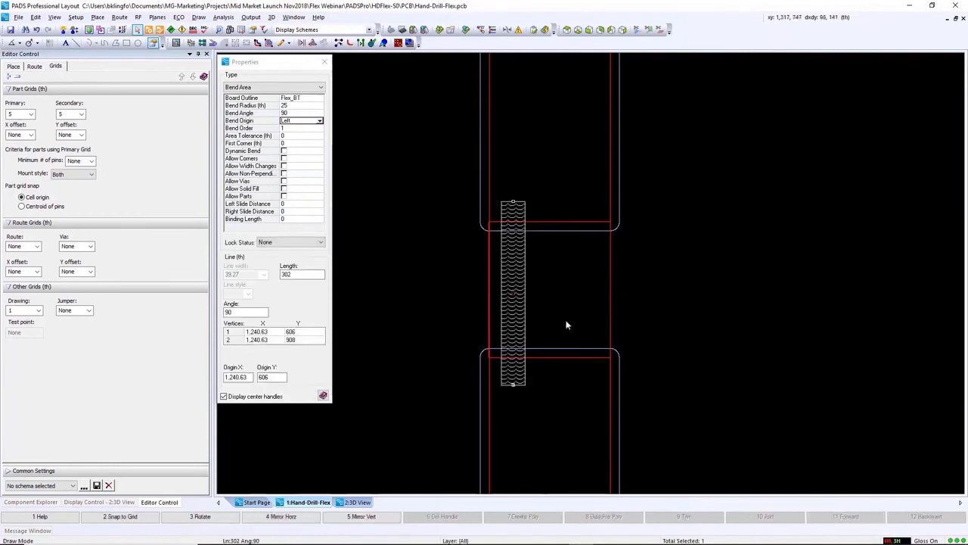
click(570, 384)
key(Escape)
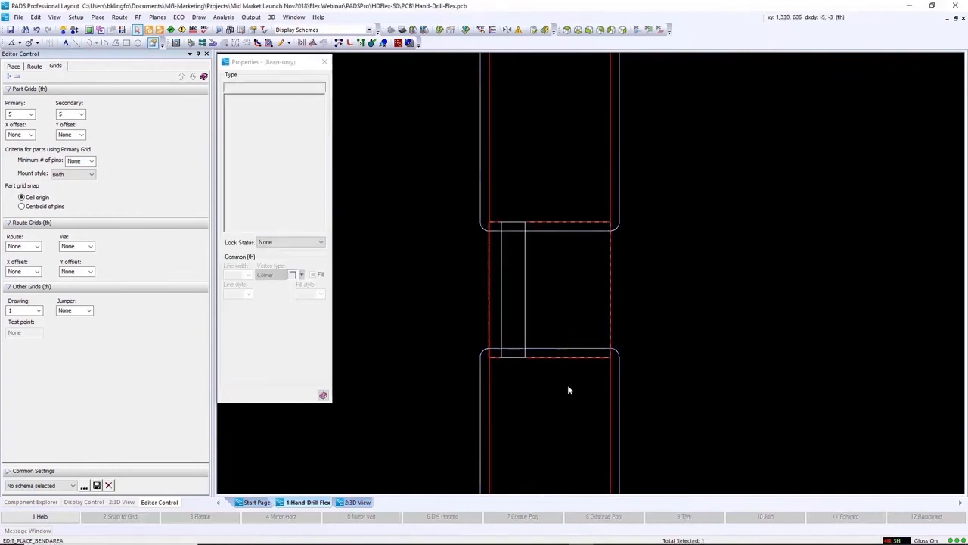
- Set the bend radius of the Flex_BT bend area to 40 th
click(525, 280)
double_click(300, 107)
text(40)
key(Return)
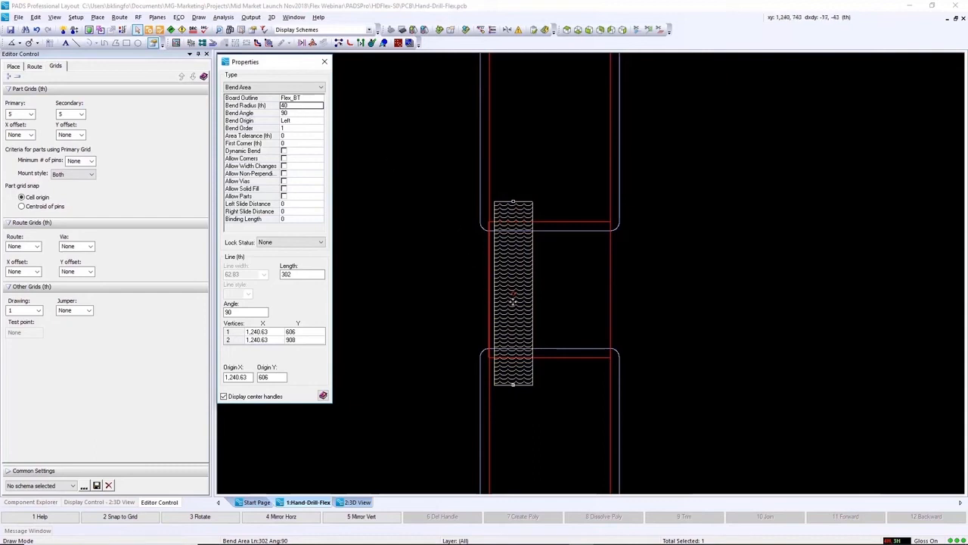
- Reposition and widen the Flex_BT bend area to a radius of about 82 th, and set its bend angle to 93
drag(542, 290, 530, 290)
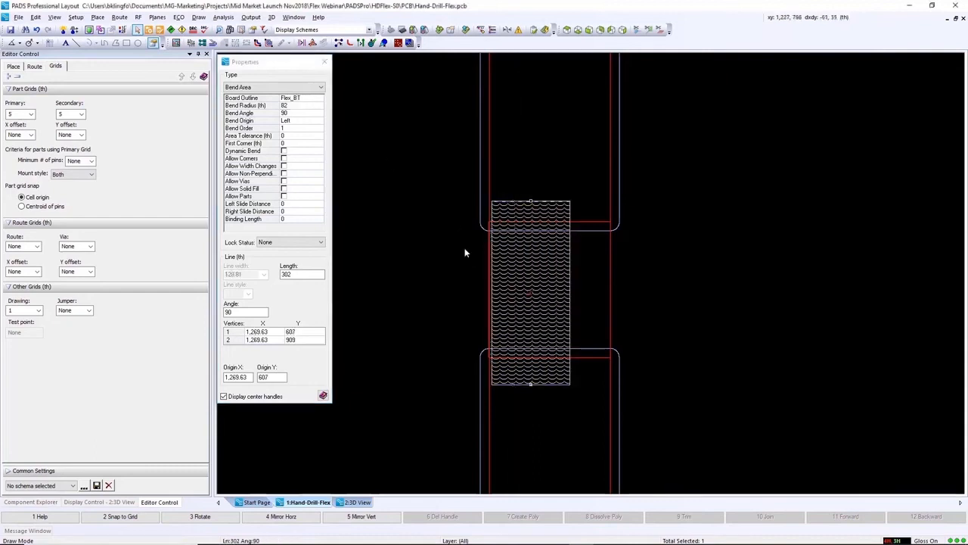
click(314, 114)
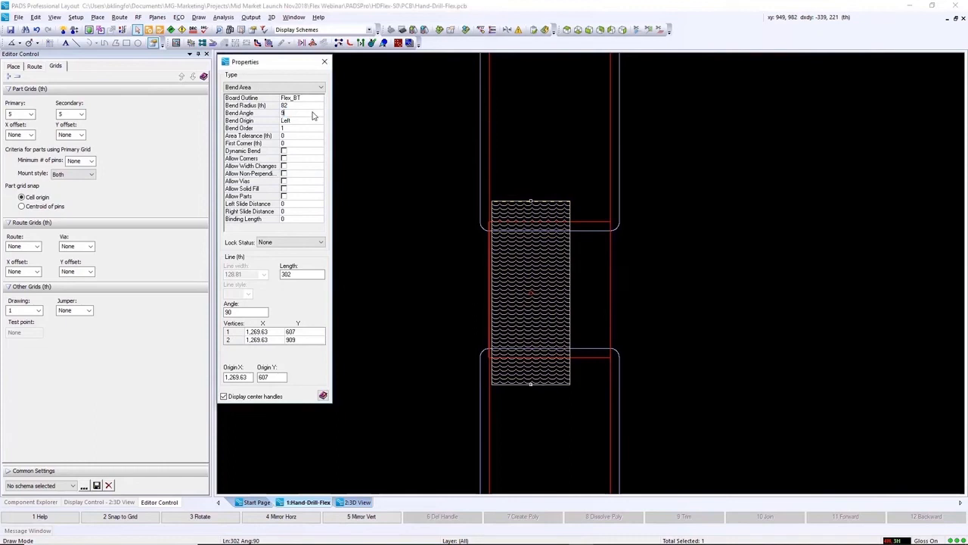
text(93)
click(312, 121)
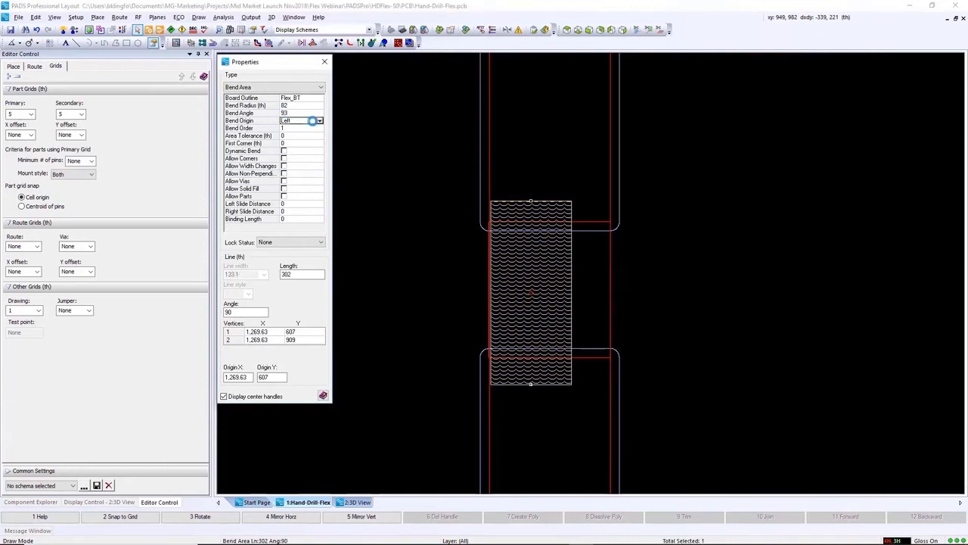
- Show the bent board in the 3D view and turn on the stiffener display among the flex objects
click(355, 503)
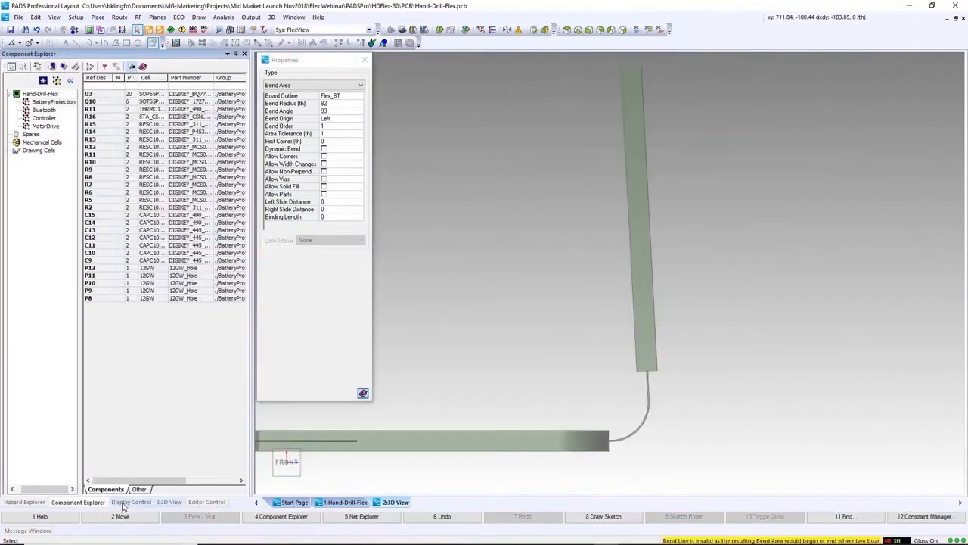
click(127, 502)
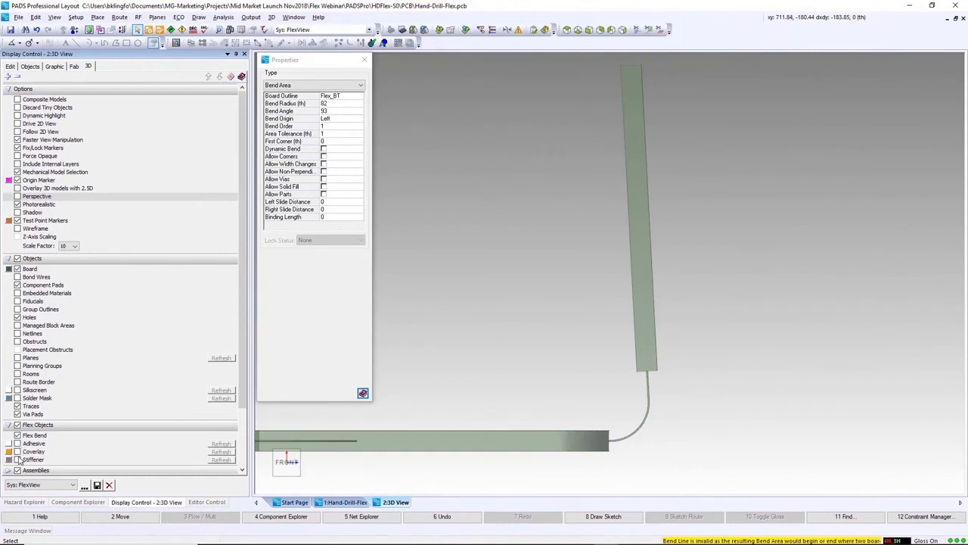
scroll(19, 459, down, 3)
click(18, 427)
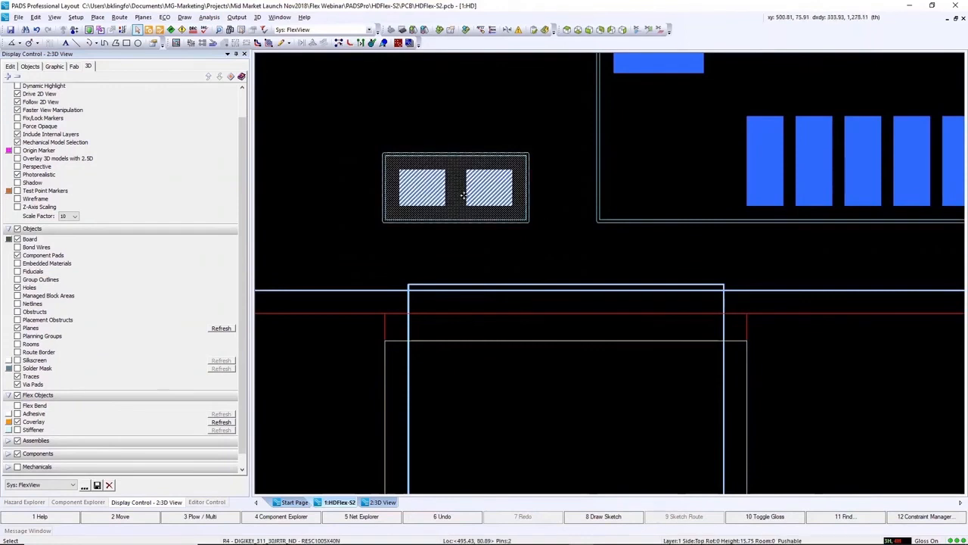
- Move resistor R4 from the rigid board to the end of the flex tail, beside the column of connector pads
click(458, 221)
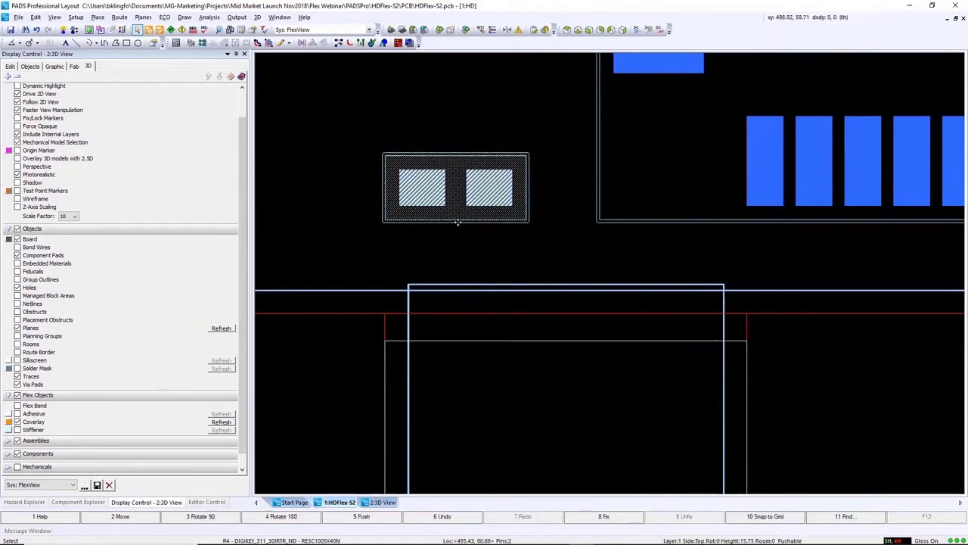
scroll(457, 222, down, 5)
drag(458, 222, 419, 500)
scroll(419, 490, up, 1)
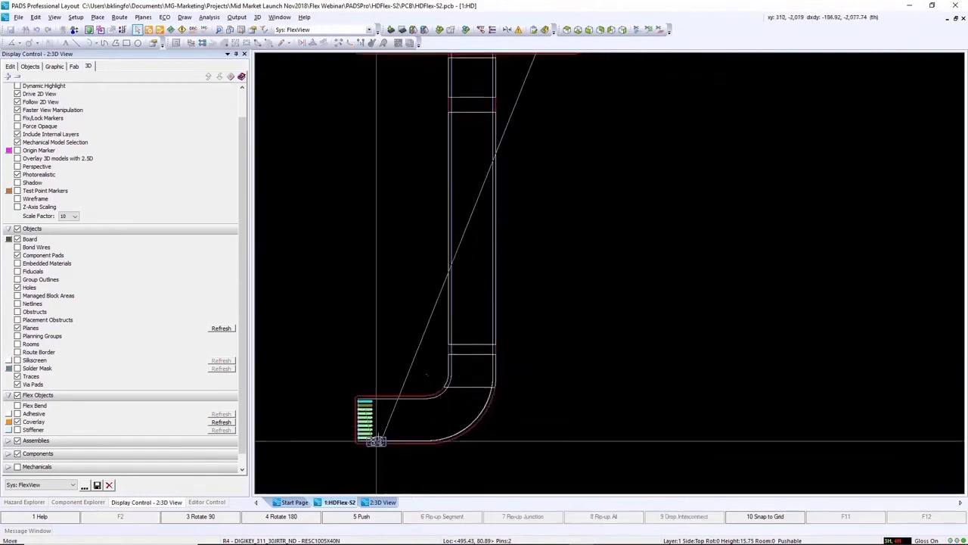
scroll(382, 416, up, 3)
scroll(382, 424, up, 3)
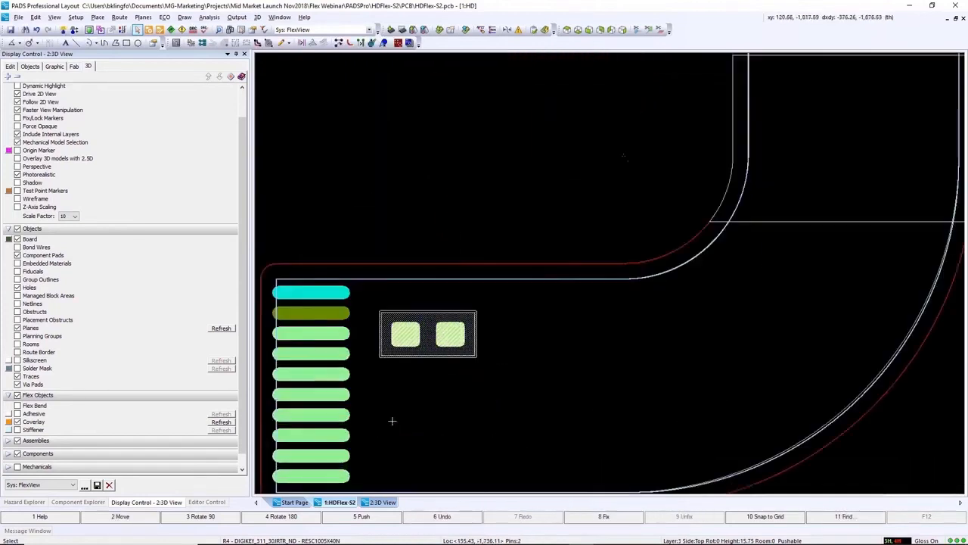
- Move resistor R4 farther from the connector pads on the flex tail and inspect its coverlay opening in the 3D view
drag(519, 230, 547, 232)
click(328, 240)
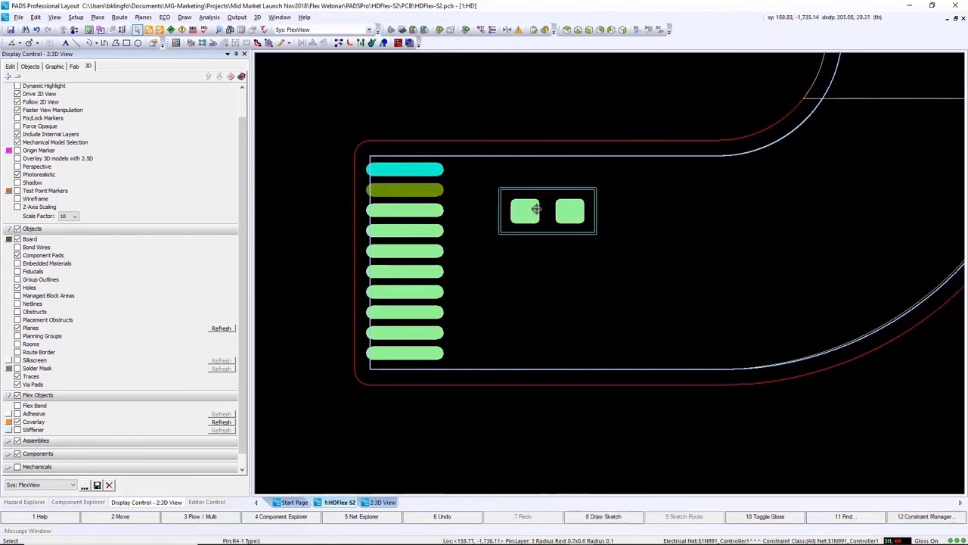
click(387, 502)
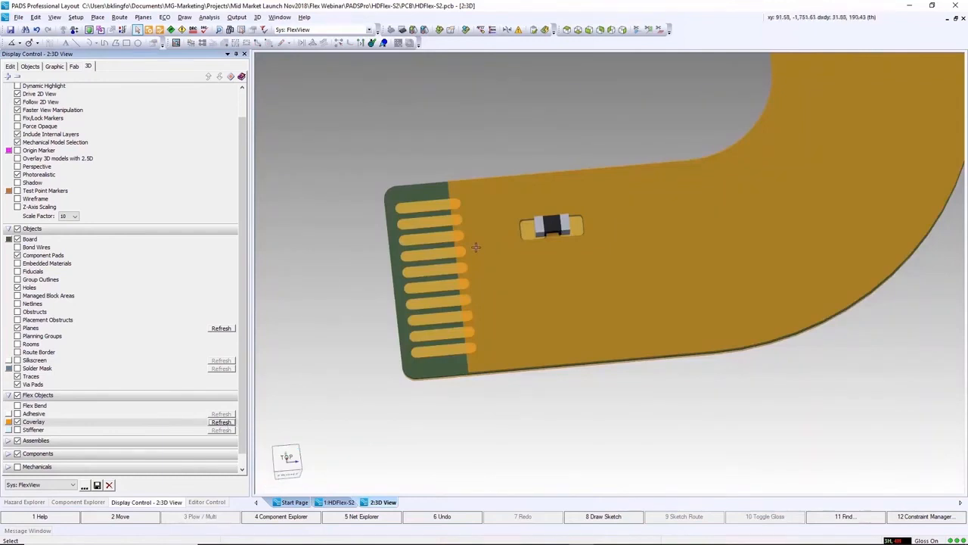
scroll(490, 229, up, 3)
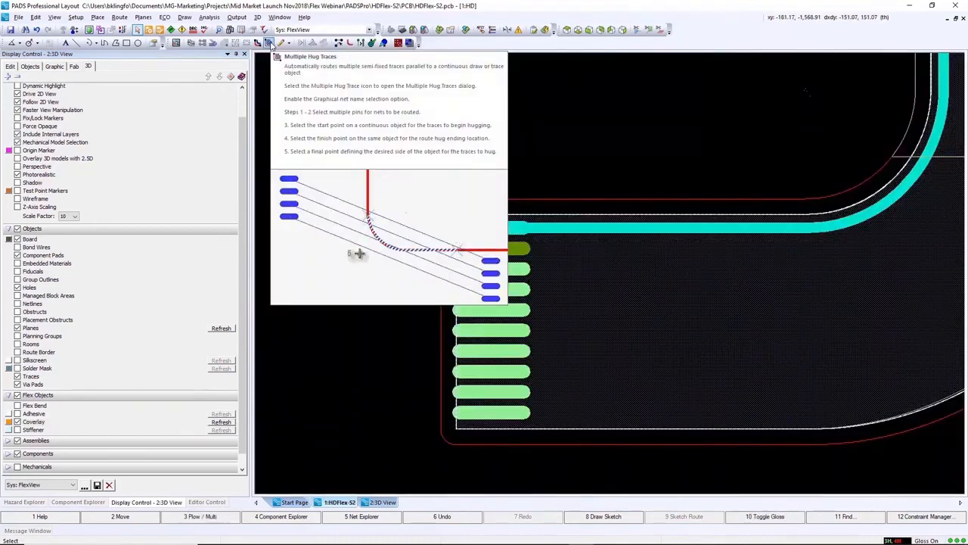
- Set up Multiple Hug Traces with graphical net selection for the nine unrouted connector pads, with a trace width of 10 th
click(268, 43)
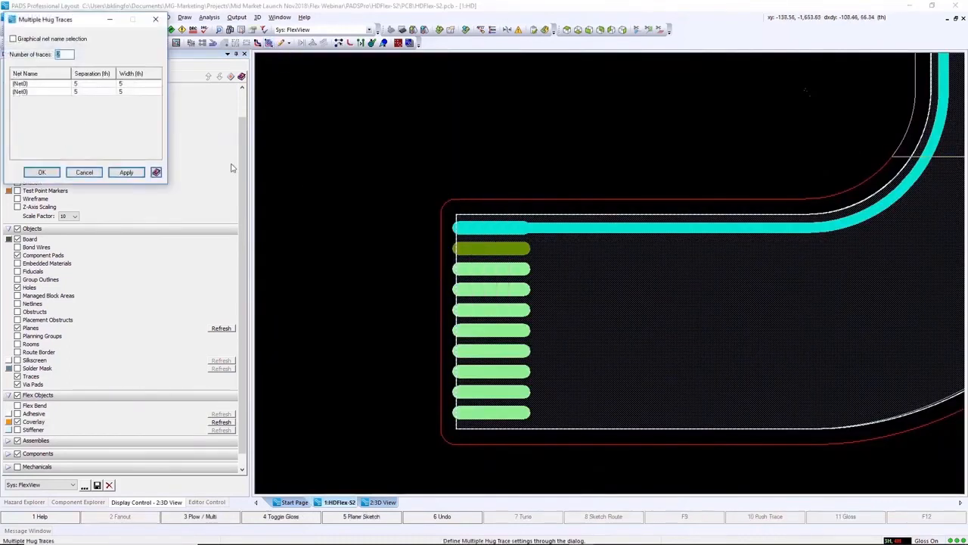
click(13, 38)
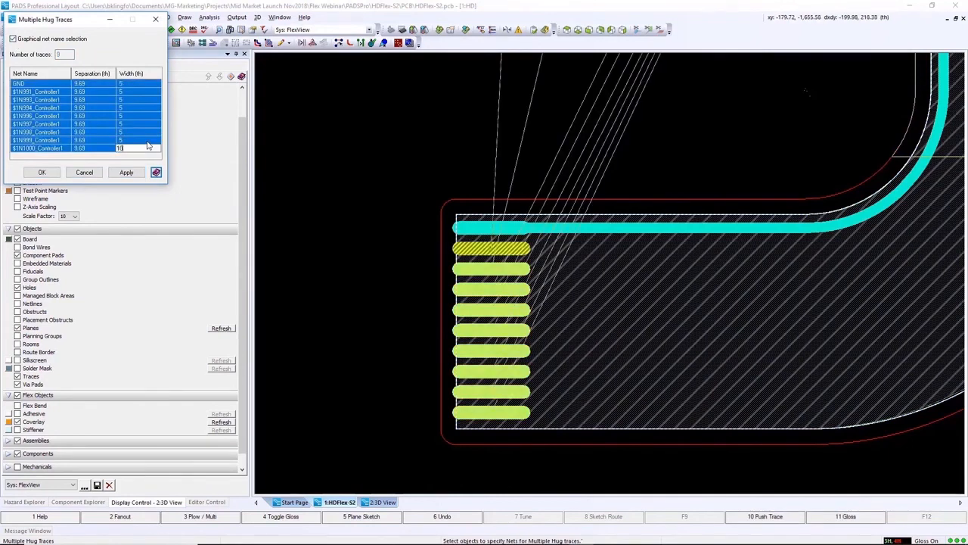
key(Return)
click(42, 173)
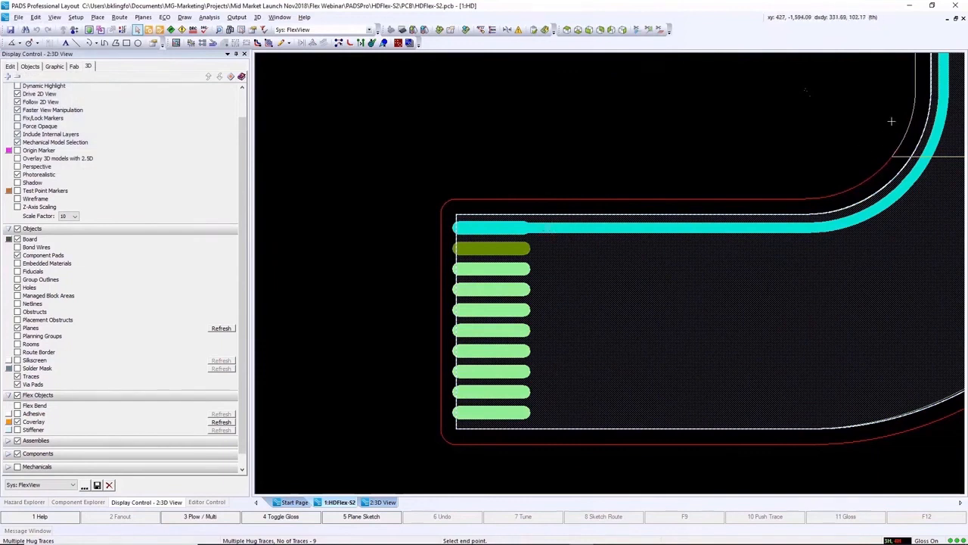
- Route the nine hug traces along the inner side of the existing edge trace, ending at its tip on the rigid board
middle_drag(892, 122, 855, 179)
mouse_move(841, 214)
middle_down()
mouse_move(855, 123)
mouse_move(876, 113)
mouse_move(872, 120)
middle_up()
scroll(871, 121, up, 4)
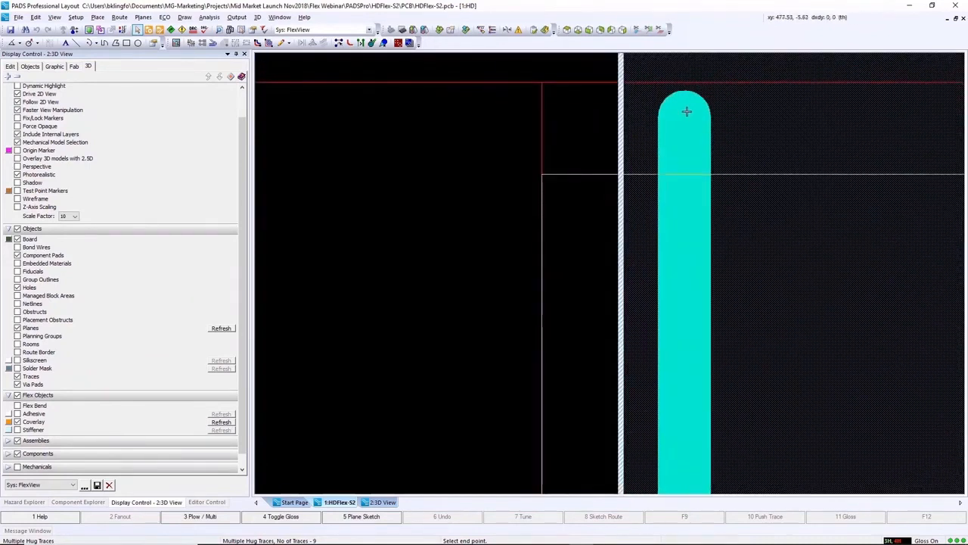
click(686, 110)
click(729, 126)
scroll(728, 127, down, 3)
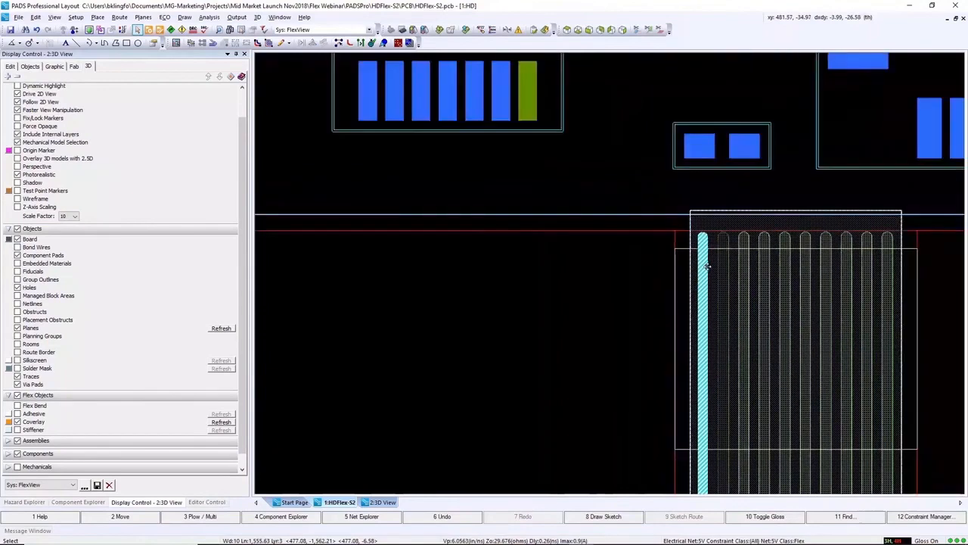
- Connect the nine hug traces to their connector pads at the end of the flex tail
scroll(752, 292, up, 3)
scroll(752, 293, down, 3)
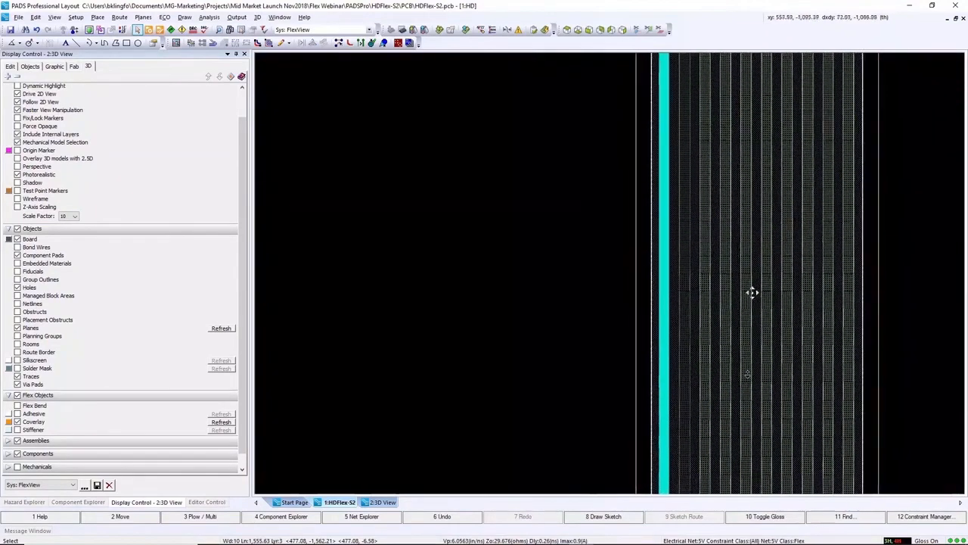
scroll(752, 293, down, 2)
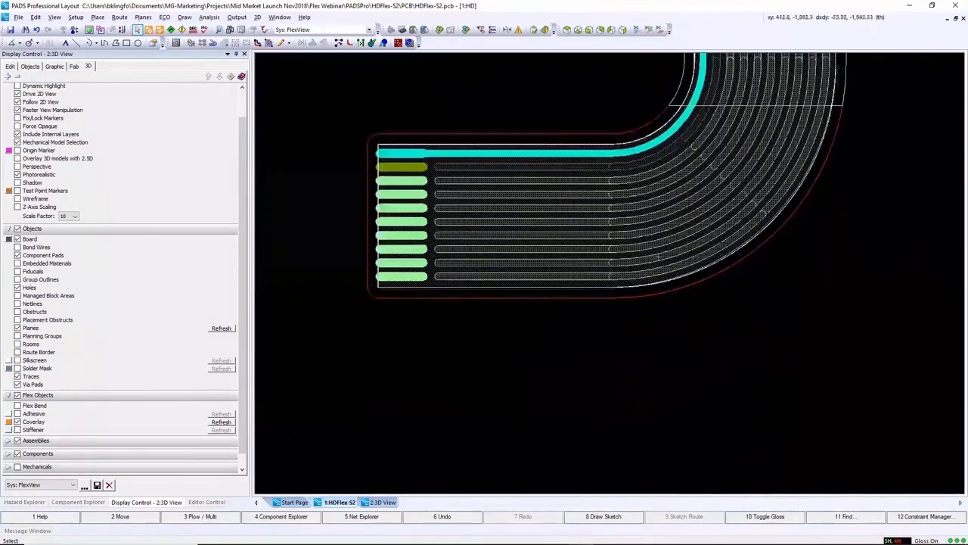
scroll(629, 235, up, 4)
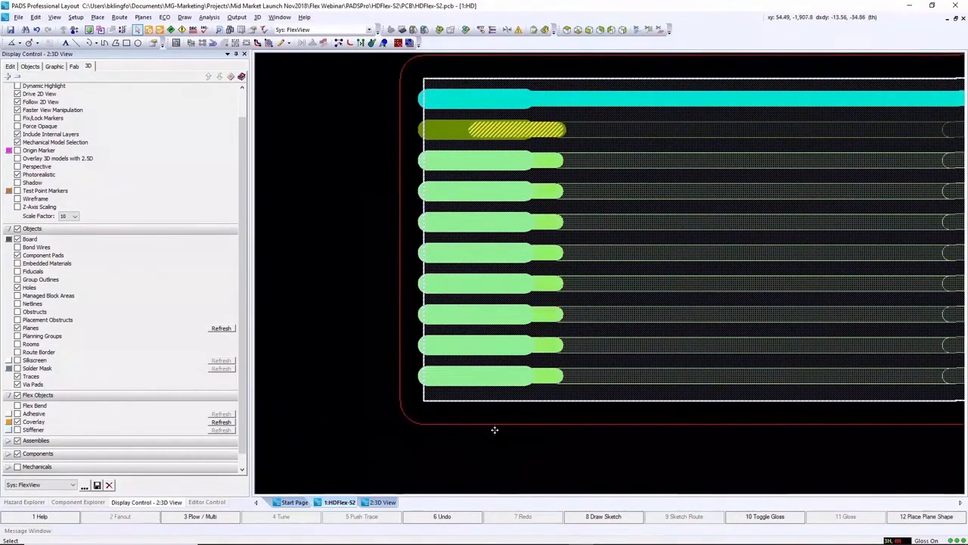
click(496, 437)
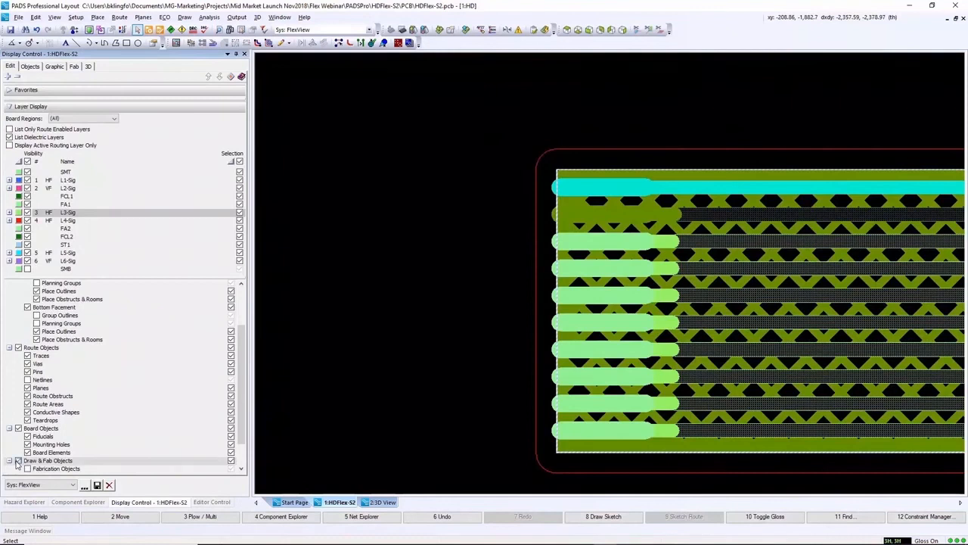
- Display the fabrication objects and set the shape around the connector pads to type Stiffener on layer ST1
scroll(16, 463, down, 1)
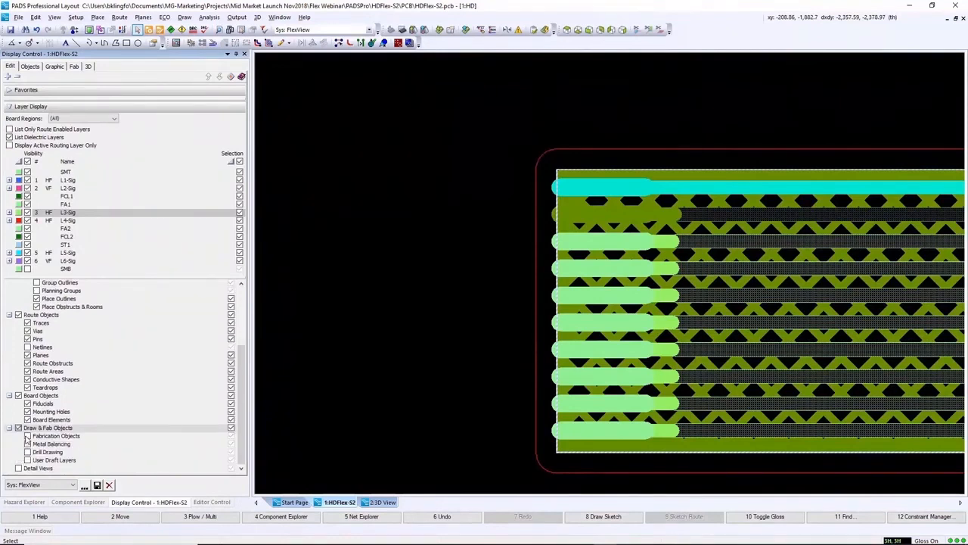
click(27, 435)
double_click(702, 460)
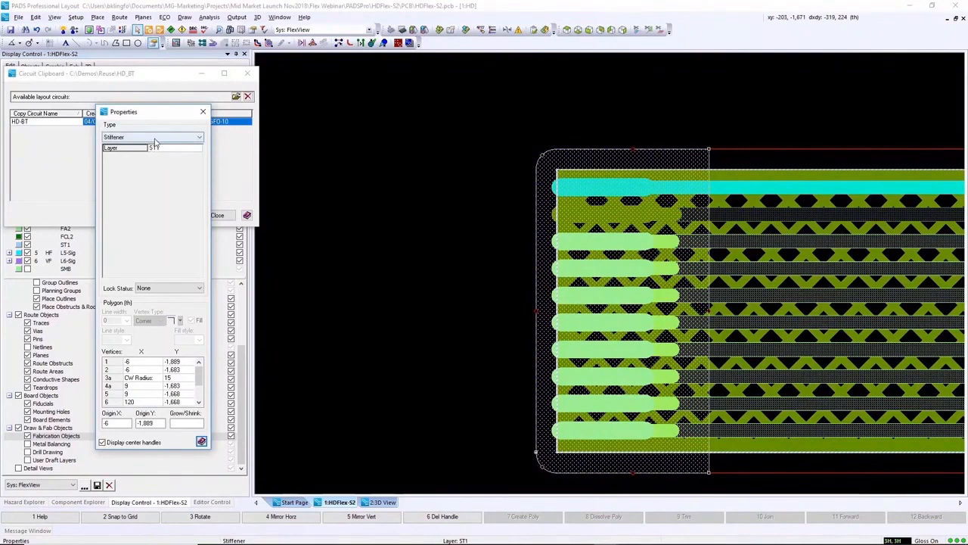
click(160, 138)
click(152, 317)
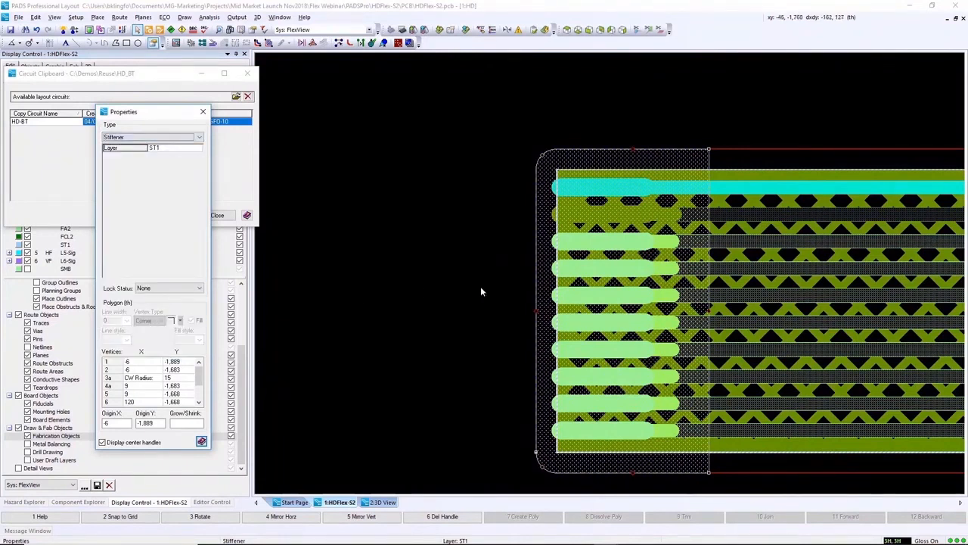
click(488, 315)
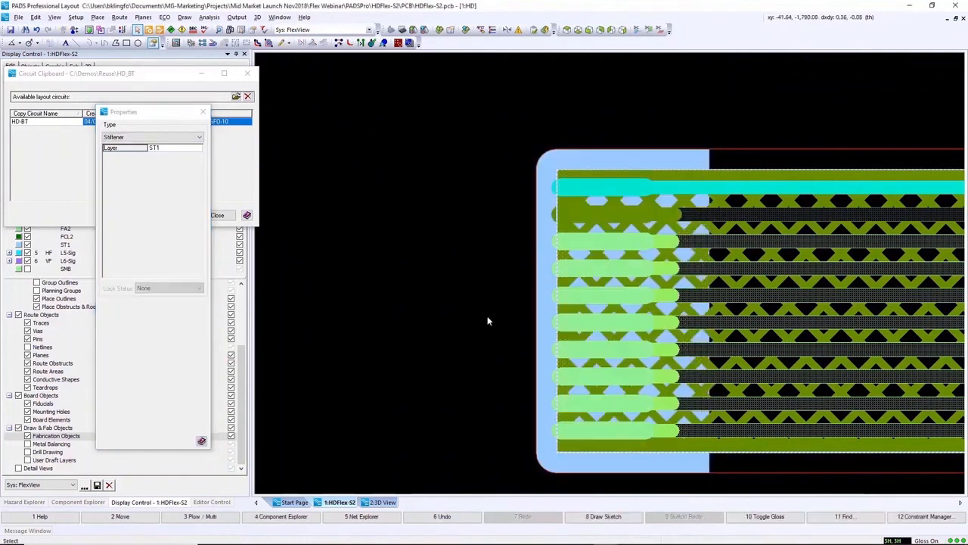
- Turn on the stiffener display in the 3D view and inspect the layer build-up at the end of the flex tail
click(380, 502)
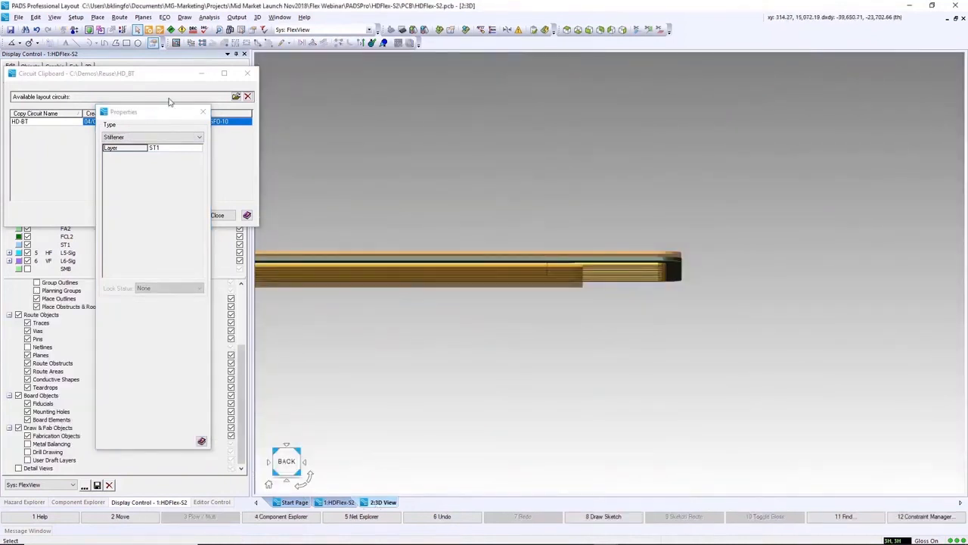
click(88, 67)
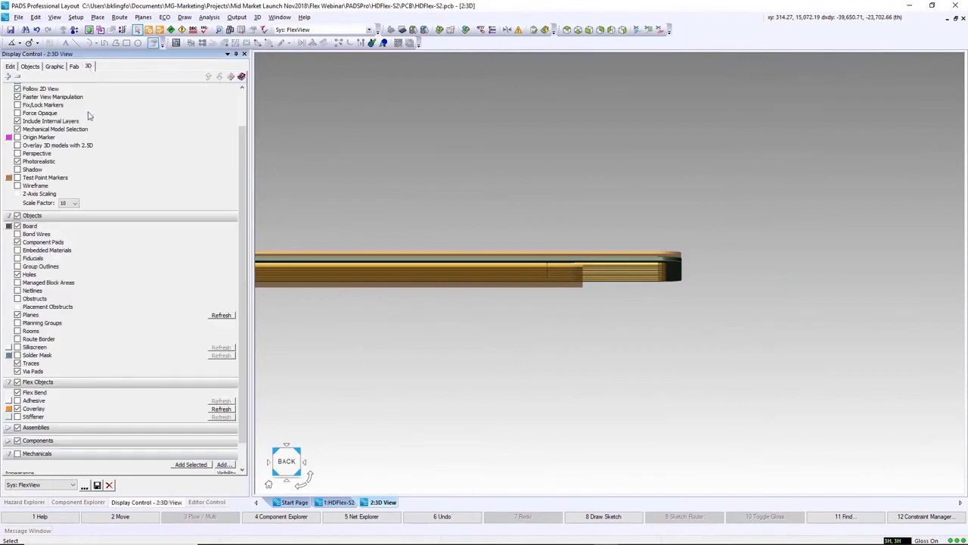
click(18, 417)
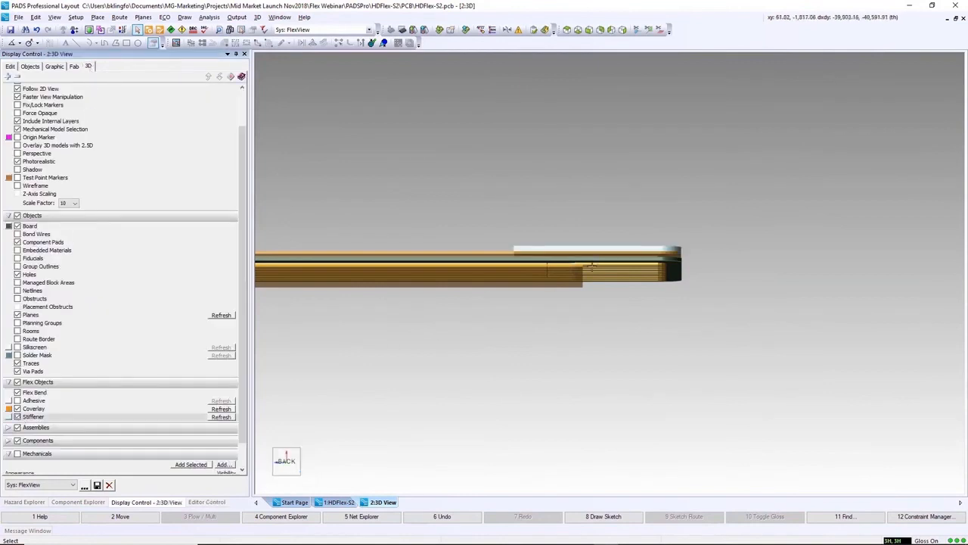
scroll(593, 264, up, 3)
scroll(594, 265, down, 2)
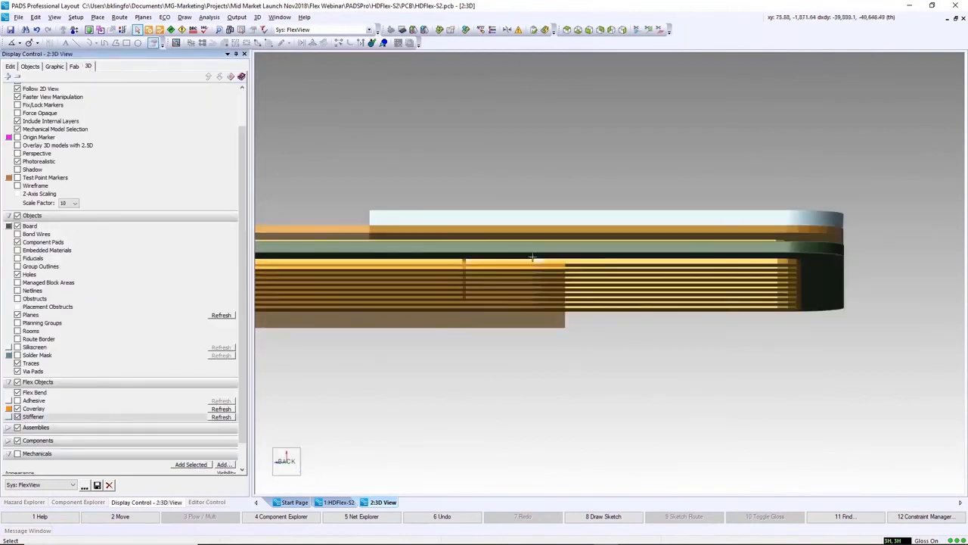
- Fit the whole board in the 3D view, turn on the mechanicals, and examine the board's fit inside the drill housing
click(89, 29)
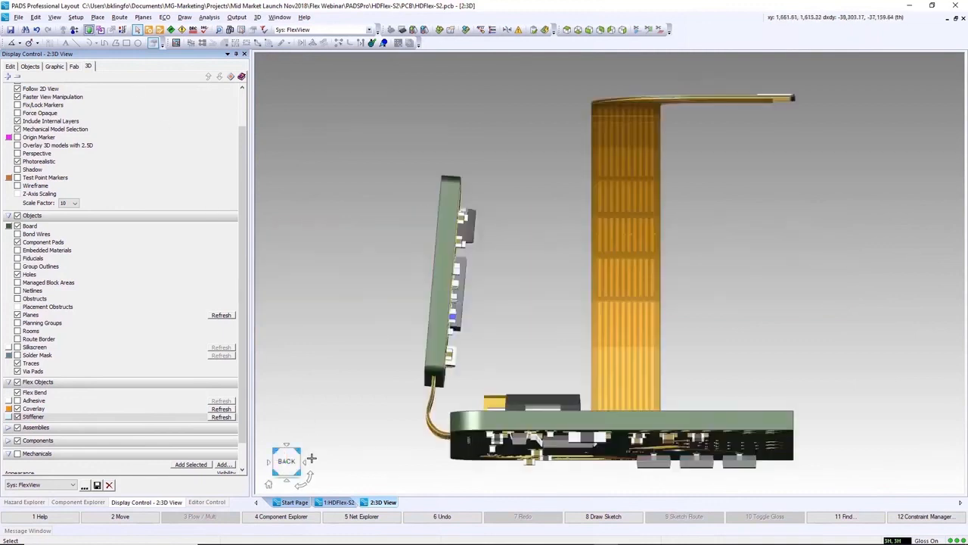
mouse_move(289, 460)
mouse_down()
mouse_move(282, 472)
mouse_move(288, 467)
mouse_up()
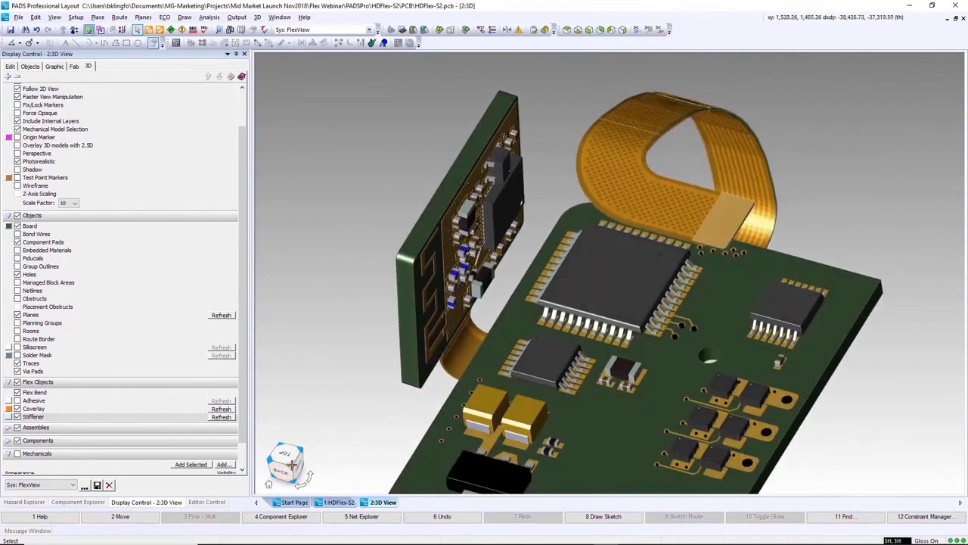
click(17, 454)
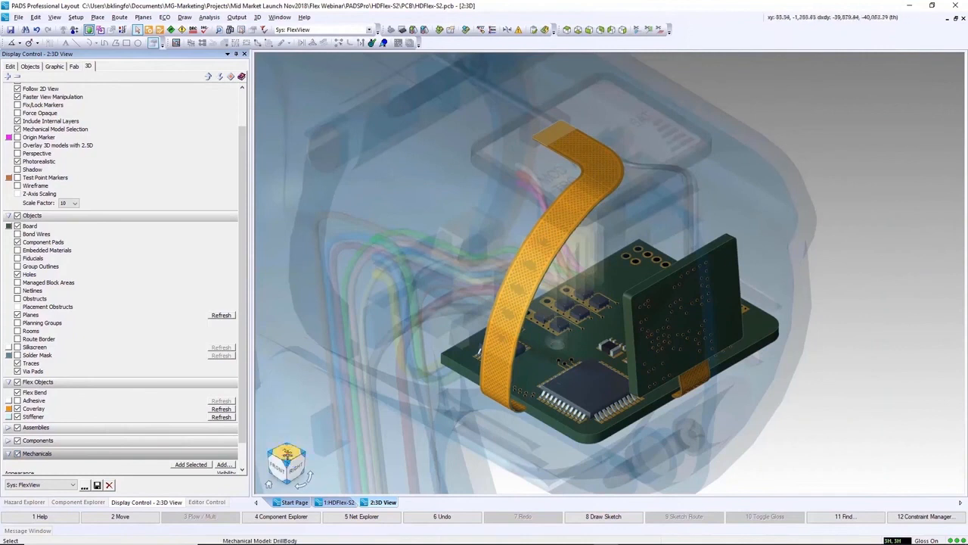
mouse_move(284, 454)
mouse_down()
mouse_move(274, 456)
mouse_move(285, 459)
mouse_up()
click(285, 459)
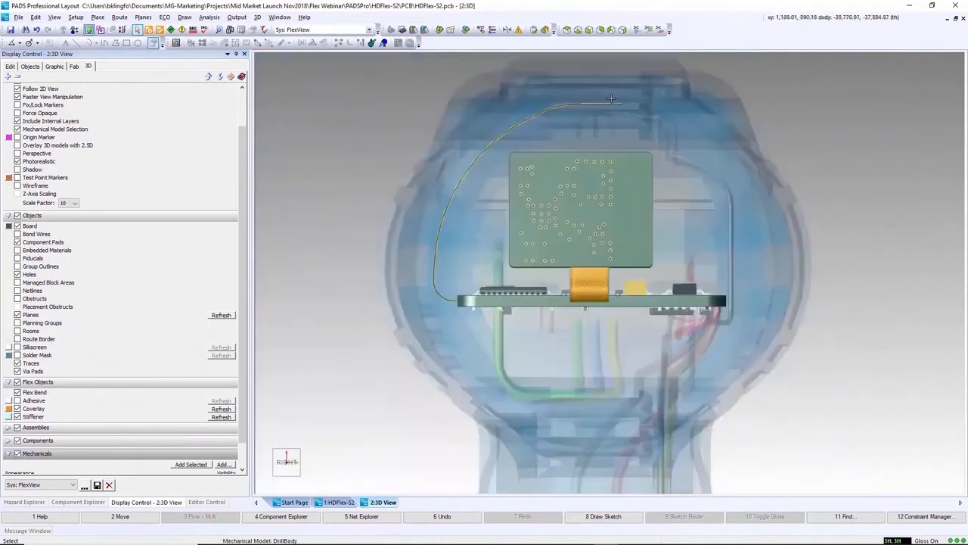
scroll(611, 98, up, 2)
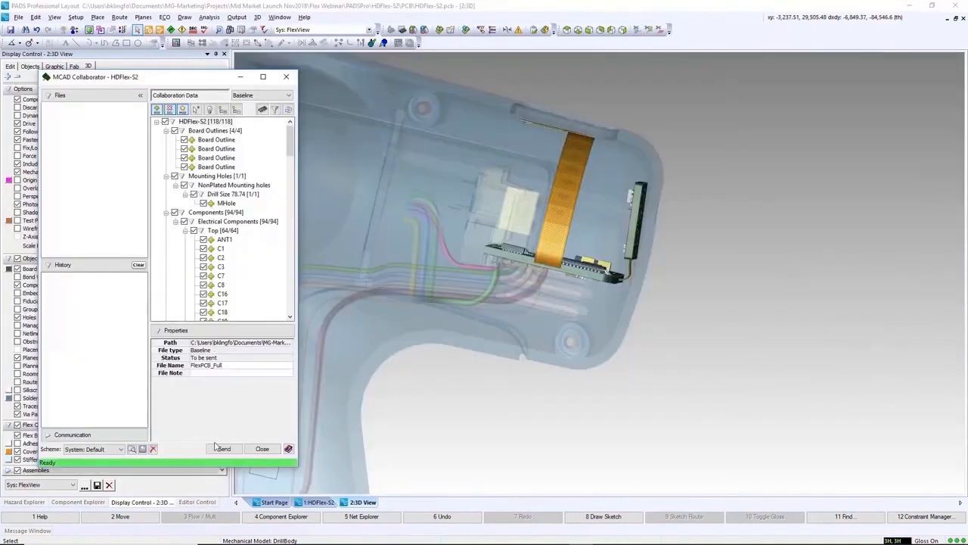
- Send the full board as baseline FlexPCB_Full through the MCAD Collaborator and close it
click(221, 448)
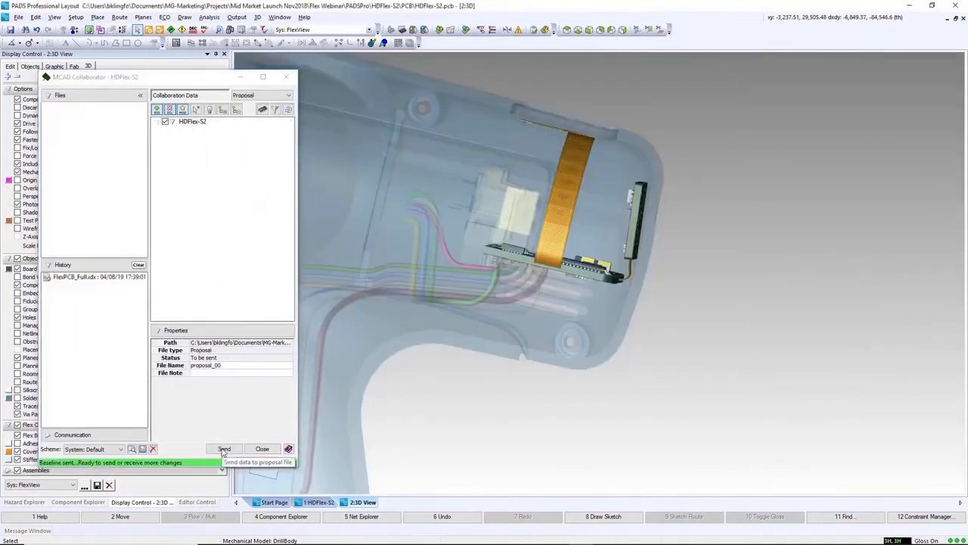
click(263, 450)
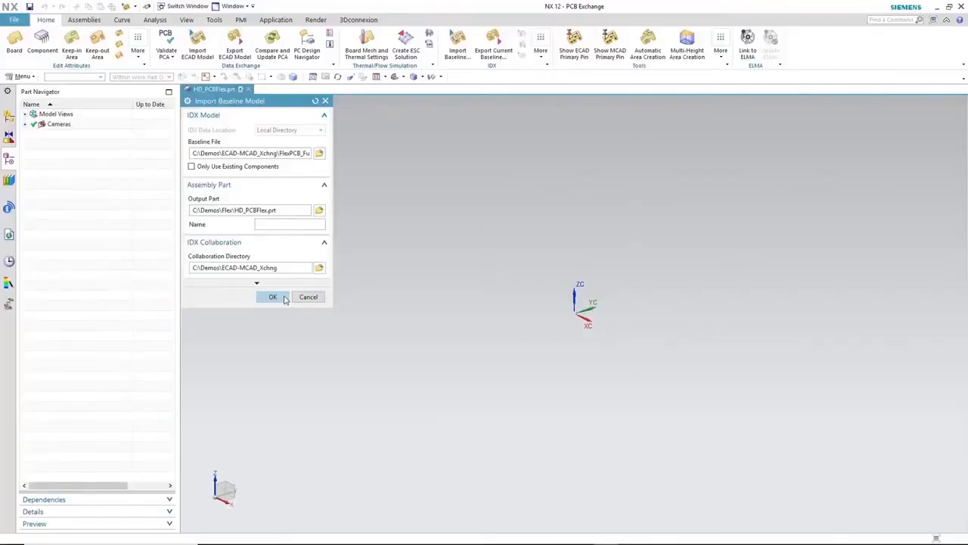
- In NX, import the FlexPCB_Full baseline into HD_PCBFlex.prt, with C:\Demos\ECAD-MCAD_Xchng as collaboration directory, and view the model
click(284, 299)
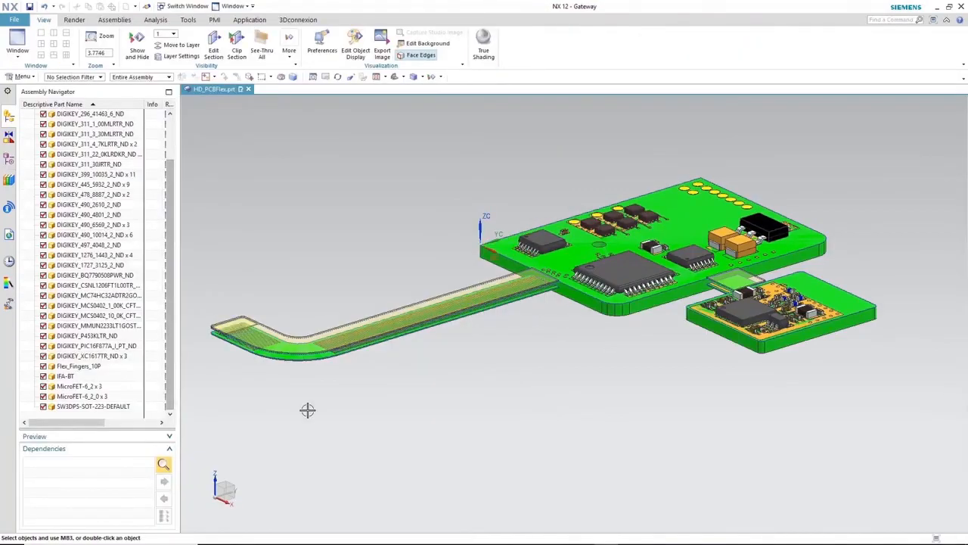
middle_drag(483, 345, 592, 275)
scroll(592, 275, up, 3)
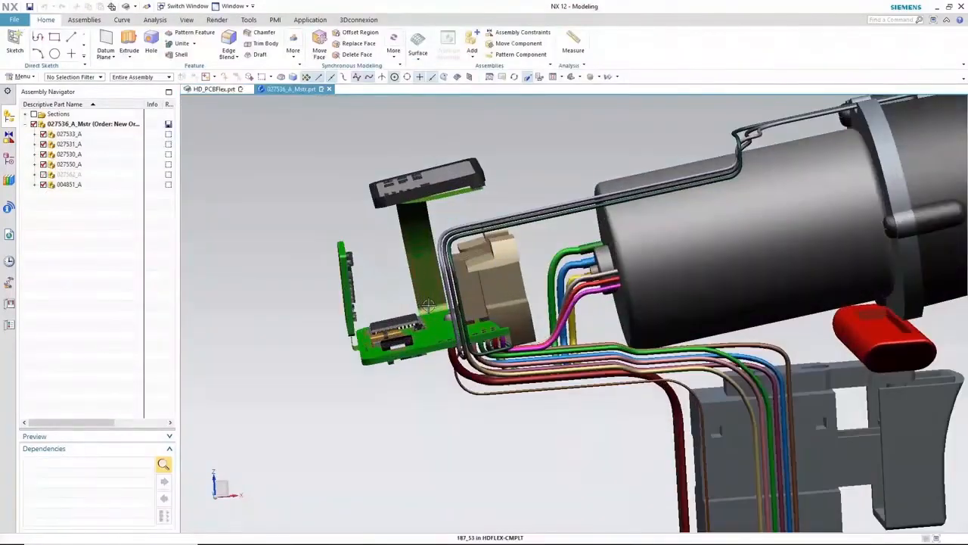
- Examine the bent board inside the 027536_A_Mstr drill assembly using the Mid-2 section
middle_drag(418, 359, 454, 400)
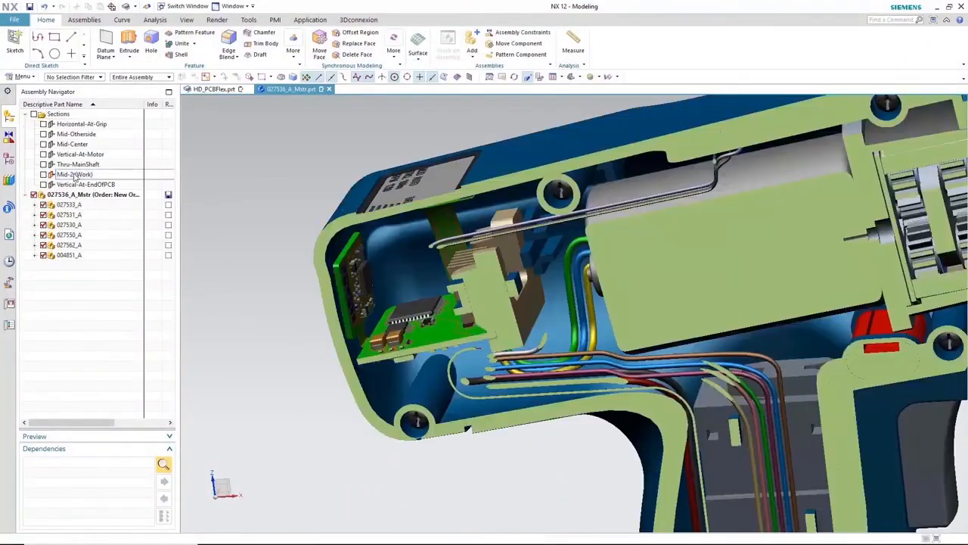
scroll(369, 360, up, 5)
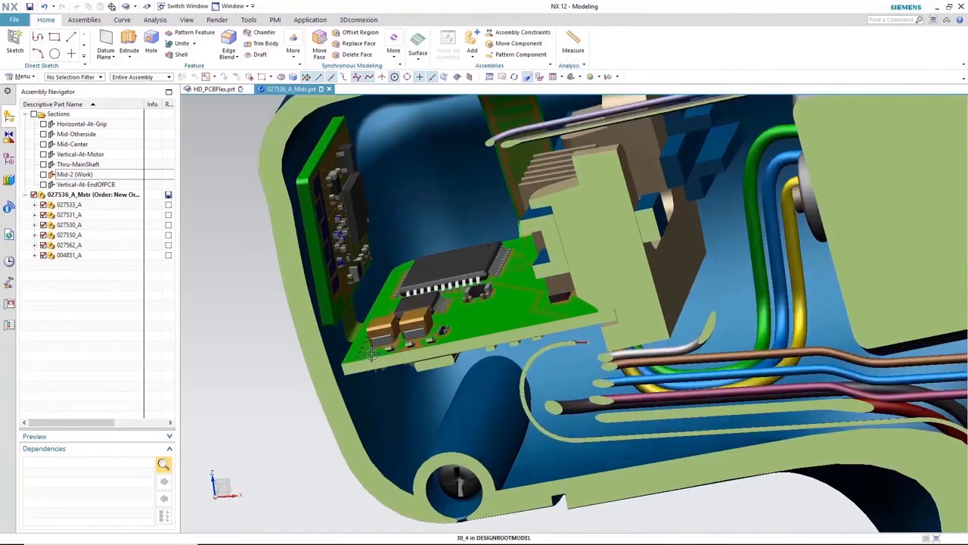
scroll(371, 354, down, 3)
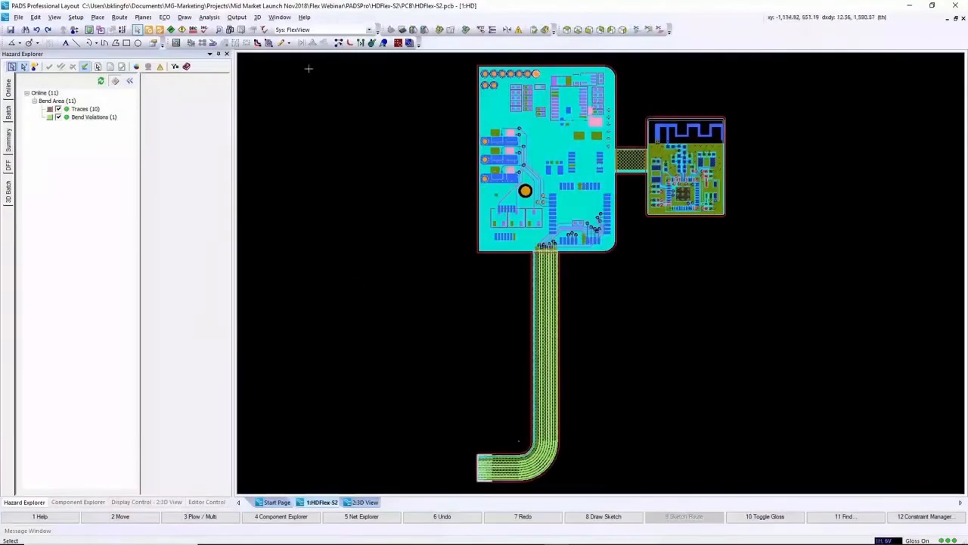
- Switch back to PADS Professional Layout and open the ODB++ output settings for the rigid-flex board
click(229, 19)
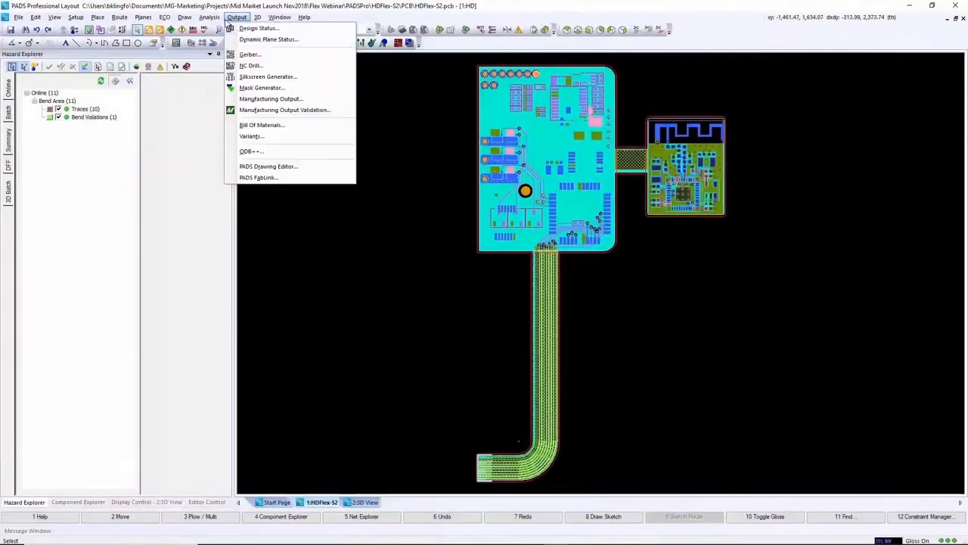
click(249, 151)
drag(195, 25, 340, 94)
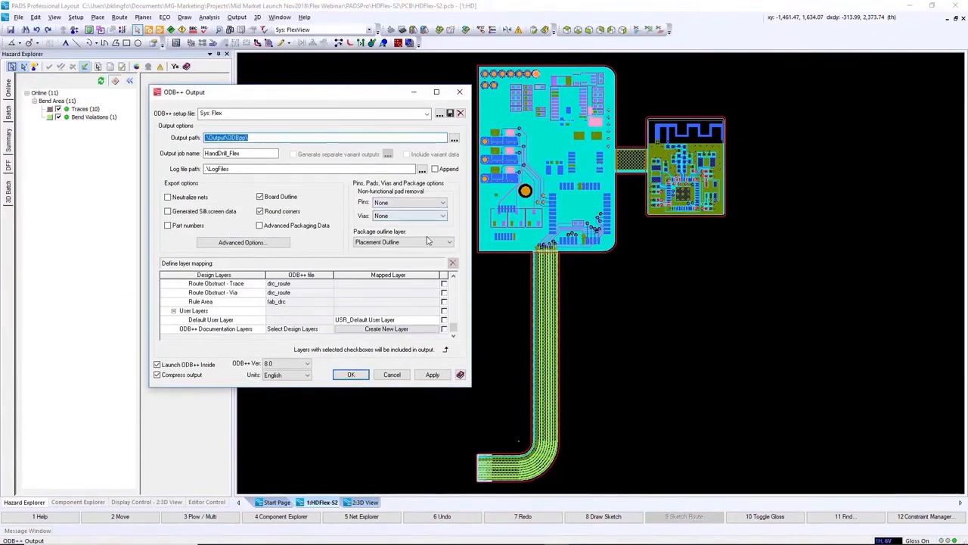
- Review the ODB++ layer mapping list down to the solder paste layers and collapse the Drc Layers group
drag(454, 326, 416, 296)
click(454, 337)
click(454, 338)
click(454, 337)
click(454, 337)
click(453, 337)
click(454, 337)
click(454, 337)
click(454, 338)
click(454, 338)
click(454, 338)
click(454, 337)
click(454, 337)
click(454, 337)
click(454, 337)
click(454, 338)
click(454, 337)
click(174, 302)
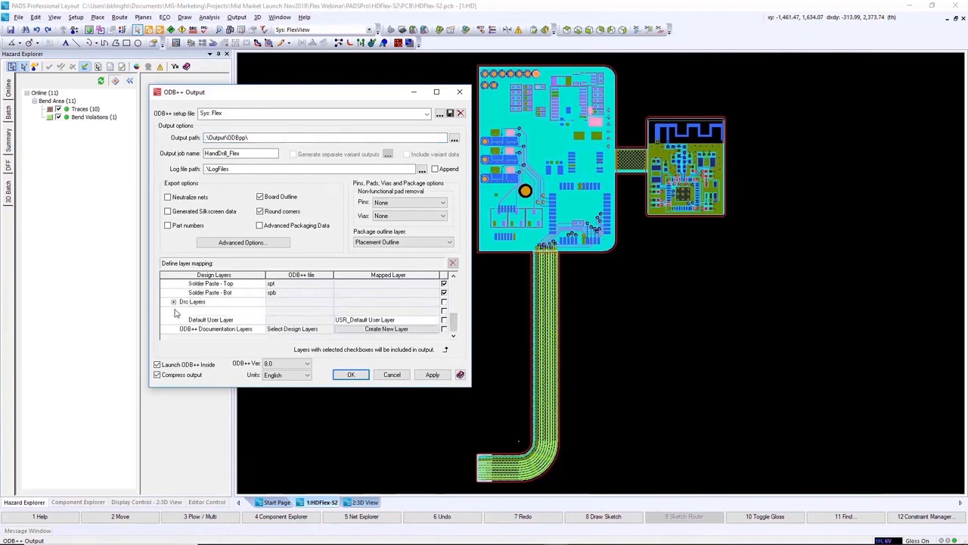
- Collapse the User Layers group in the ODB++ layer mapping and bring up the exported handdrill_flex job in CAM Compare
click(173, 311)
click(195, 331)
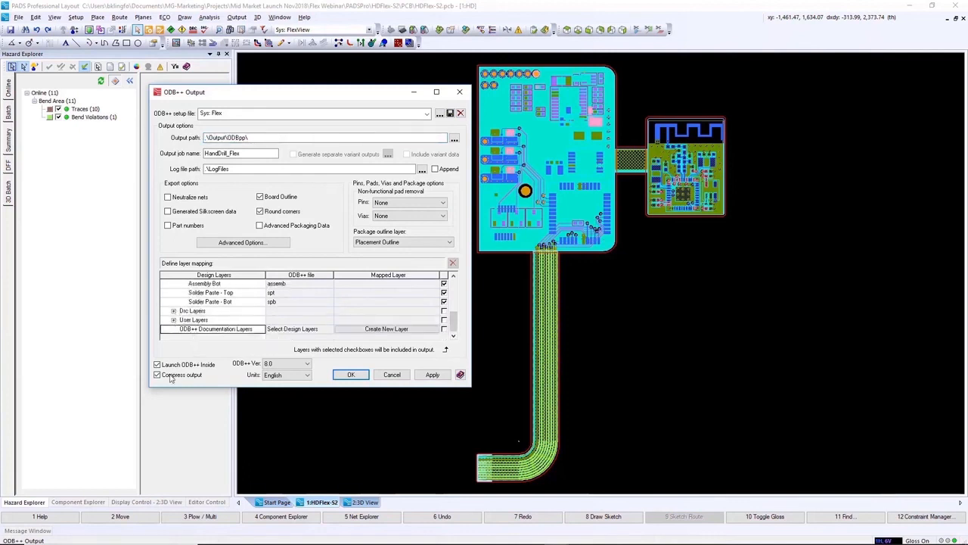
click(265, 113)
click(401, 137)
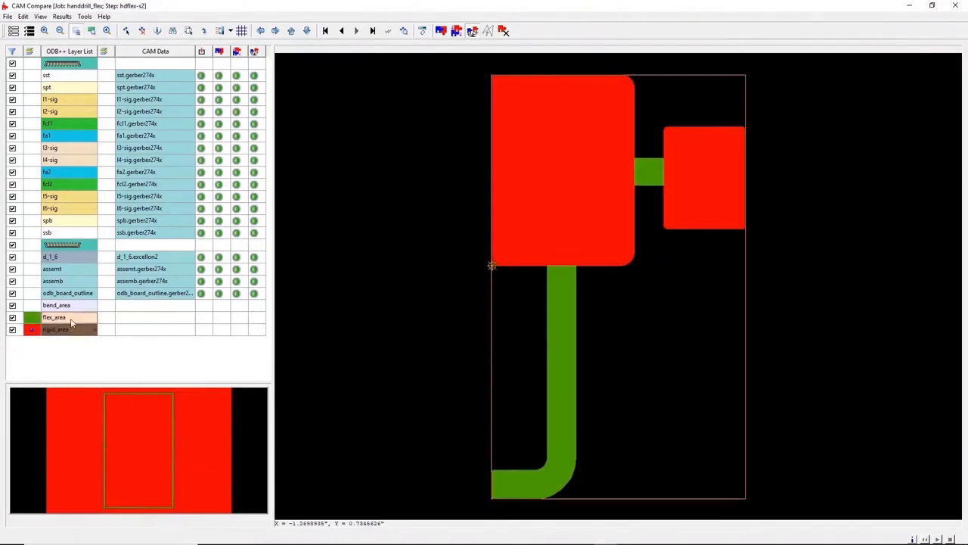
- Show the bend_area layer over the flex_area and rigid_area layers, and hide all three area layers after viewing them
click(55, 306)
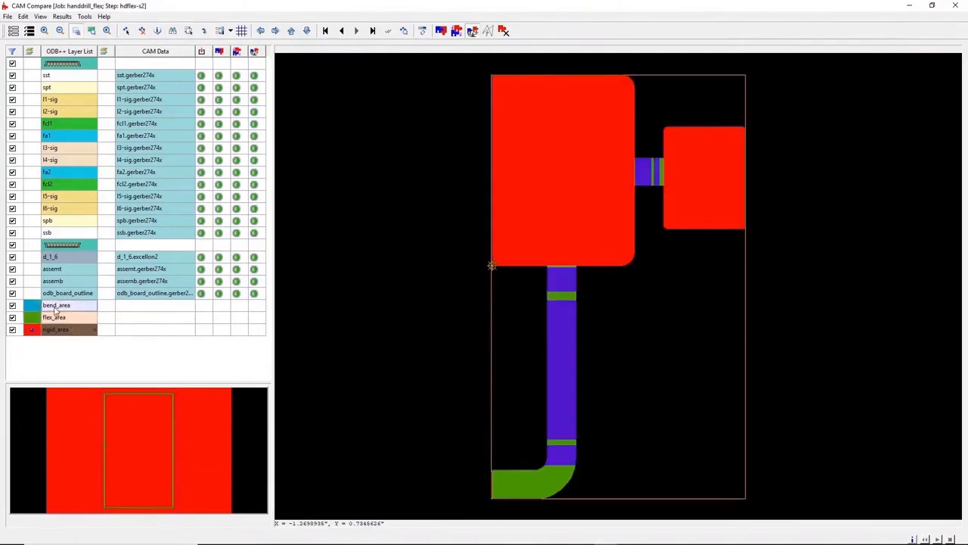
click(49, 332)
click(48, 320)
click(50, 306)
- Inspect the exported l4-sig and l3-sig signal layers and the fcl1 layer of the flex stackup
click(53, 161)
click(51, 149)
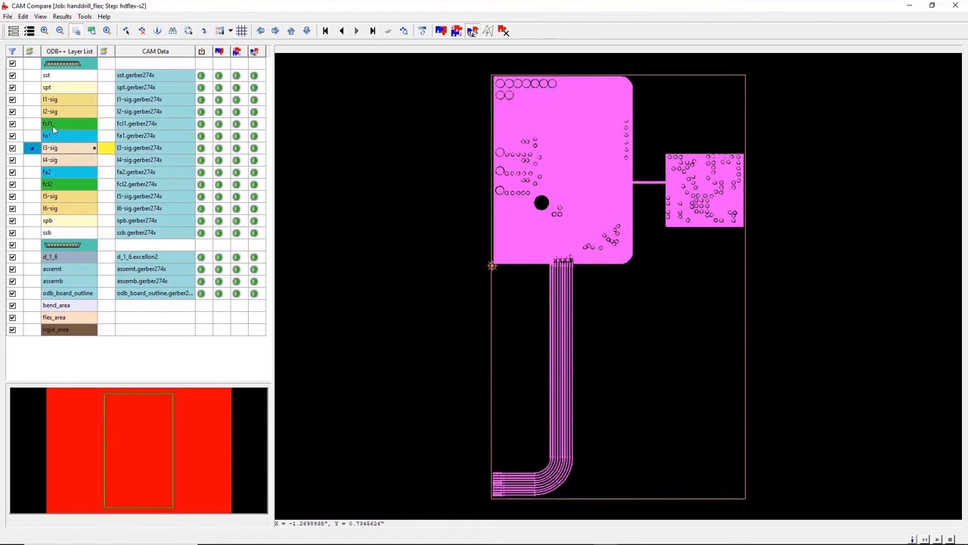
click(53, 125)
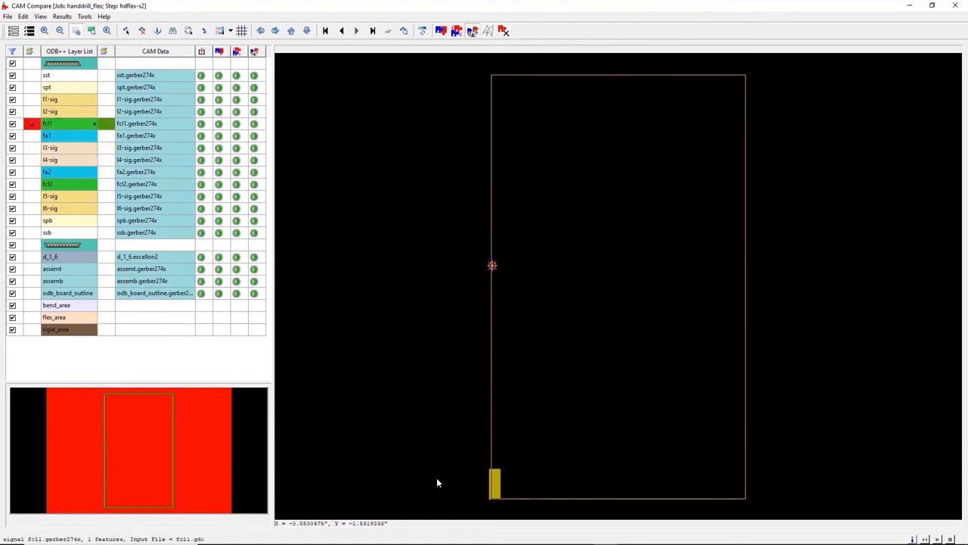
- Overlay the flex_area, bend_area and rigid_area layers on fcl1, together with both component layers
click(69, 319)
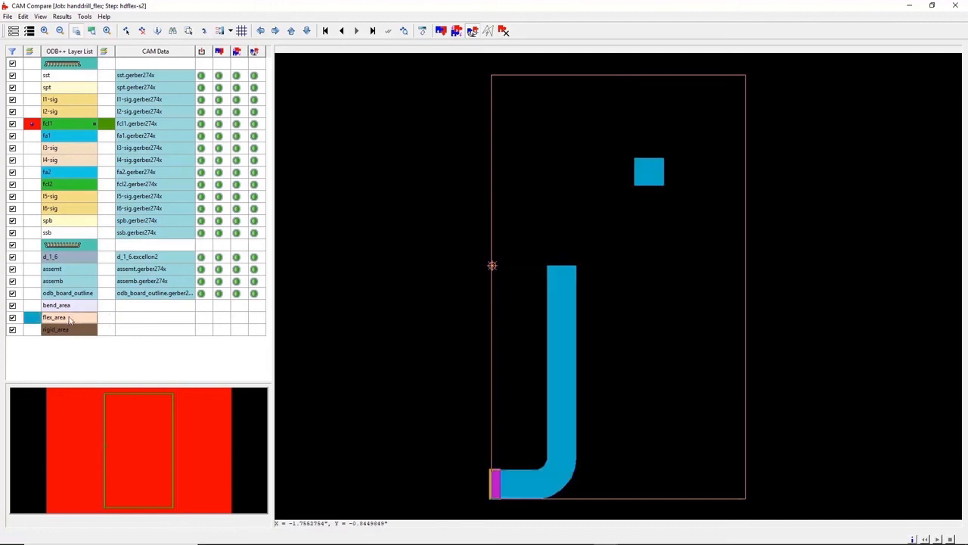
click(33, 331)
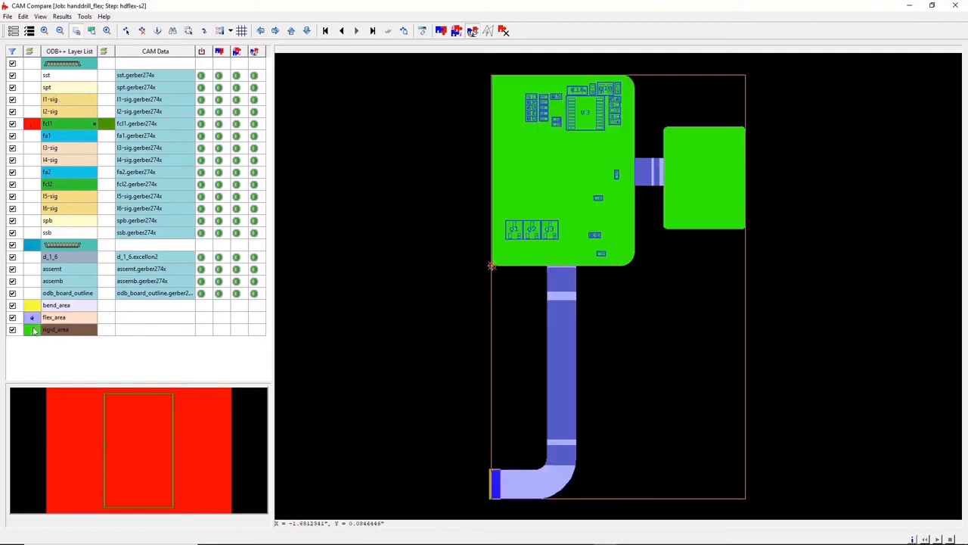
click(33, 64)
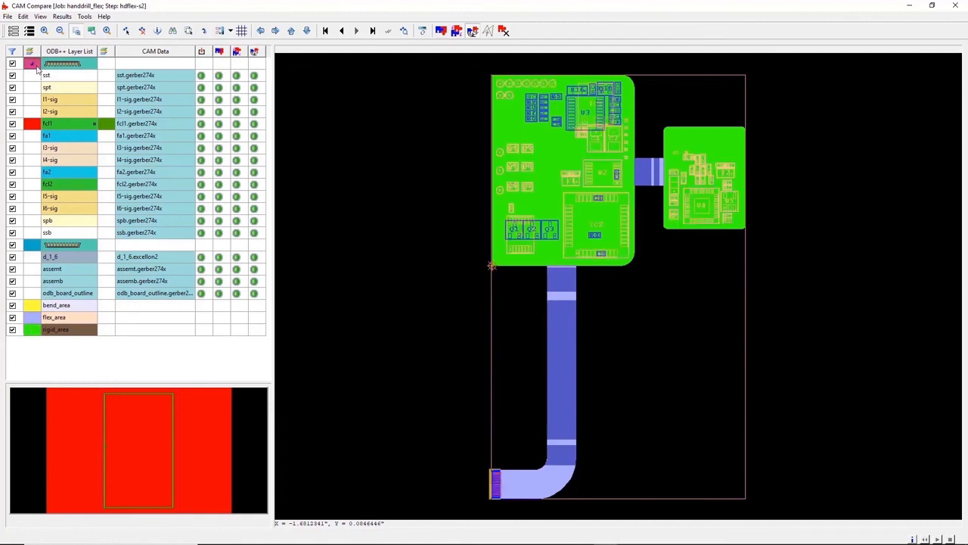